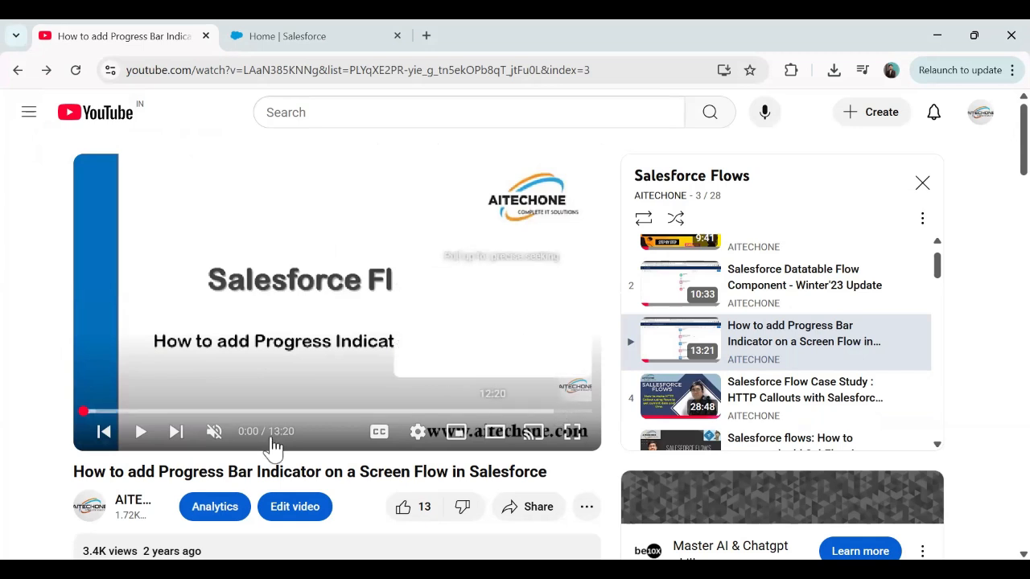
# - Skim the YouTube tutorial on adding a progress bar indicator to a screen flow, including a full-screen look at the component listing
pyautogui.click(132, 411)
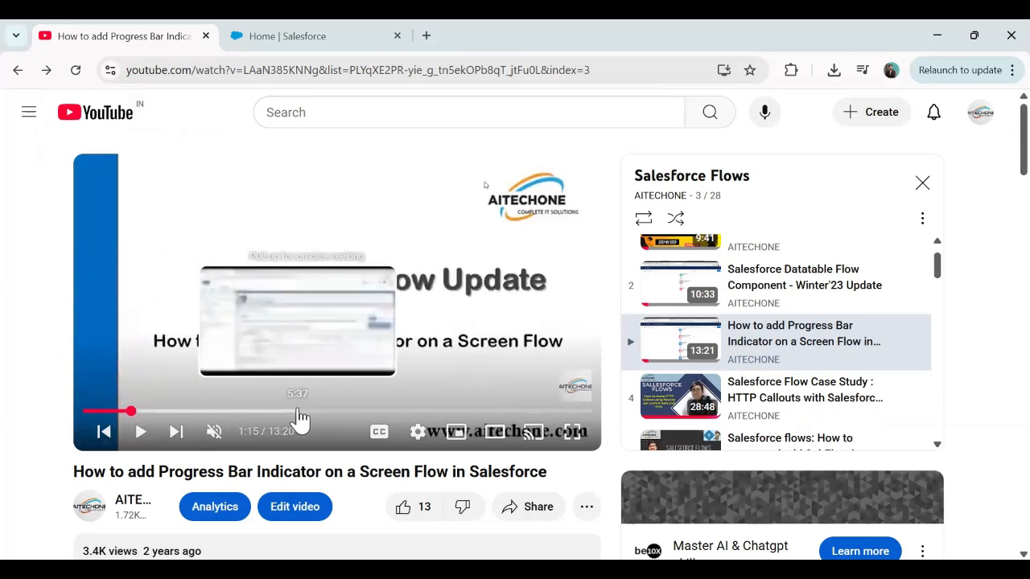
pyautogui.click(225, 412)
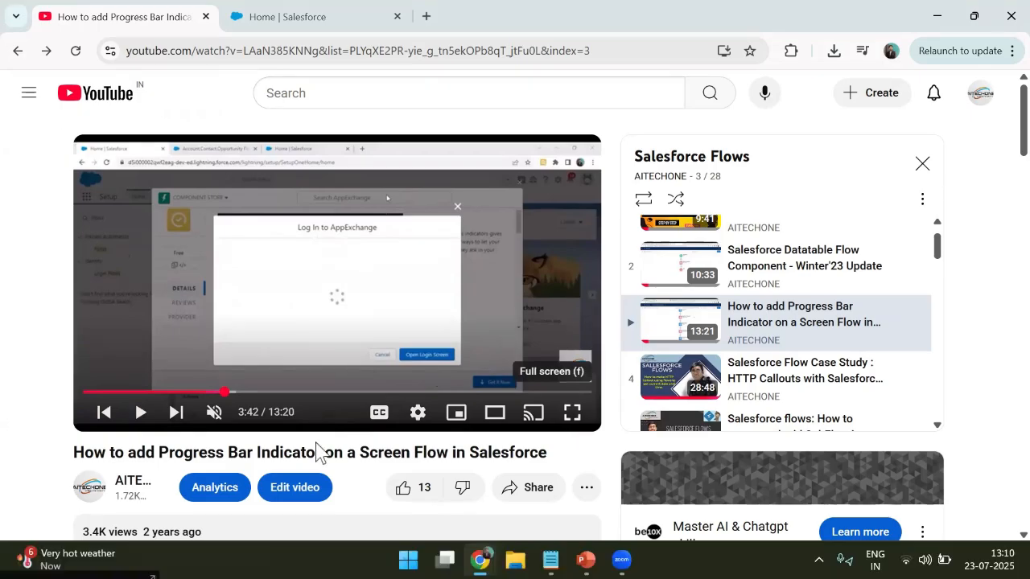
pyautogui.press('f')
pyautogui.moveTo(271, 534); pyautogui.dragTo(284, 482)
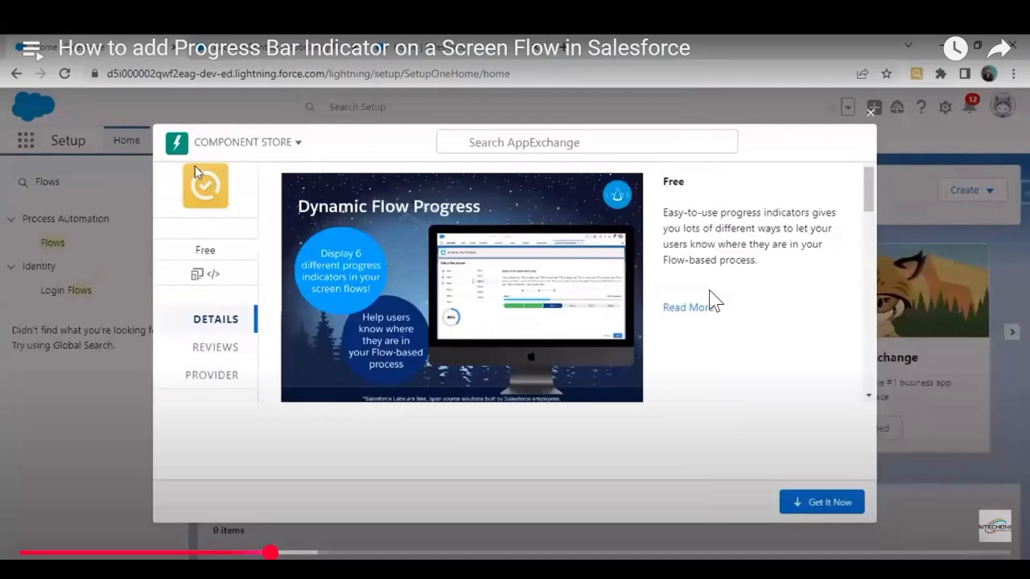
pyautogui.press('Escape')
pyautogui.click(140, 434)
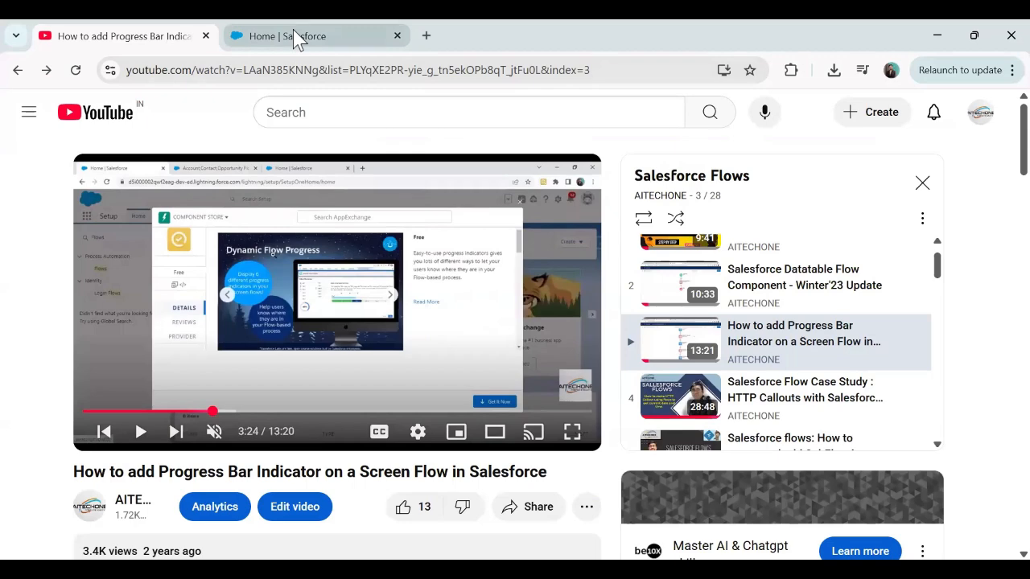
# - Switch to the Salesforce org and open the Flows page in Setup by searching for "Flows"
pyautogui.moveTo(294, 32)
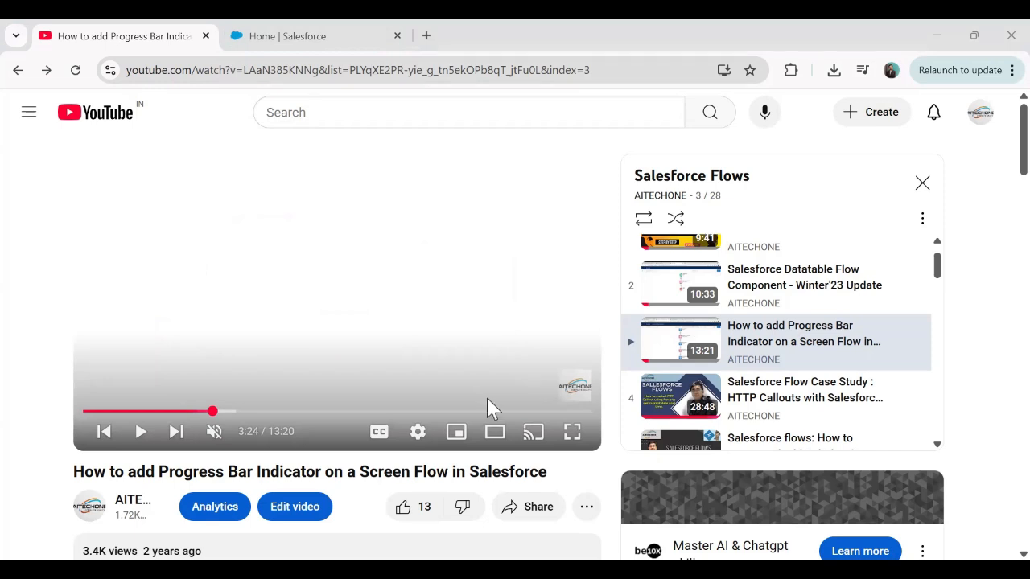
pyautogui.hotkey('ctrl', 'Tab')
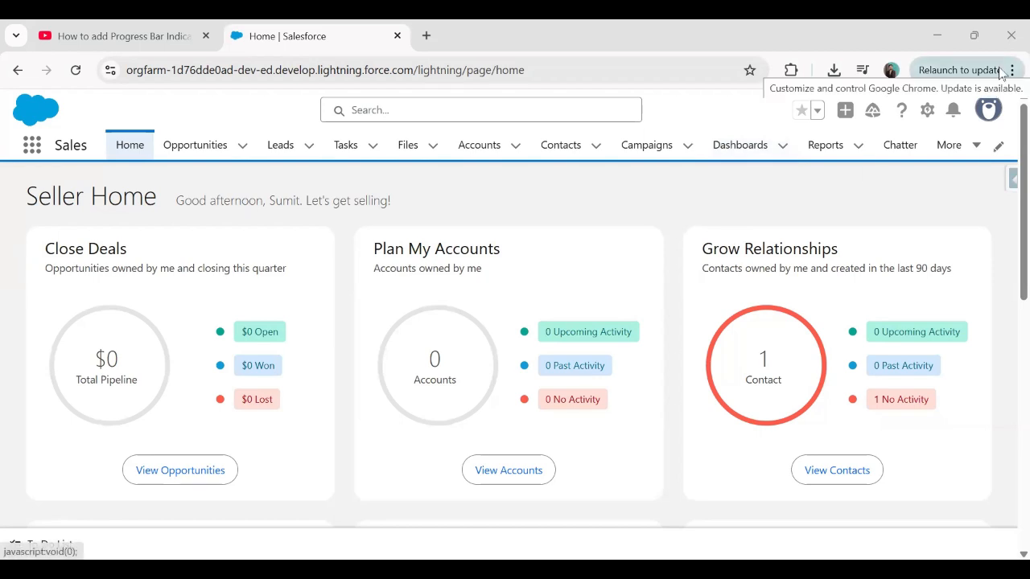
pyautogui.click(927, 110)
pyautogui.click(852, 179)
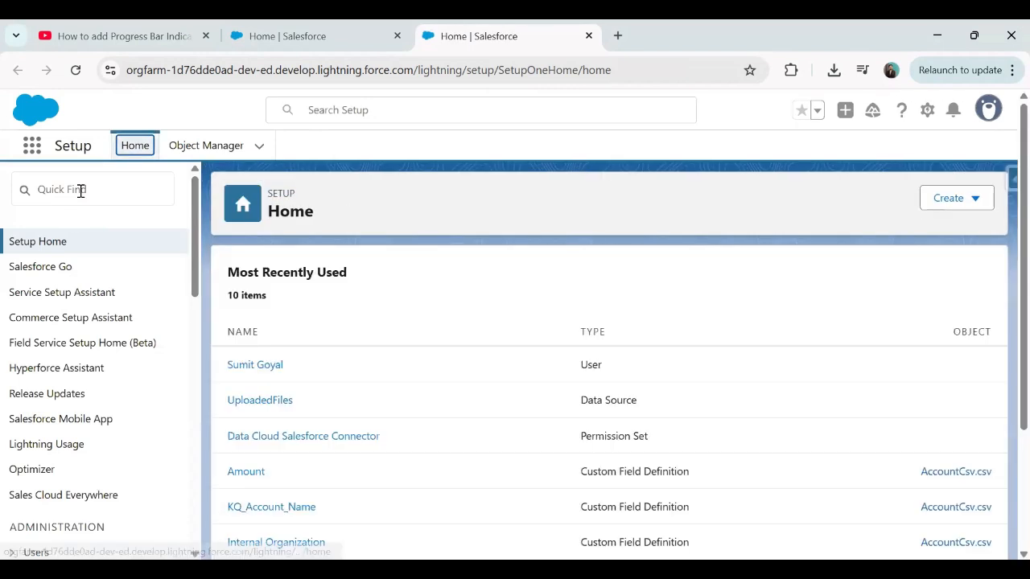
pyautogui.click(80, 190)
pyautogui.write('F')
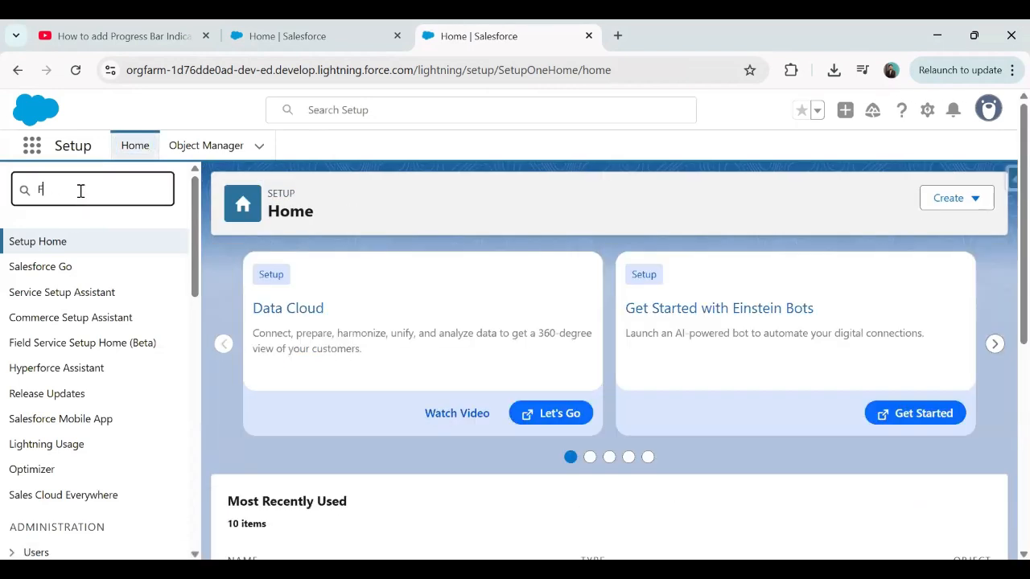
pyautogui.write('lows')
pyautogui.click(61, 271)
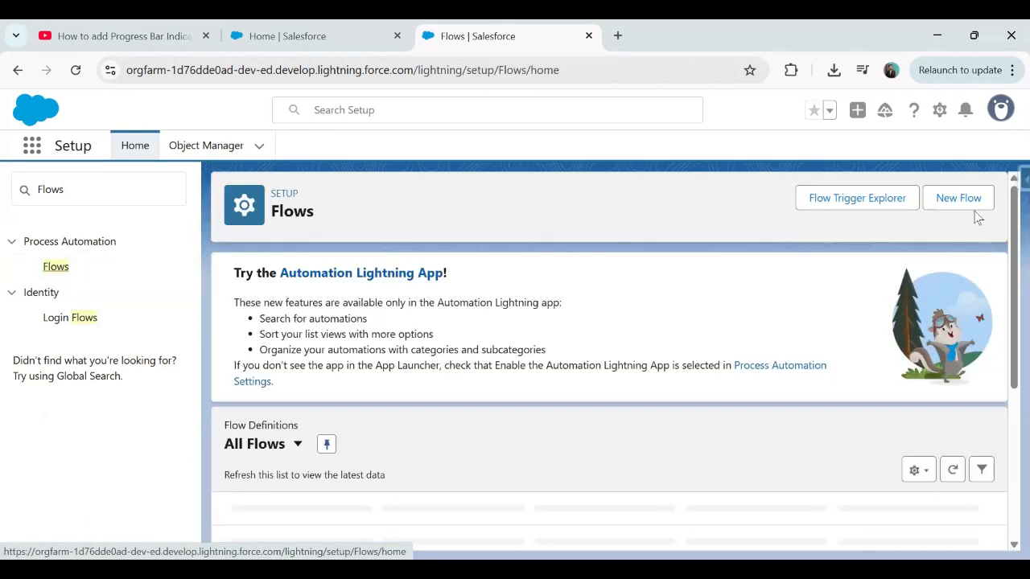
# - Create a new flow of type Screen Flow from the Screen automations category
pyautogui.click(966, 200)
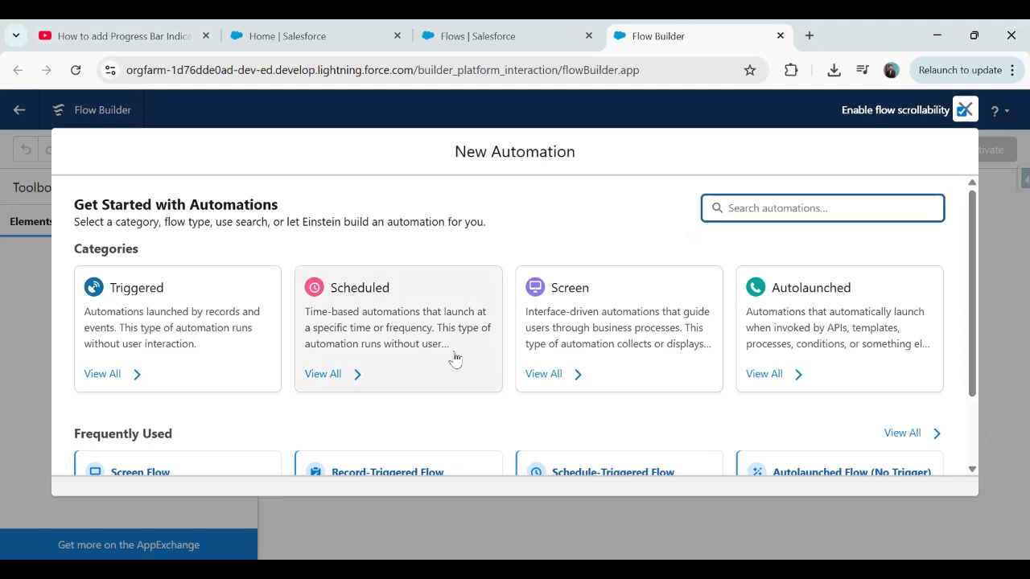
pyautogui.click(571, 329)
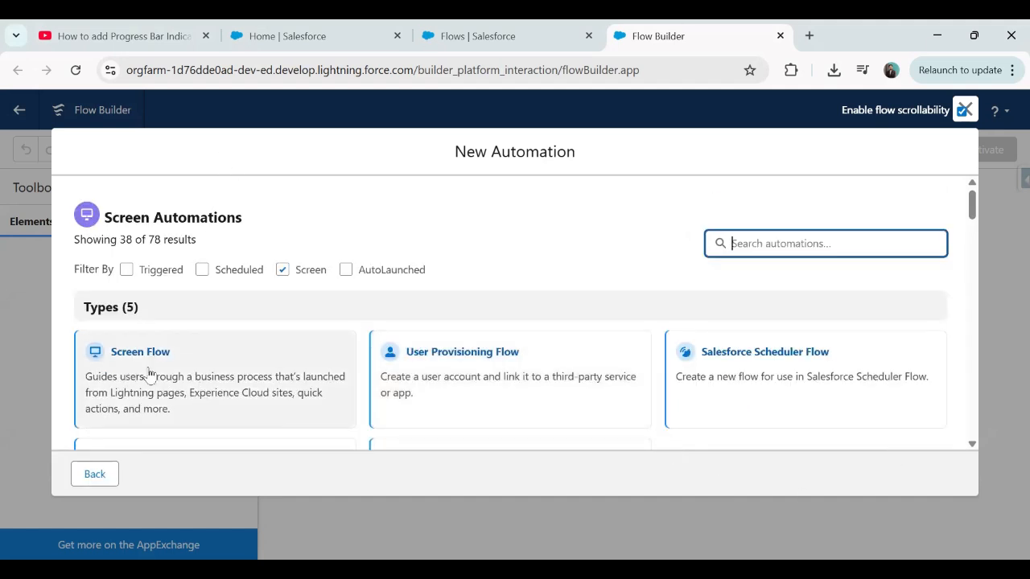
pyautogui.click(94, 474)
pyautogui.click(596, 308)
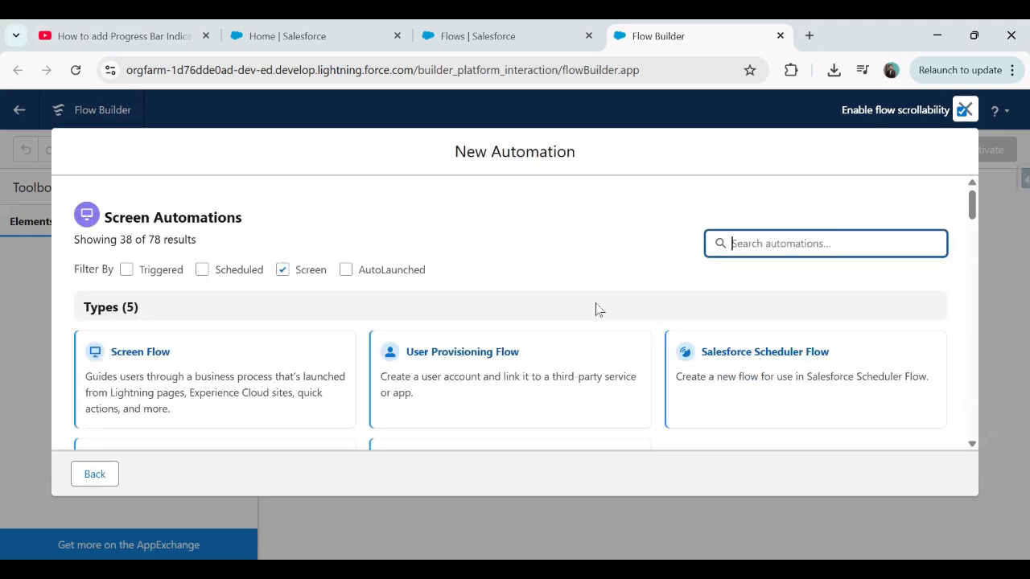
pyautogui.click(128, 373)
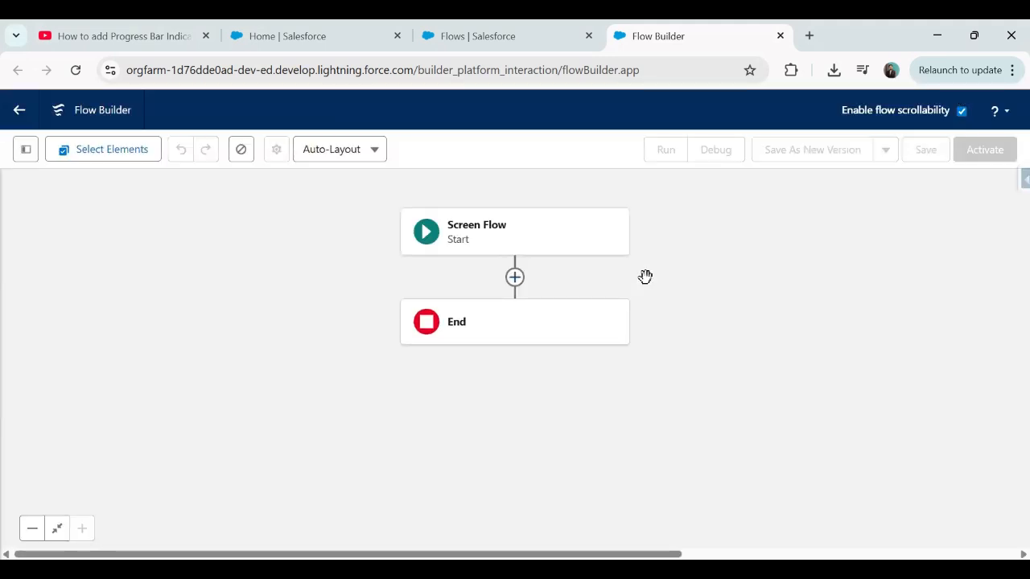
# - Add a Screen element between Start and End, labelled "New Account Screen" with API name New_Account_Screen
pyautogui.click(515, 277)
pyautogui.click(444, 403)
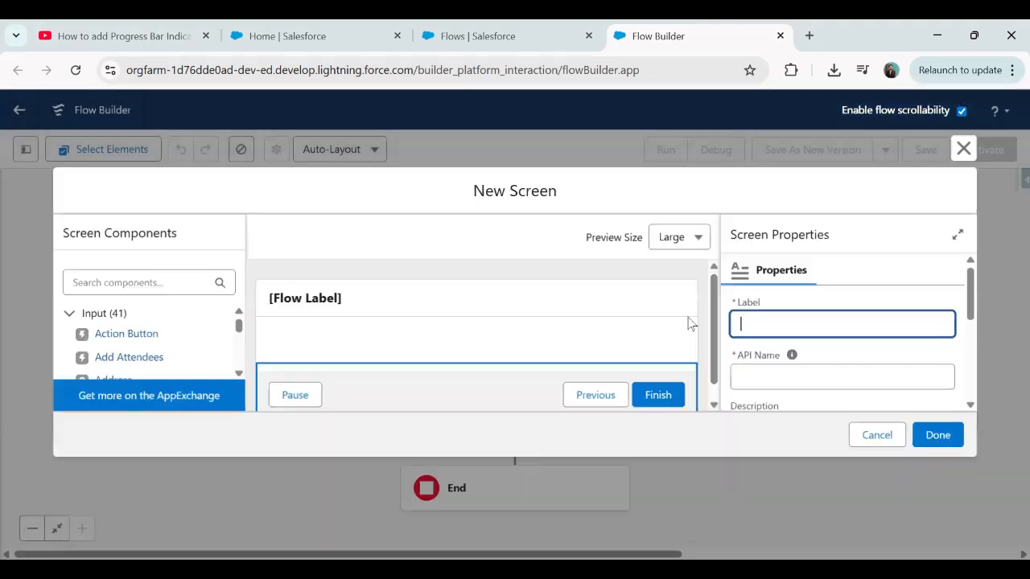
pyautogui.write('New')
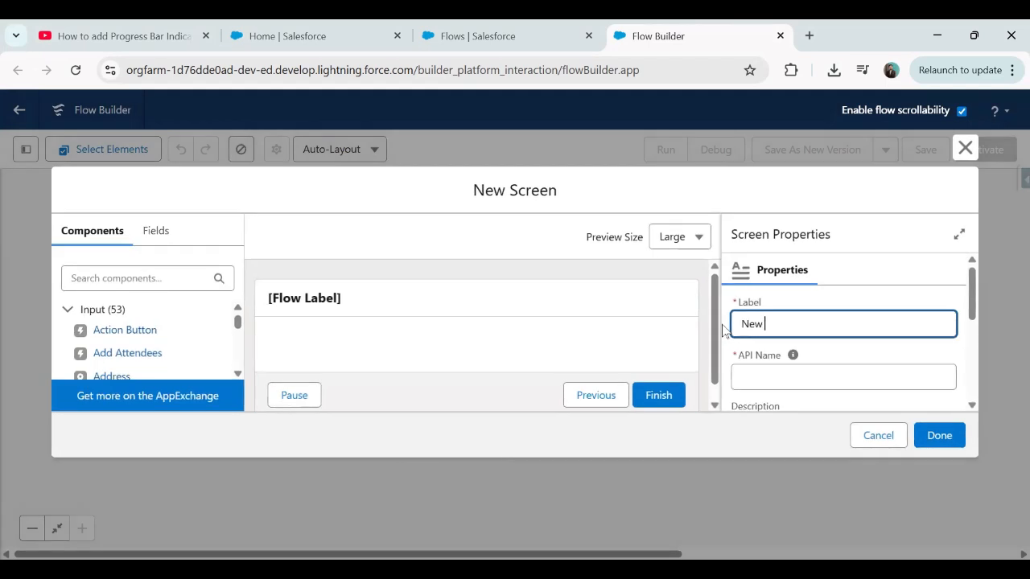
pyautogui.write(' Account Screen')
pyautogui.press('Tab')
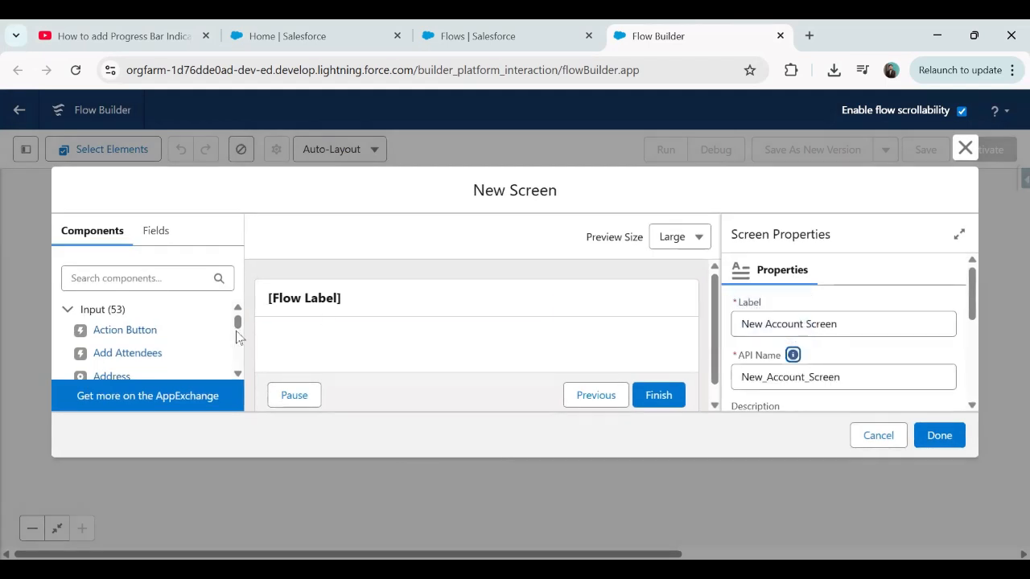
# - Turn off Show Header in the new screen's header configuration
pyautogui.click(423, 314)
pyautogui.scroll(-2, 951, 316)
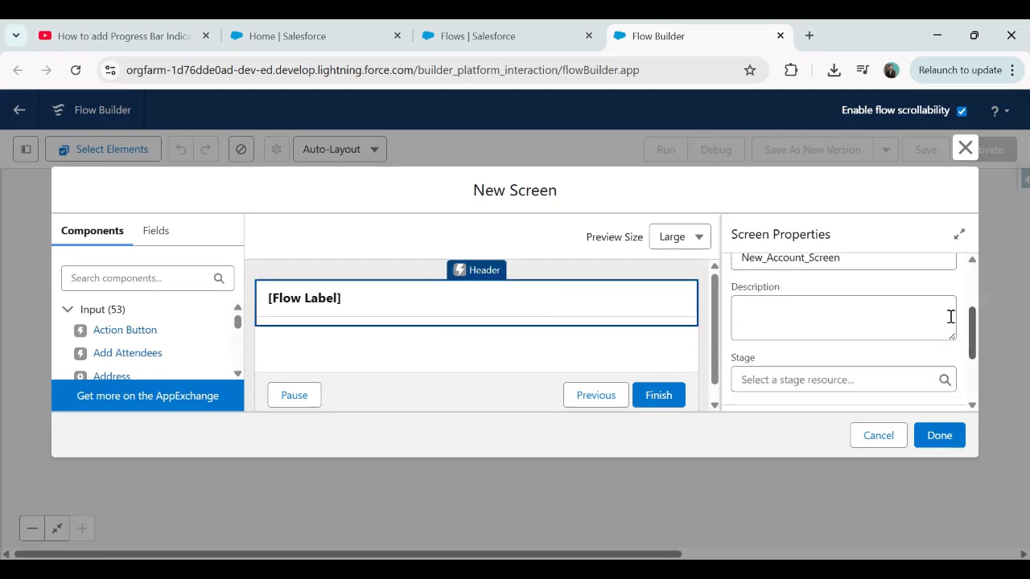
pyautogui.scroll(-2, 831, 362)
pyautogui.click(741, 320)
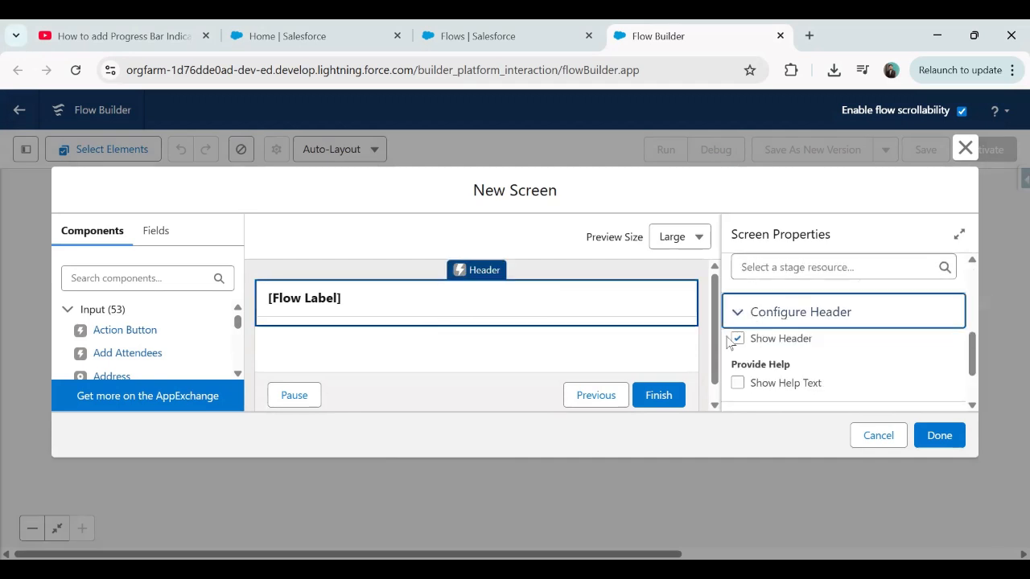
pyautogui.click(738, 339)
# - Add a Display Text component with API name Label1 and the text "New Account Form"
pyautogui.click(68, 309)
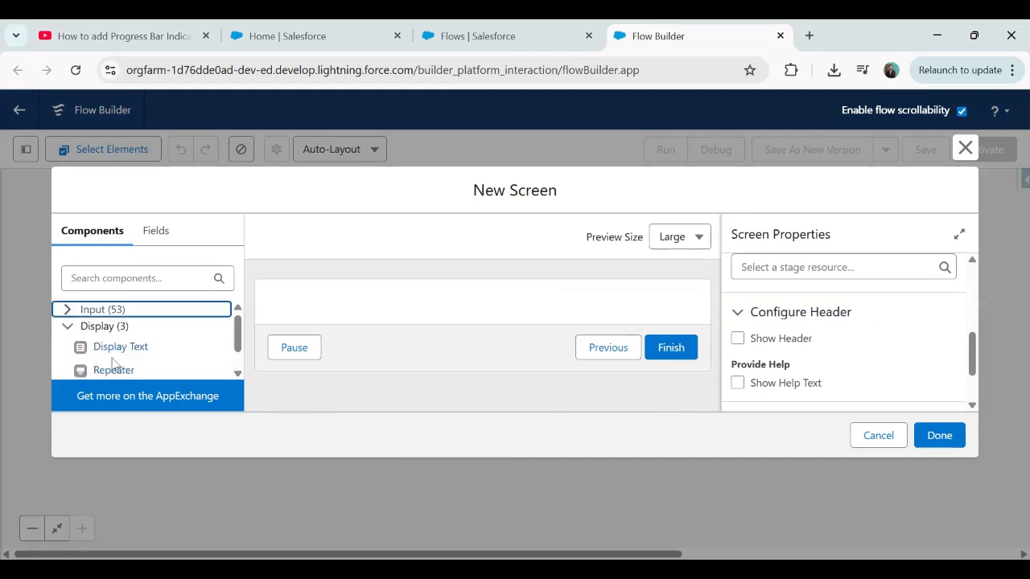
pyautogui.click(120, 346)
pyautogui.click(787, 324)
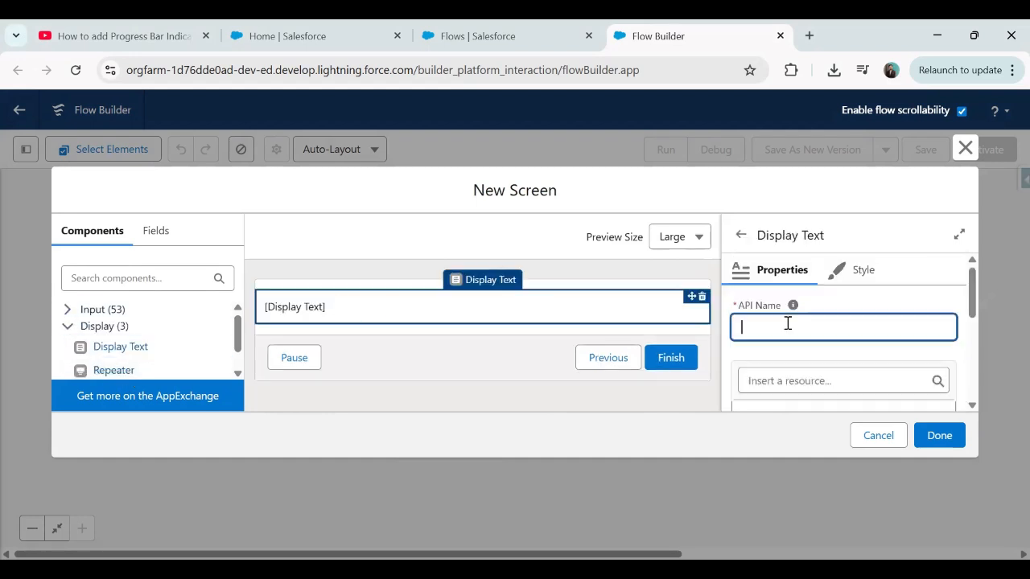
pyautogui.write('Label1')
pyautogui.scroll(-4, 807, 391)
pyautogui.scroll(2, 789, 326)
pyautogui.click(791, 356)
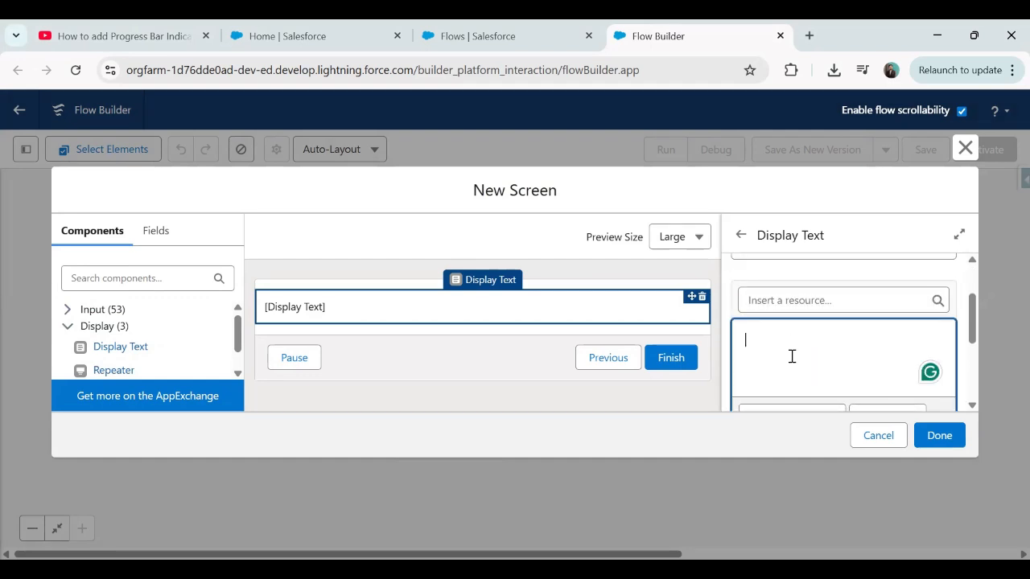
pyautogui.write('New Account Form')
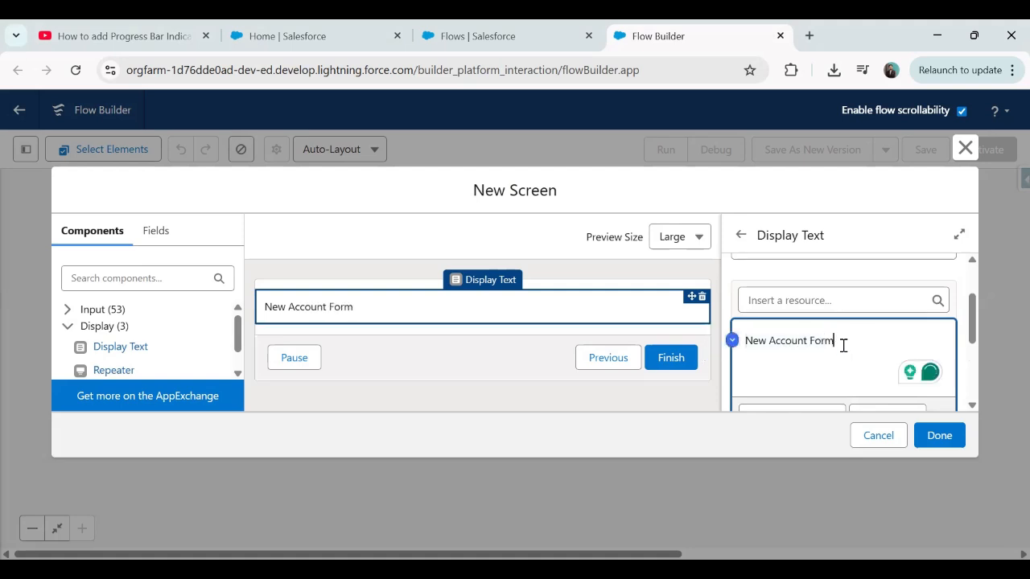
# - Format the "New Account Form" text as bold and underlined at font size 18
pyautogui.moveTo(844, 345); pyautogui.dragTo(731, 349)
pyautogui.scroll(-1, 872, 300)
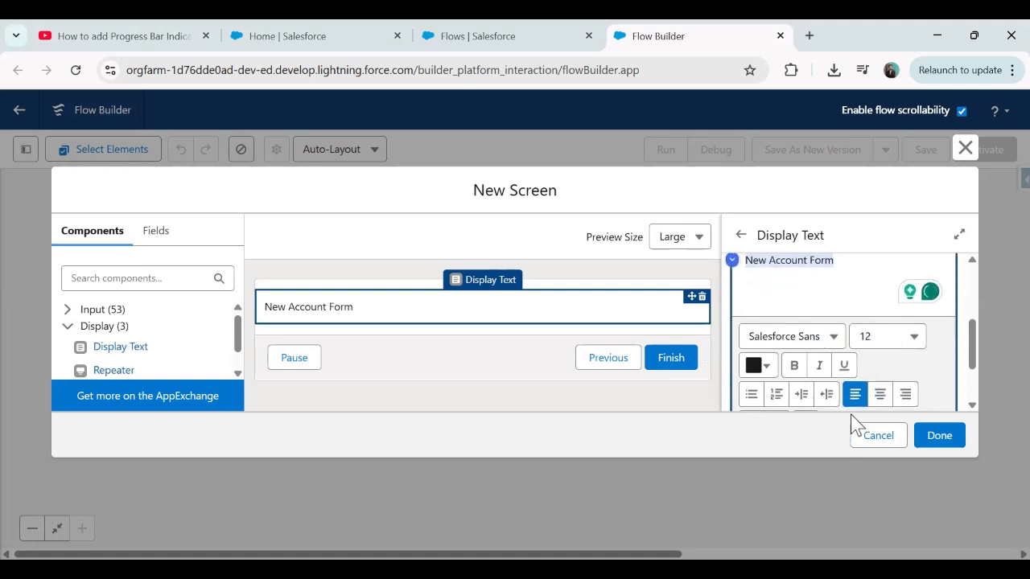
pyautogui.click(793, 363)
pyautogui.click(893, 337)
pyautogui.click(823, 298)
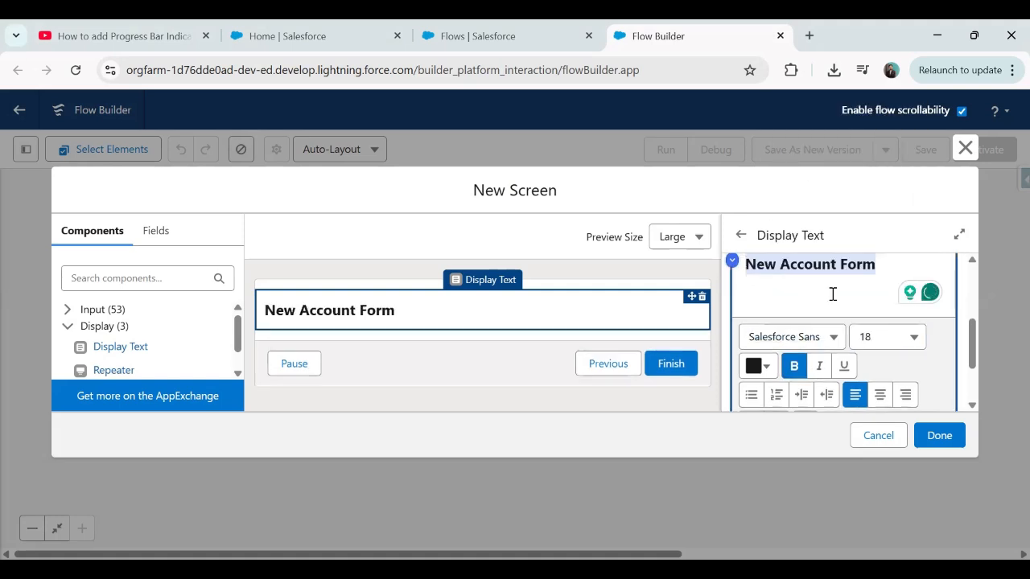
pyautogui.click(845, 366)
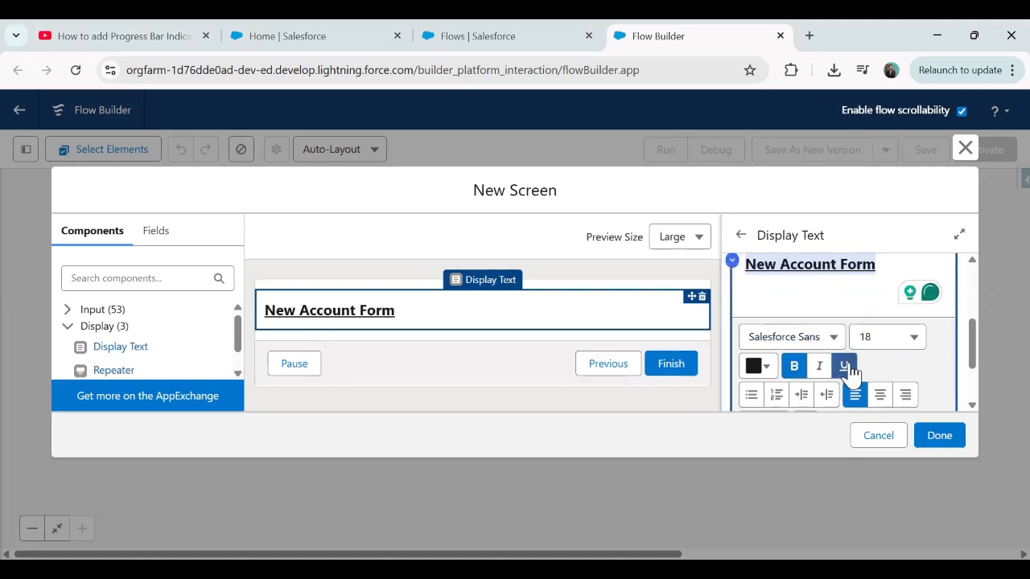
# - Add a Text input component and a Phone input component below the form heading
pyautogui.click(67, 310)
pyautogui.click(116, 285)
pyautogui.write('Text')
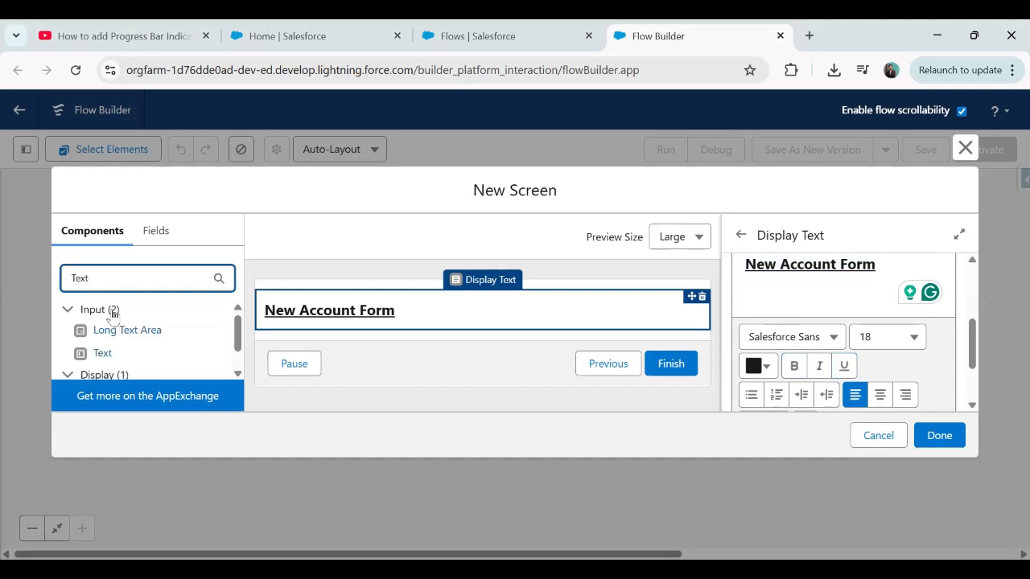
pyautogui.click(103, 352)
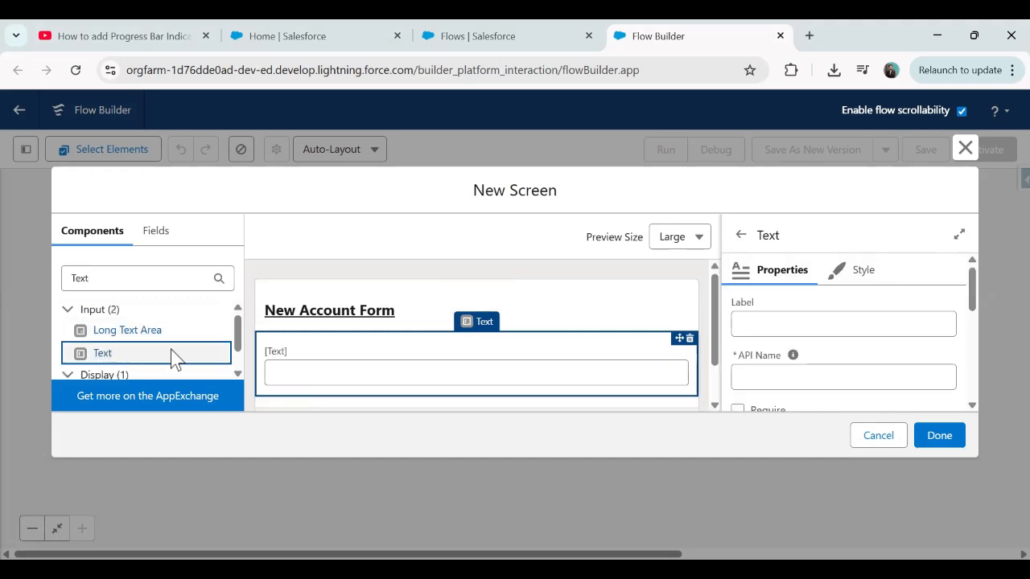
pyautogui.doubleClick(117, 282)
pyautogui.write('Phon')
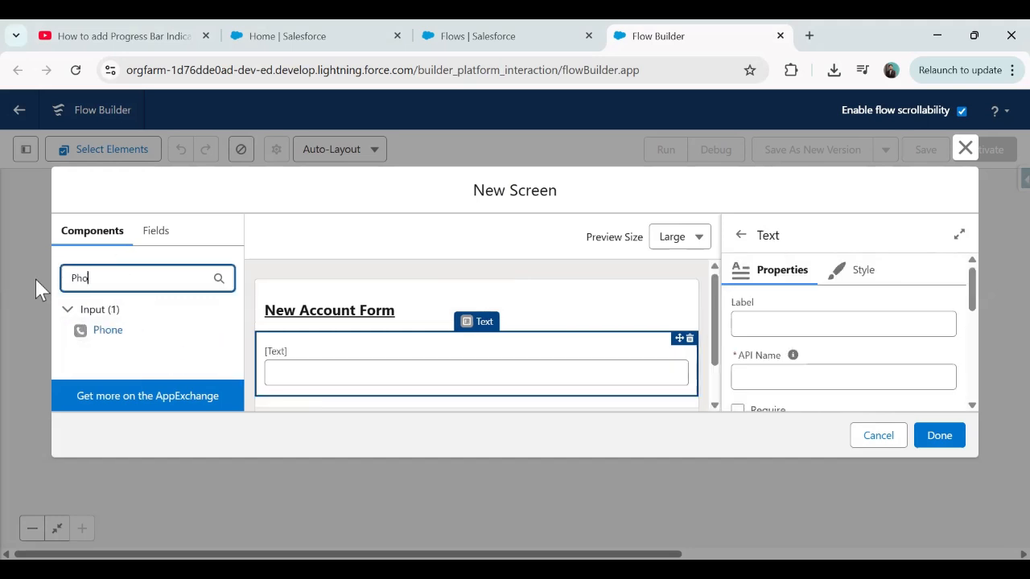
pyautogui.click(106, 334)
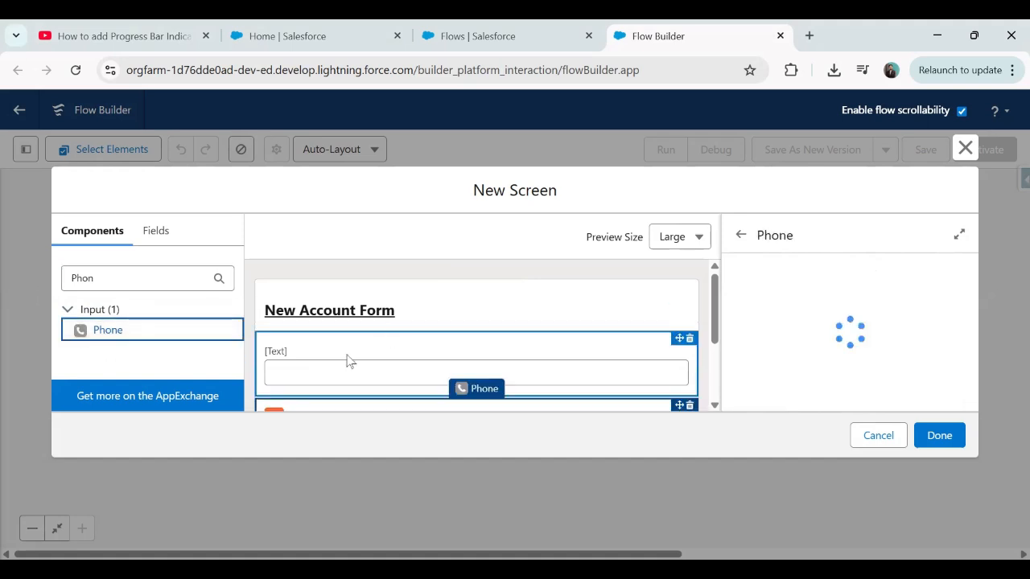
# - Label the Text input "Account Name" with API name Account_Name and make it required
pyautogui.click(448, 360)
pyautogui.click(759, 325)
pyautogui.write('Acc')
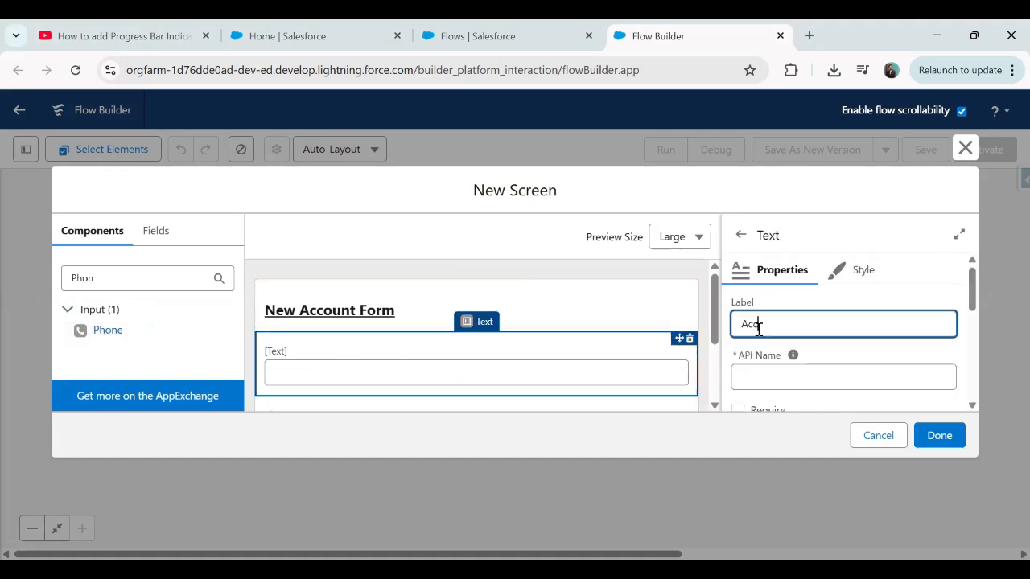
pyautogui.write('ount Name')
pyautogui.press('Tab')
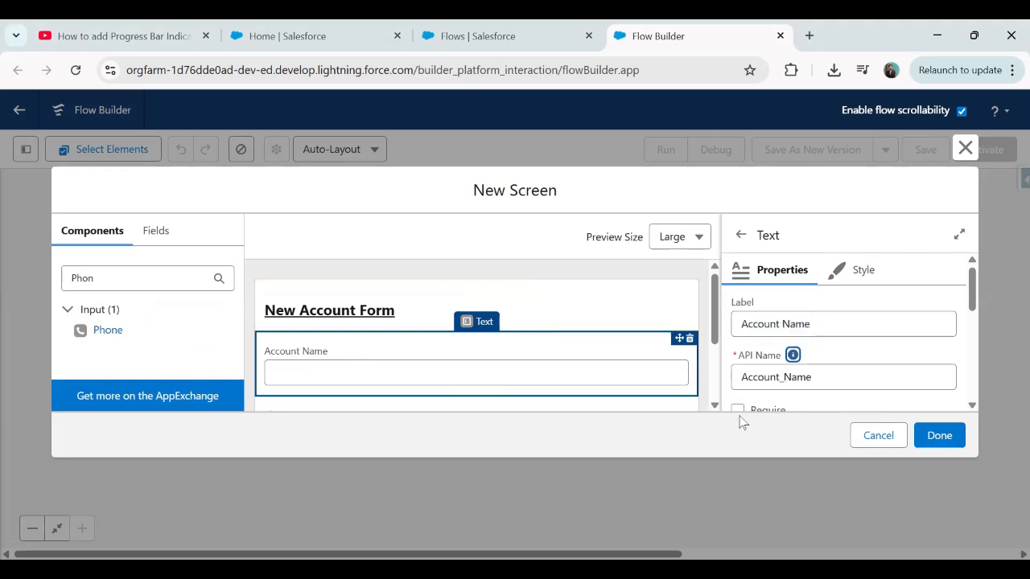
pyautogui.scroll(-4, 819, 375)
pyautogui.scroll(2, 744, 338)
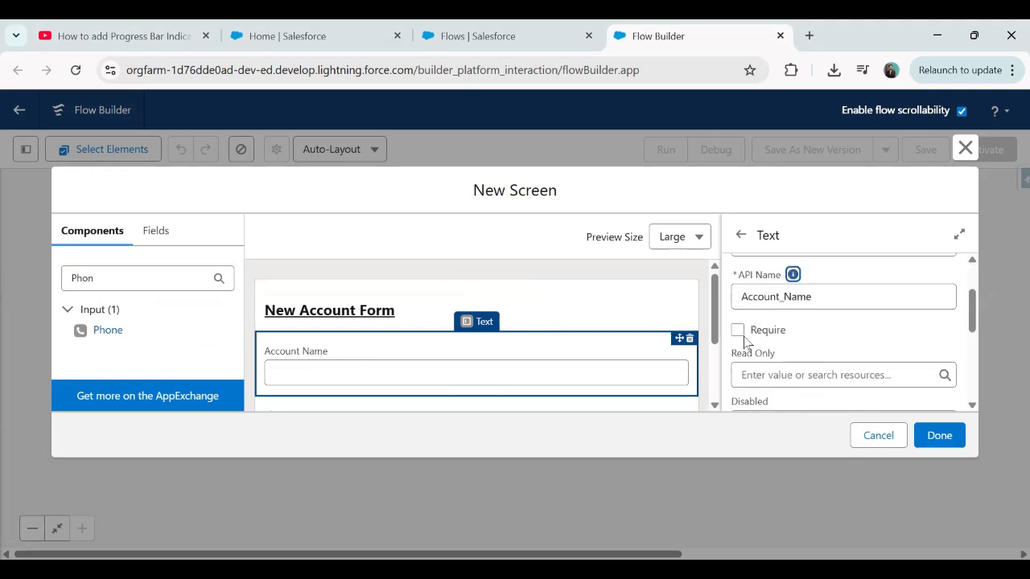
pyautogui.click(737, 330)
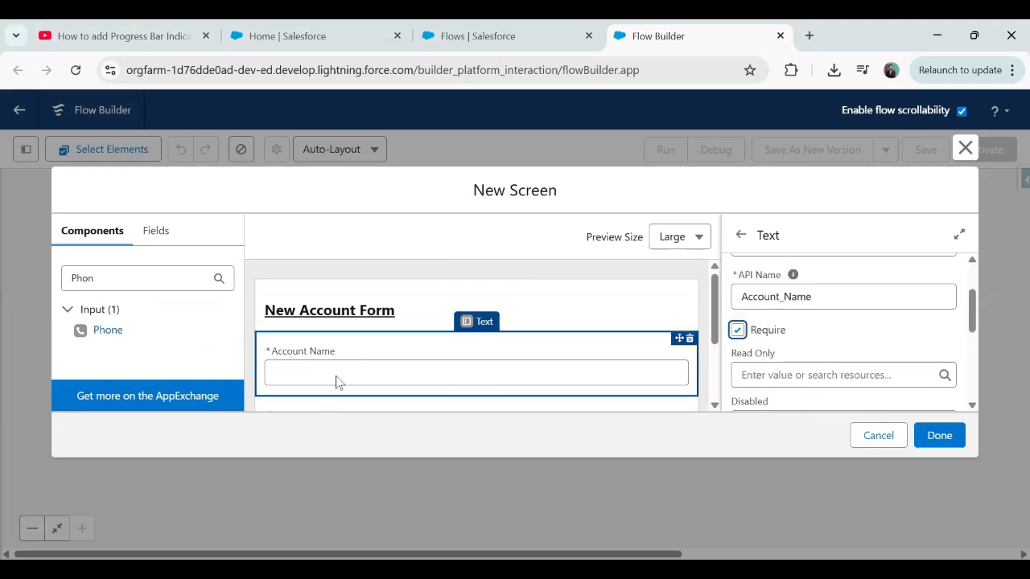
# - Label the Phone component "Phone Number" with API name PhoneNumber and finish the new account screen
pyautogui.scroll(-2, 342, 372)
pyautogui.click(307, 342)
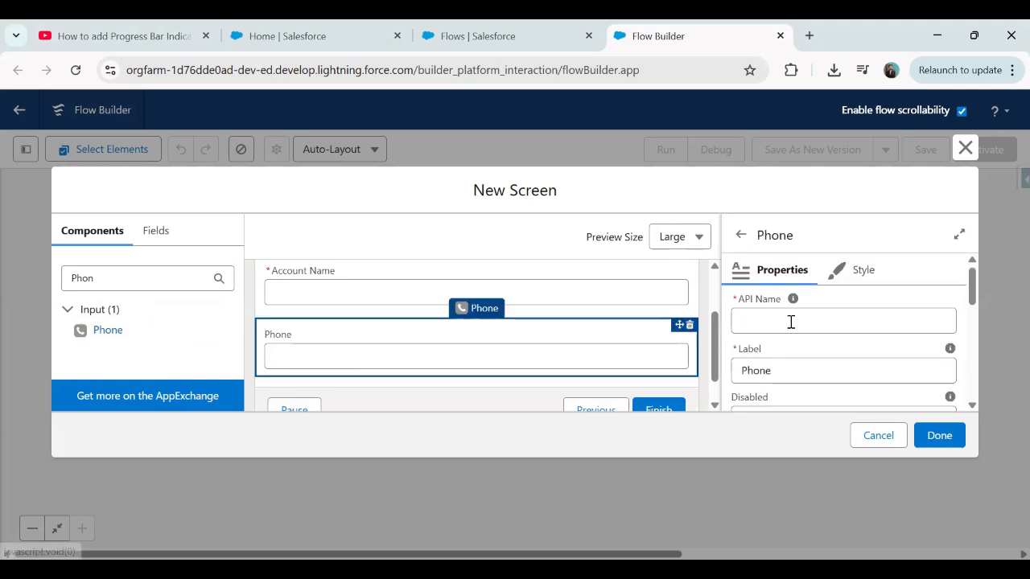
pyautogui.click(788, 320)
pyautogui.click(781, 372)
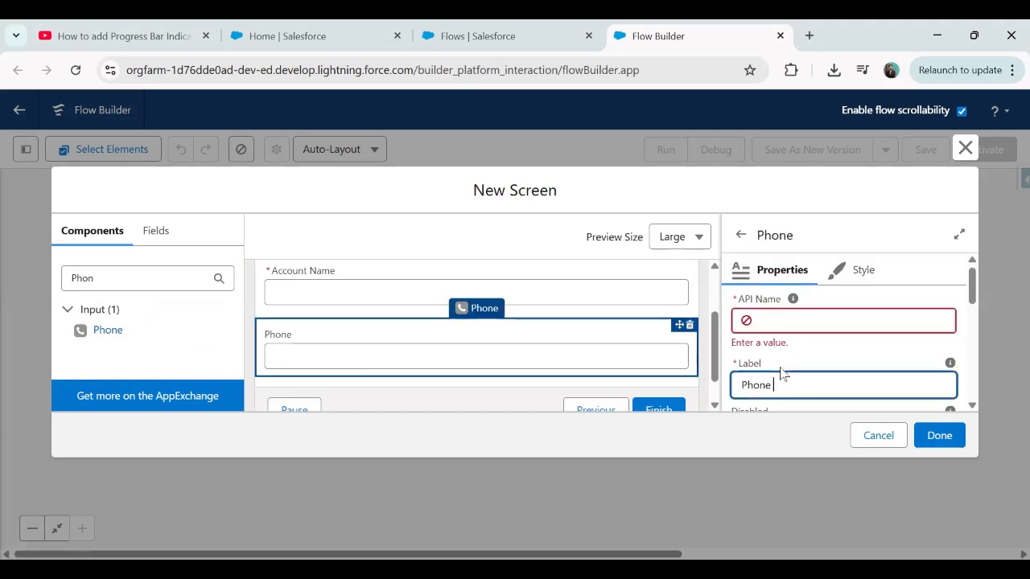
pyautogui.write('Number')
pyautogui.click(791, 322)
pyautogui.write('Phon')
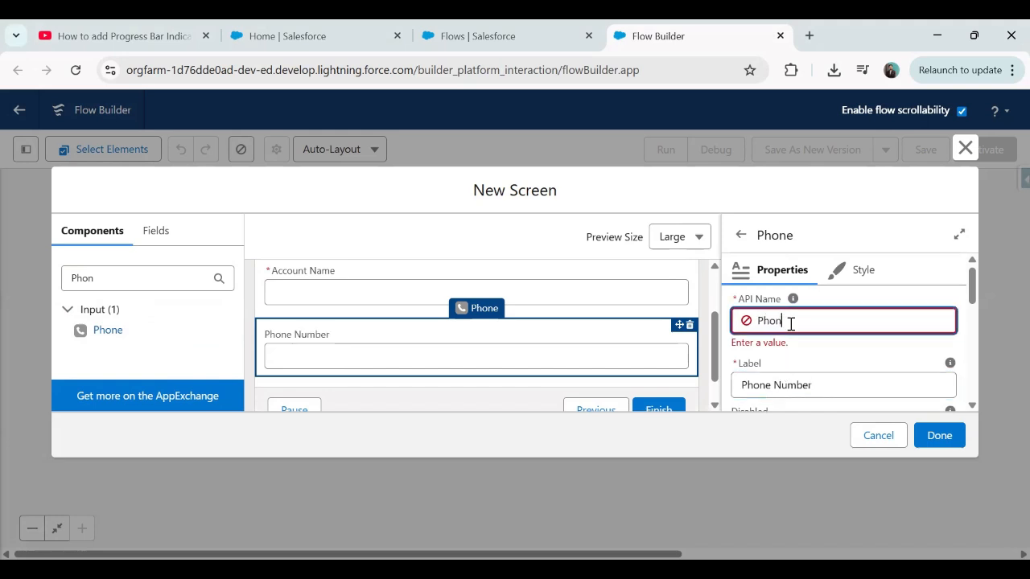
pyautogui.write('eNumber')
pyautogui.press('Tab')
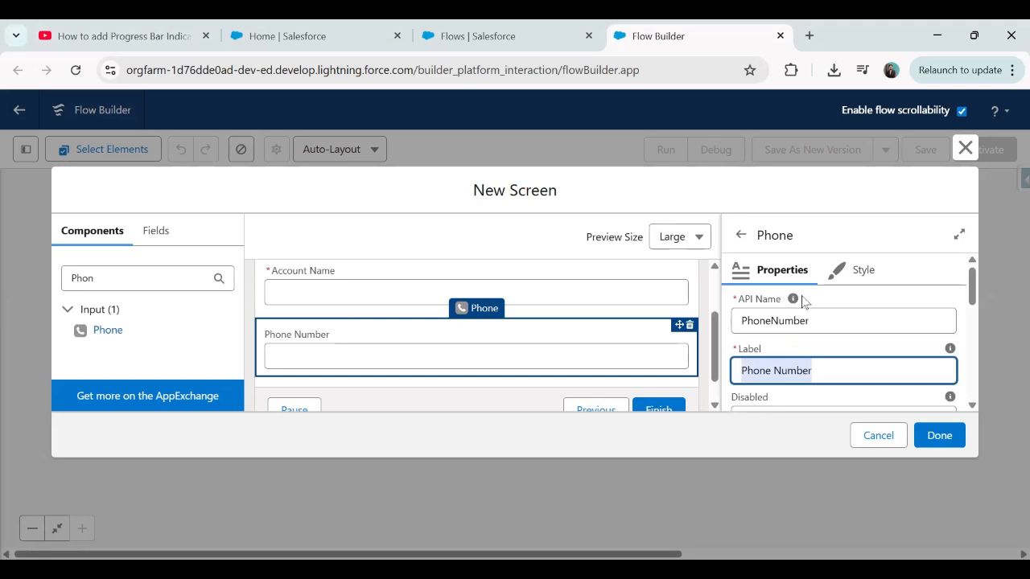
pyautogui.click(940, 435)
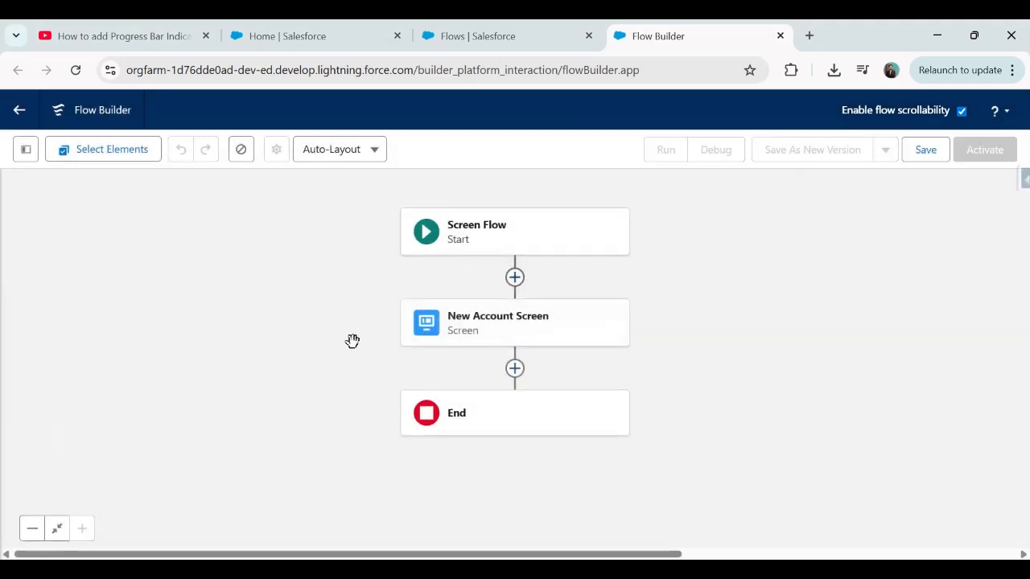
# - Add a Create Records element after New Account Screen and label it "Create Account"
pyautogui.click(399, 335)
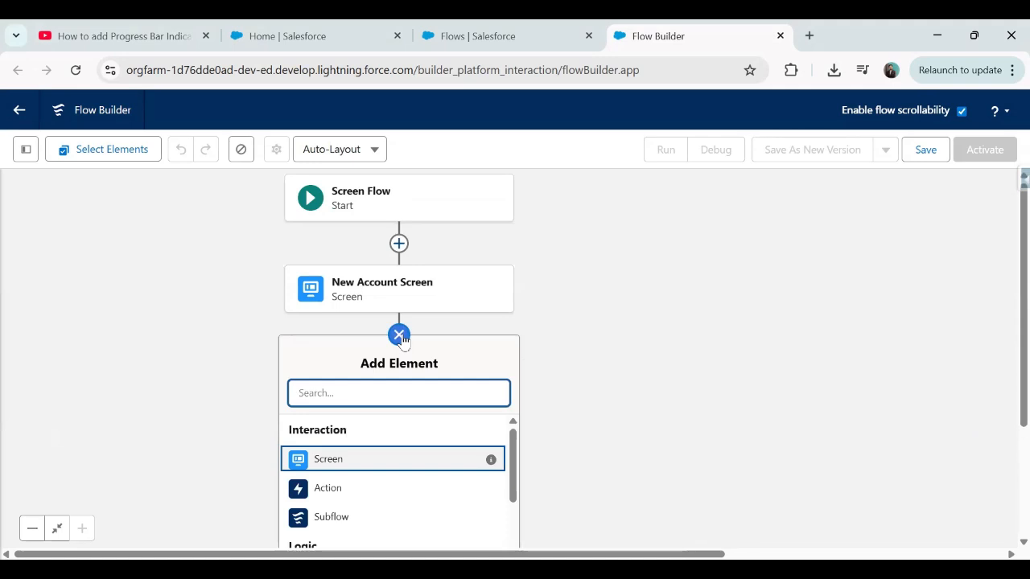
pyautogui.write('create')
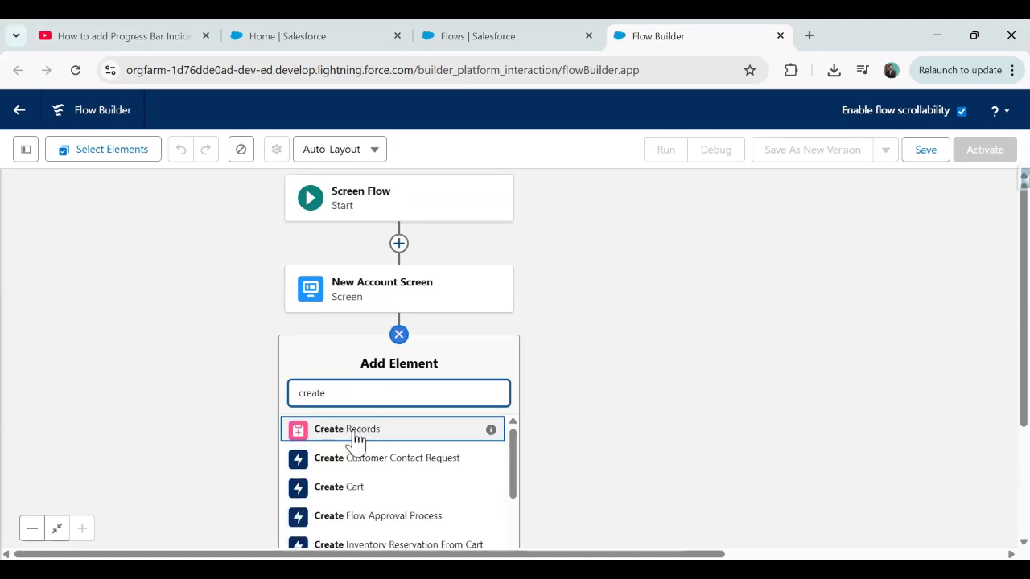
pyautogui.click(356, 434)
pyautogui.write('Cr')
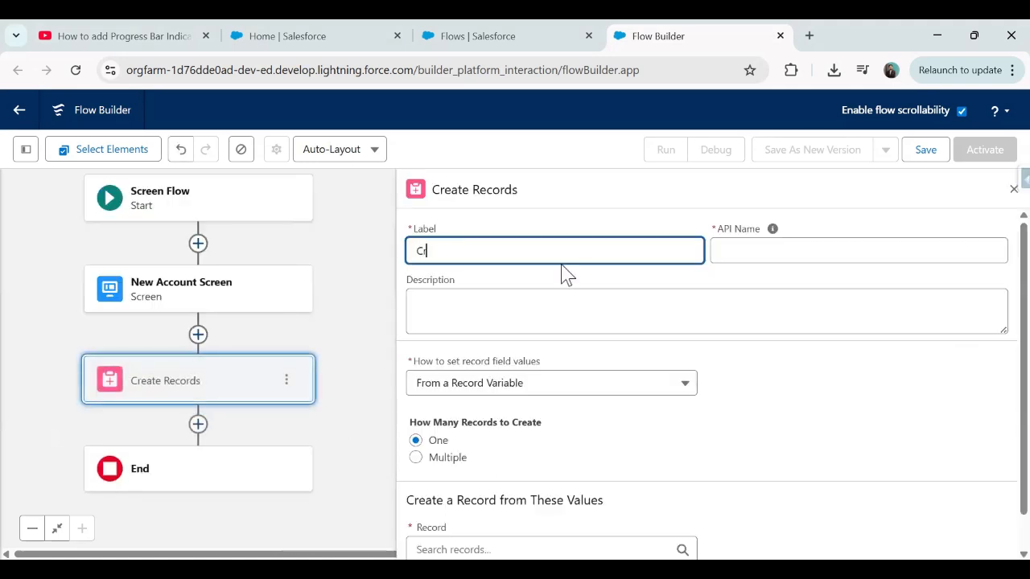
pyautogui.write('eate Acc')
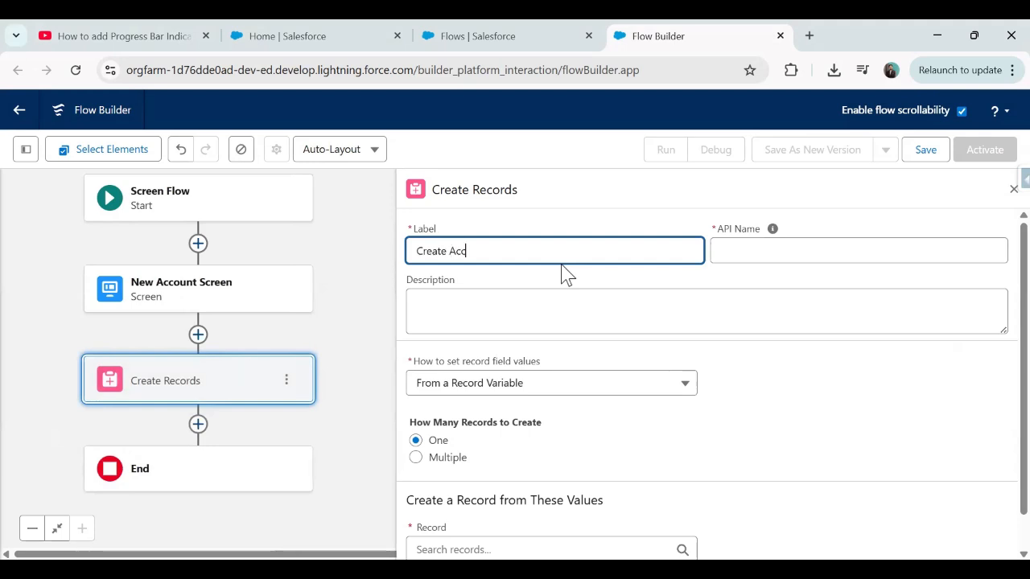
pyautogui.write('ount')
pyautogui.click(565, 274)
# - Set the record field values to be entered manually and choose Account as the object to create
pyautogui.click(451, 386)
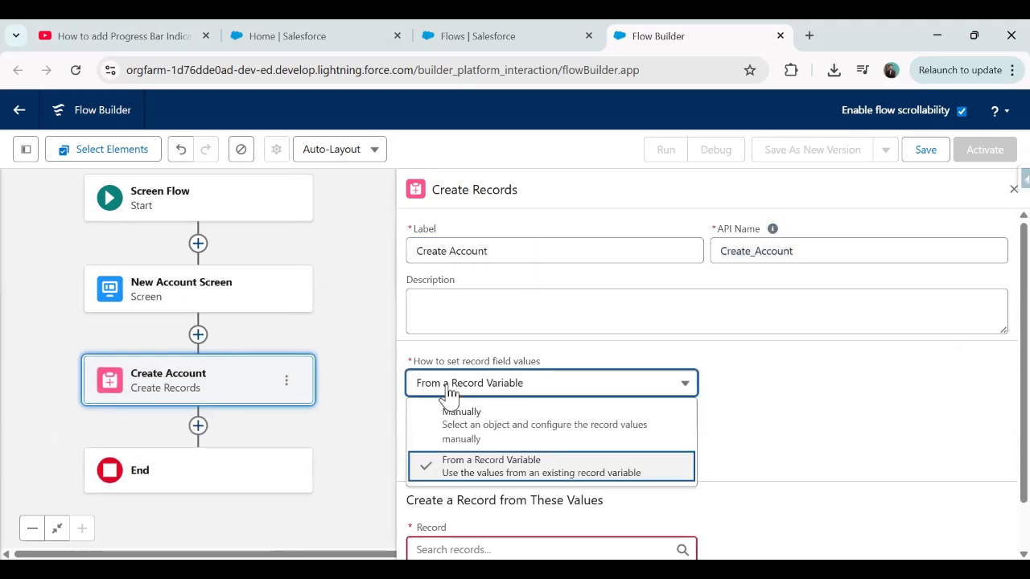
pyautogui.click(463, 425)
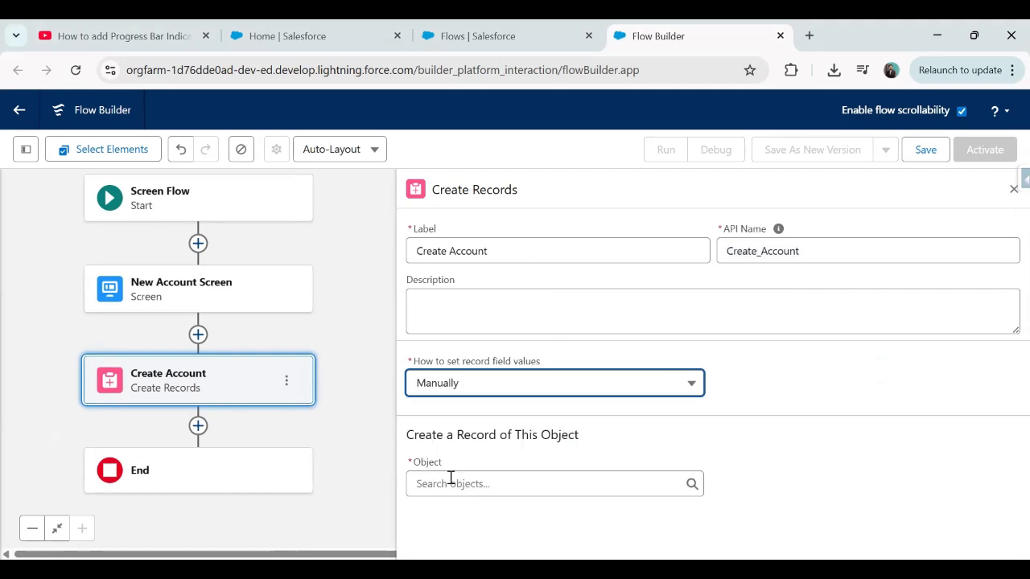
pyautogui.click(451, 483)
pyautogui.write('Account')
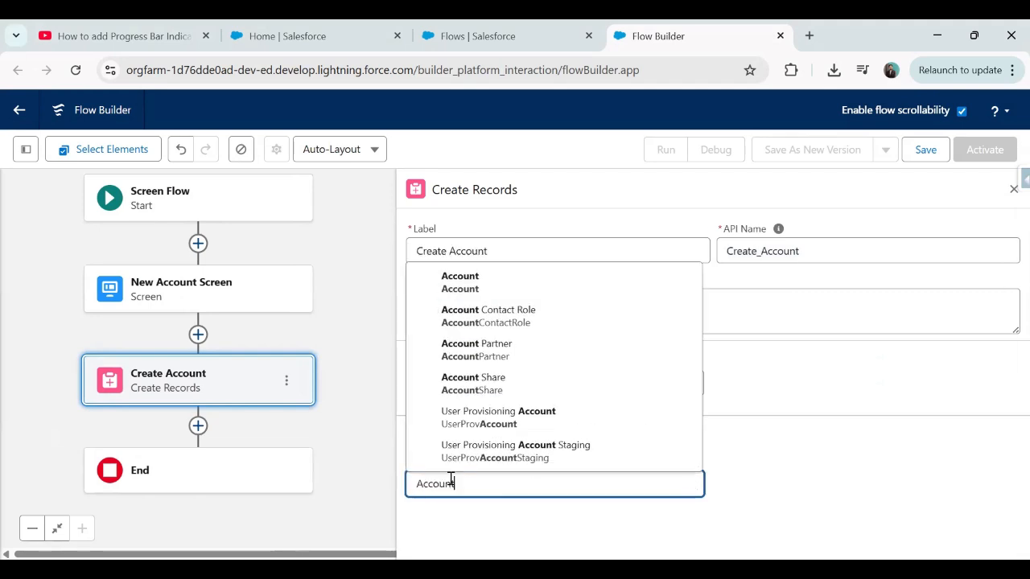
pyautogui.click(482, 283)
# - Add Account Name and Account Phone as the fields to set on the new account record
pyautogui.scroll(-2, 459, 442)
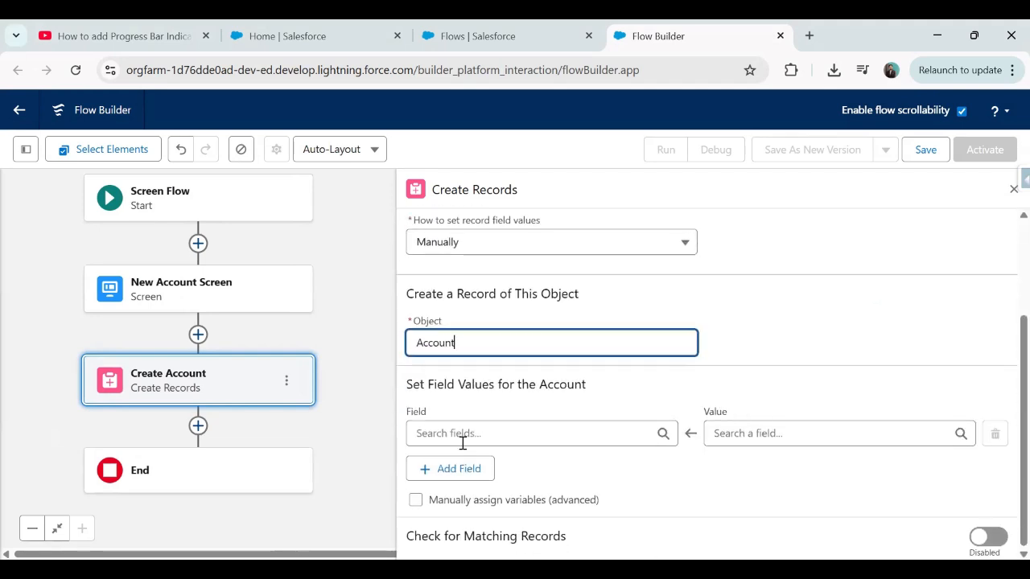
pyautogui.click(463, 433)
pyautogui.write('Name')
pyautogui.click(482, 403)
pyautogui.click(452, 468)
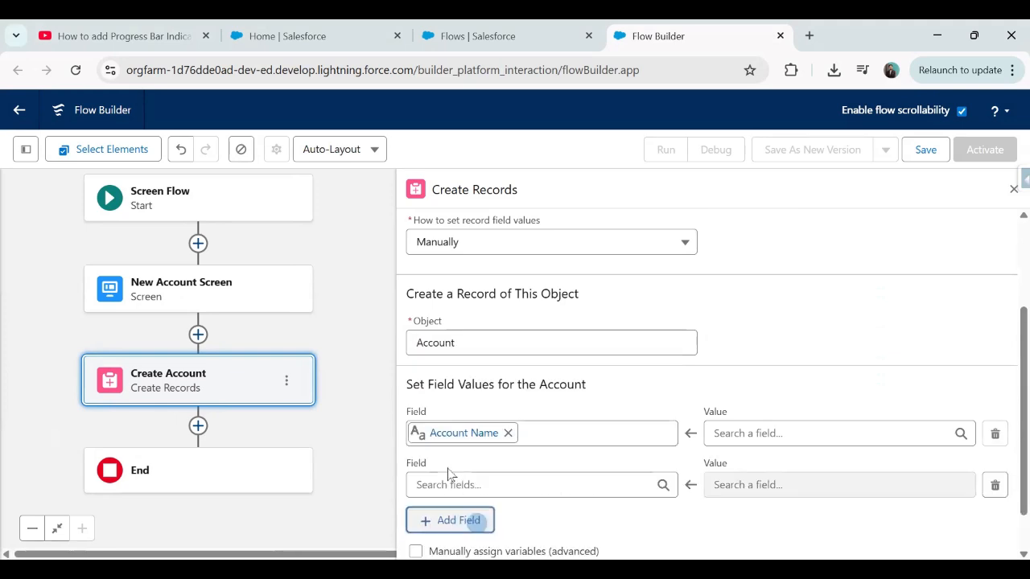
pyautogui.click(459, 485)
pyautogui.write('Phone')
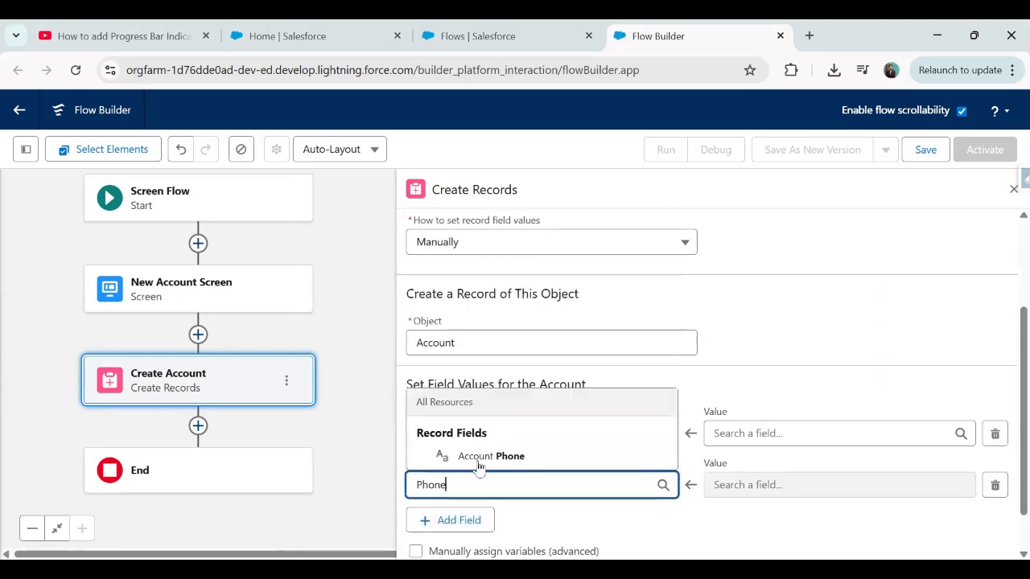
pyautogui.click(595, 456)
# - Map the Account Name field to the Account Name component of New Account Screen
pyautogui.click(730, 433)
pyautogui.scroll(-5, 830, 302)
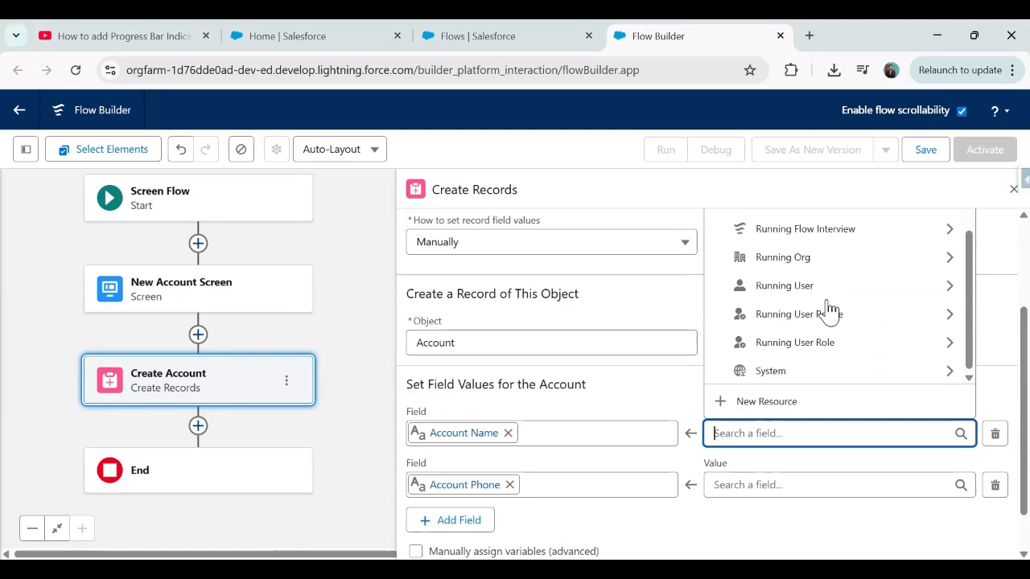
pyautogui.scroll(5, 830, 310)
pyautogui.scroll(1, 1002, 368)
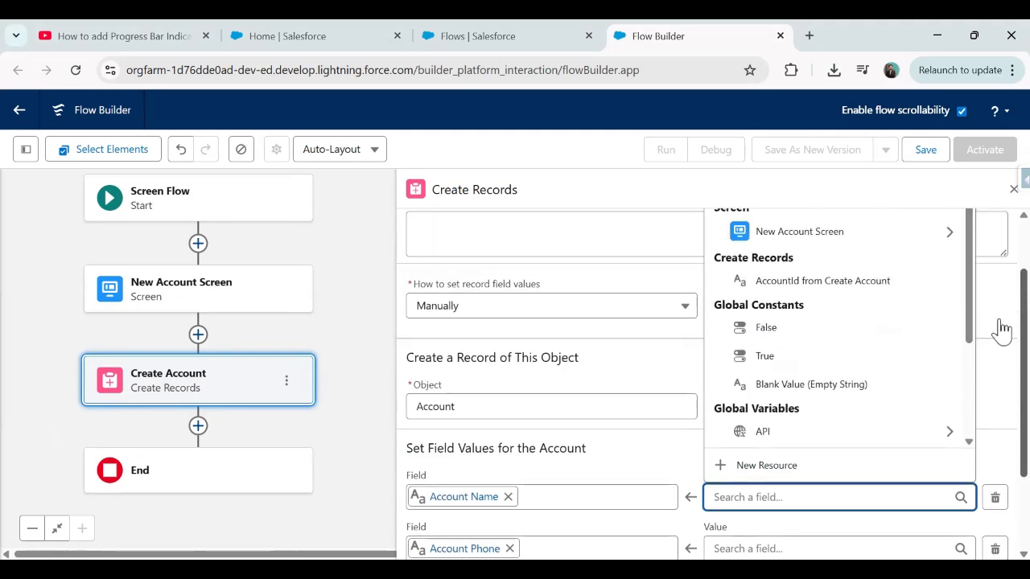
pyautogui.click(756, 239)
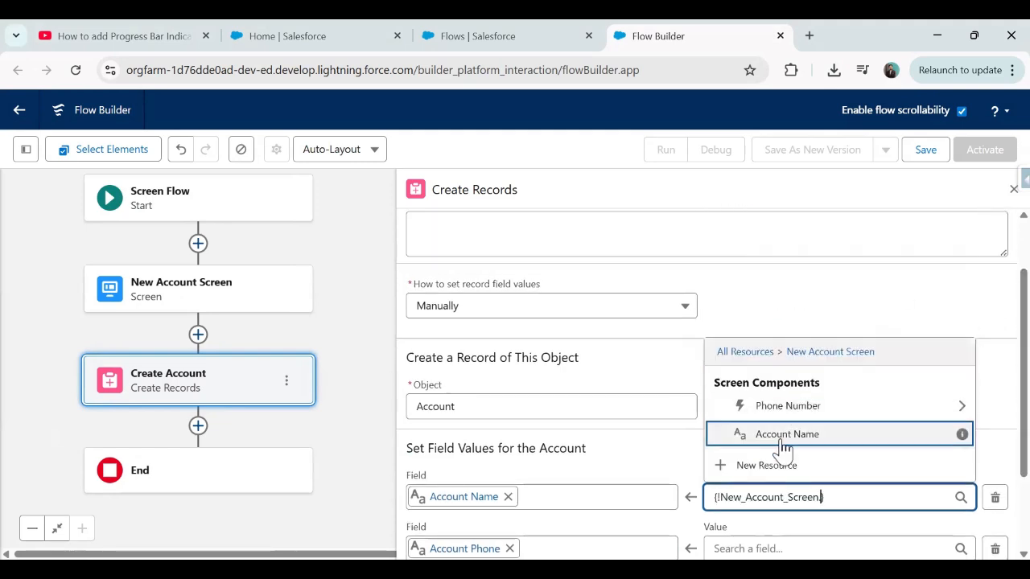
pyautogui.click(783, 439)
# - Map the Account Phone field to the Value output of New Account Screen's Phone Number and close the Create Account settings
pyautogui.scroll(-1, 788, 483)
pyautogui.click(770, 467)
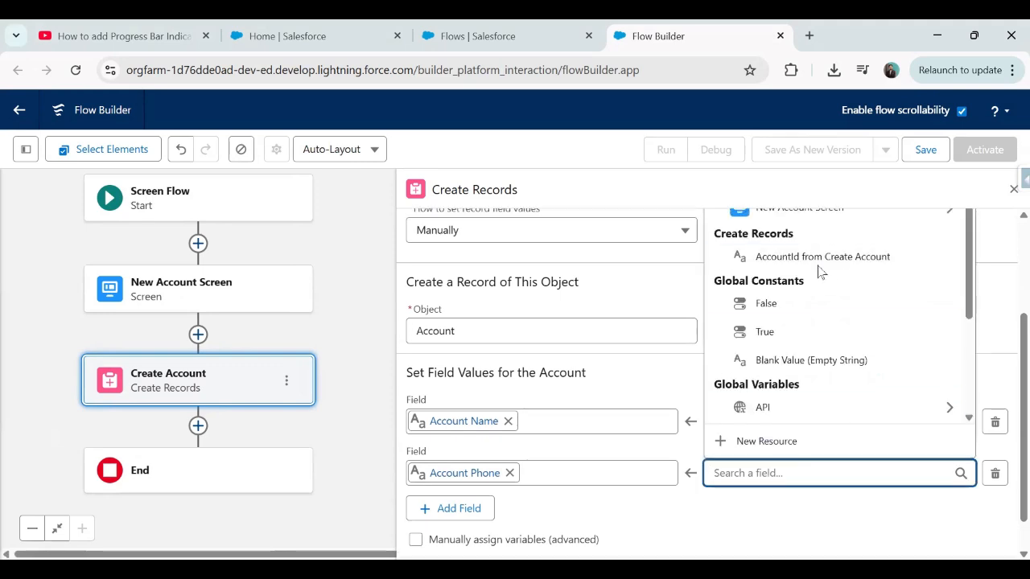
pyautogui.scroll(3, 816, 268)
pyautogui.click(776, 294)
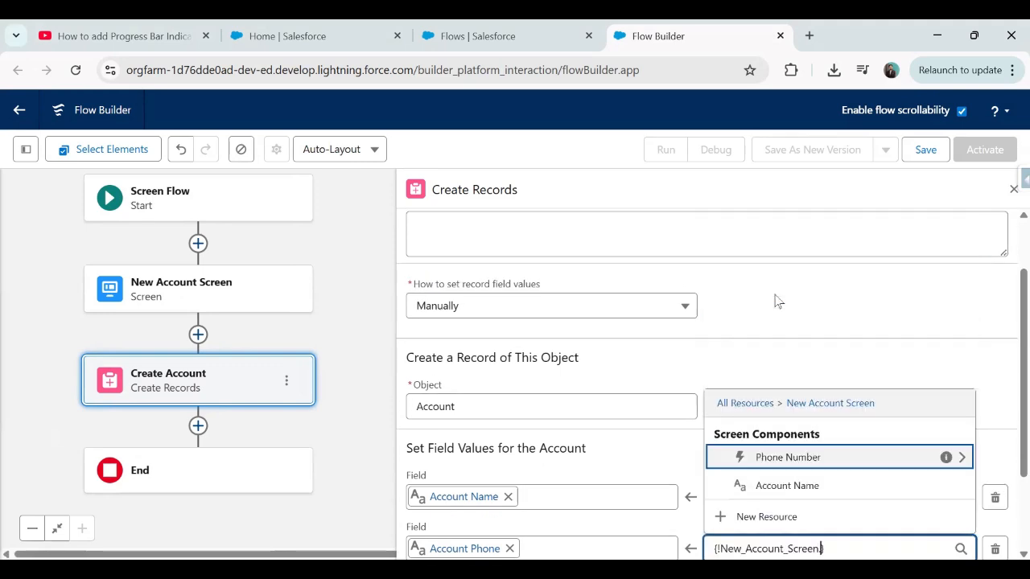
pyautogui.click(962, 458)
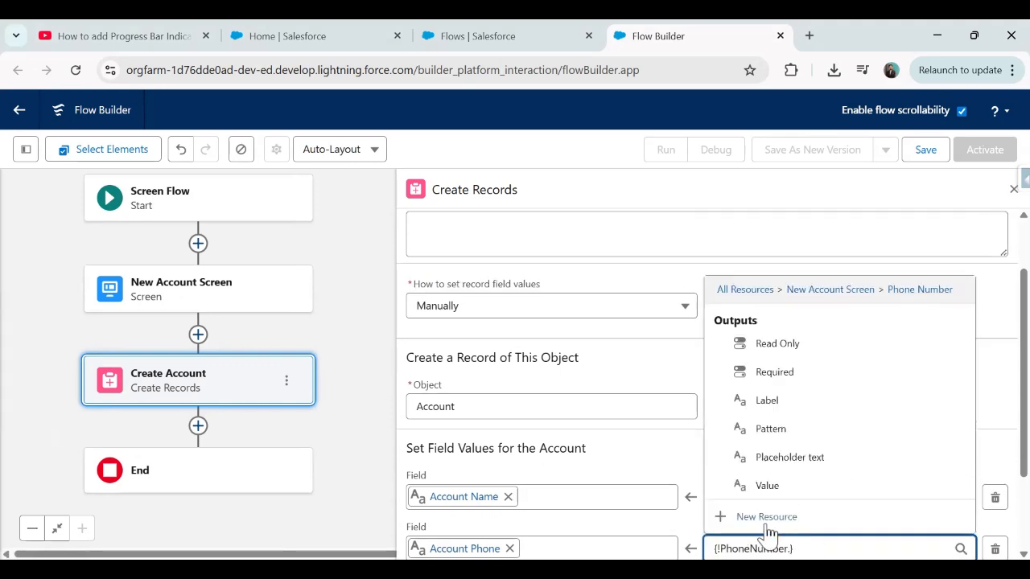
pyautogui.click(768, 485)
pyautogui.scroll(-1, 770, 455)
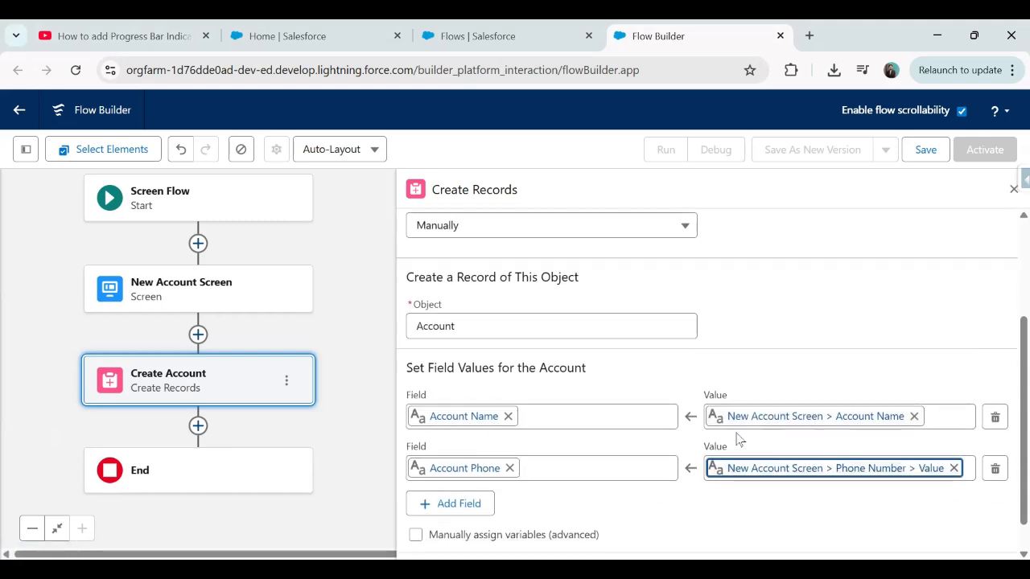
pyautogui.click(359, 304)
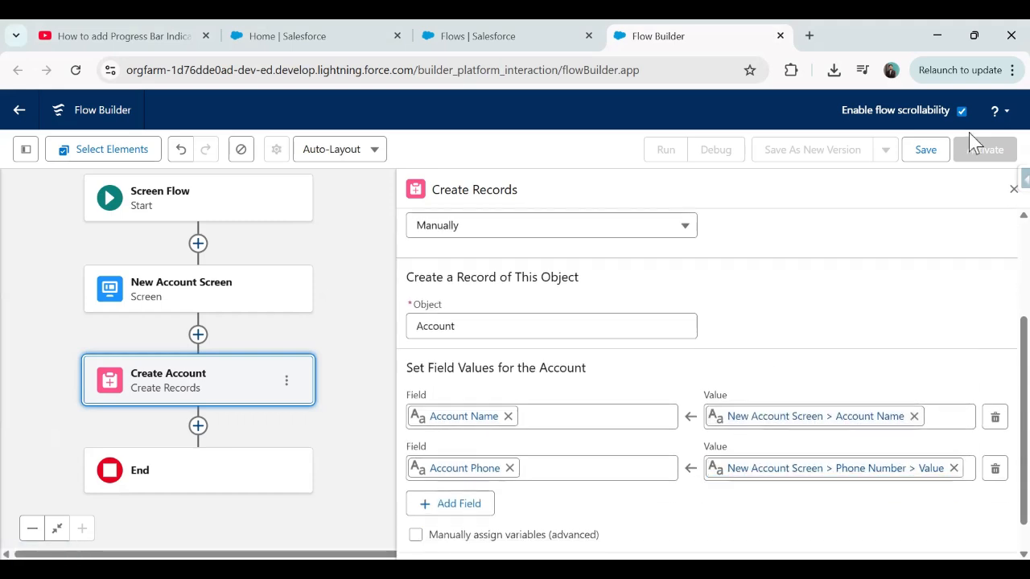
pyautogui.click(1013, 189)
# - Copy the New Account Screen element and paste it between Create Account and the flow's end
pyautogui.click(474, 399)
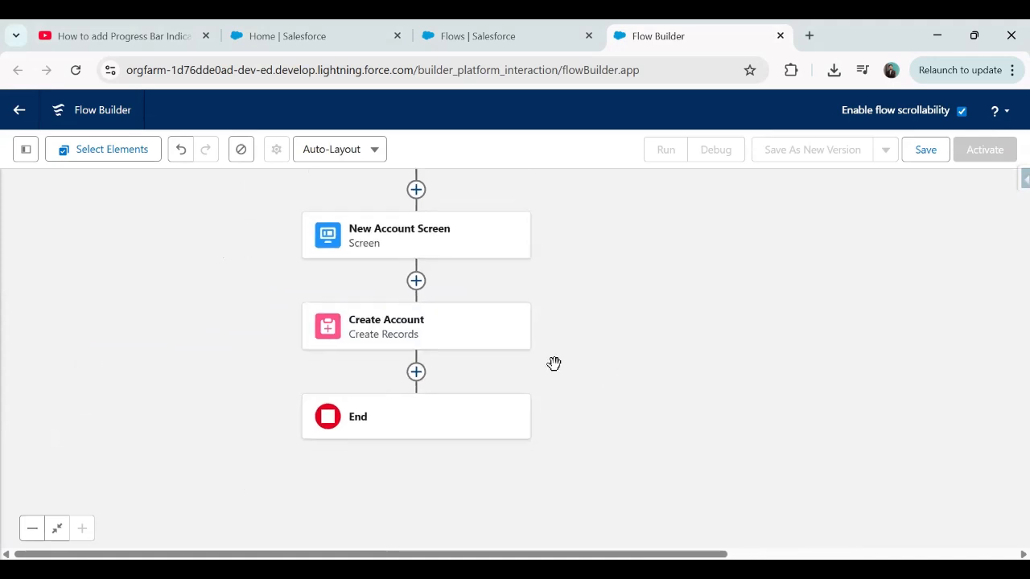
pyautogui.click(507, 238)
pyautogui.click(517, 267)
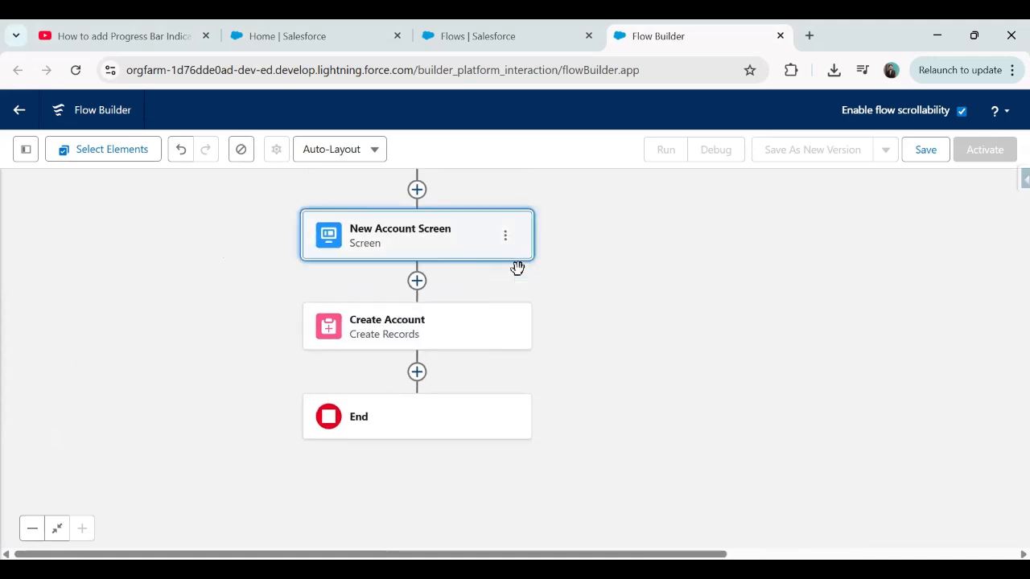
pyautogui.click(417, 372)
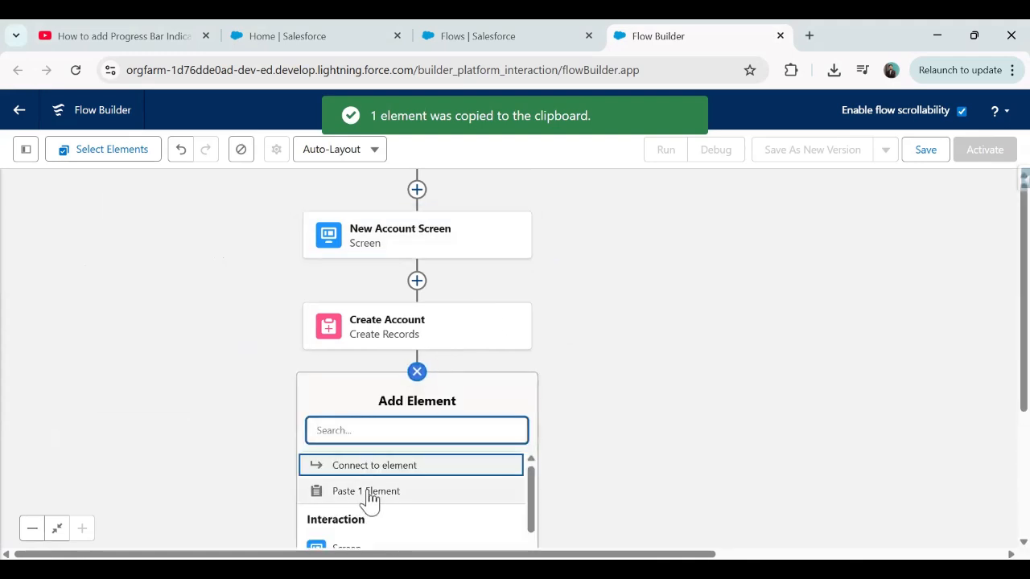
pyautogui.click(366, 490)
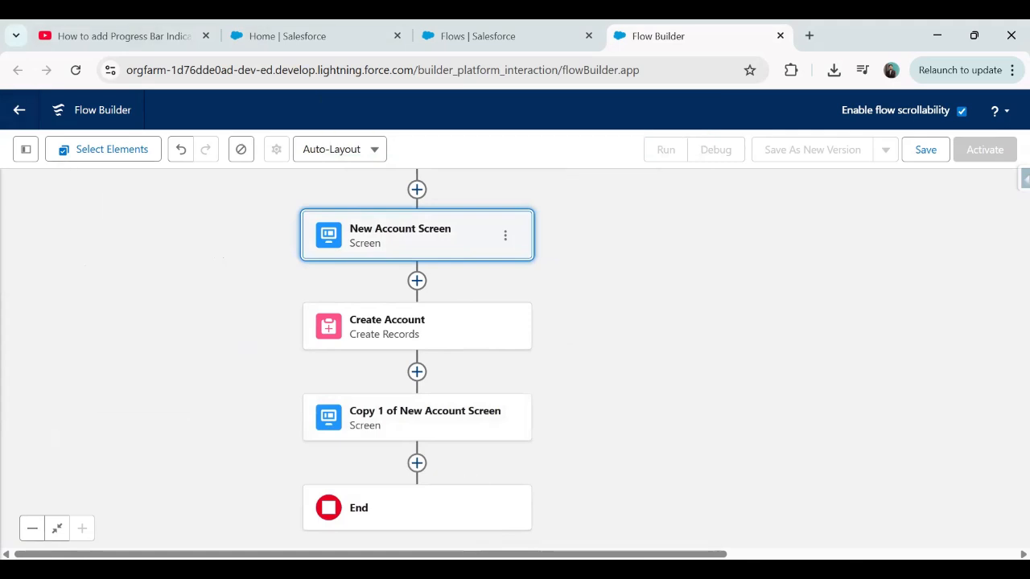
# - Rename the copied screen "New Contact Screen" with API name New_Contact_Screen
pyautogui.doubleClick(443, 420)
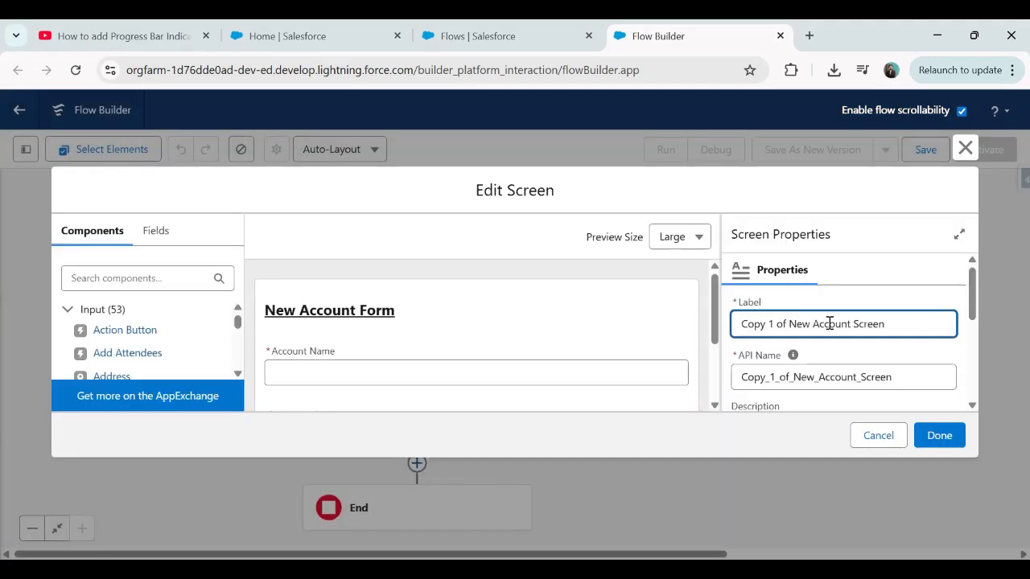
pyautogui.press('Tab')
pyautogui.press('BackSpace')
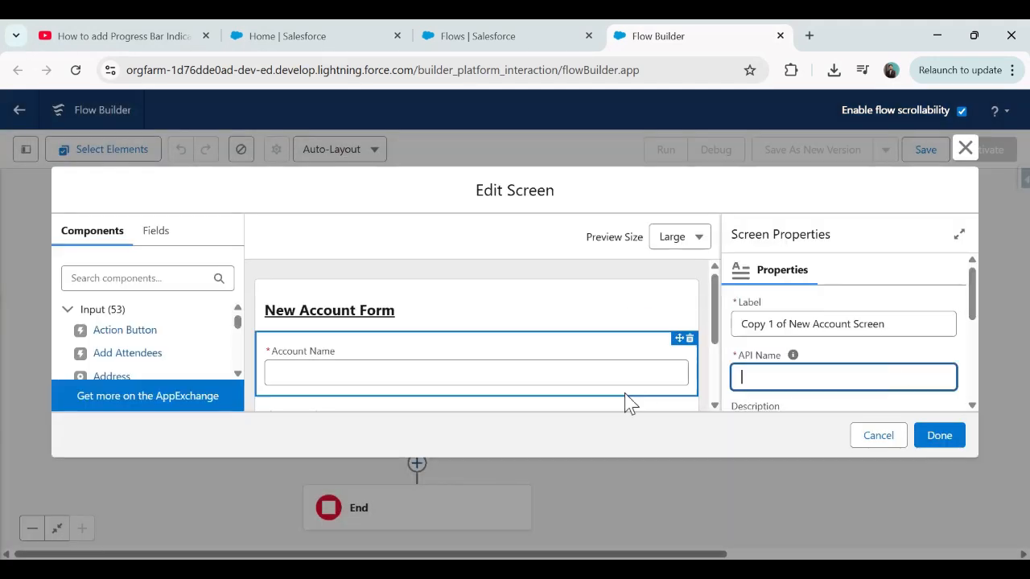
pyautogui.hotkey('shift', 'Tab')
pyautogui.press('BackSpace')
pyautogui.write('N')
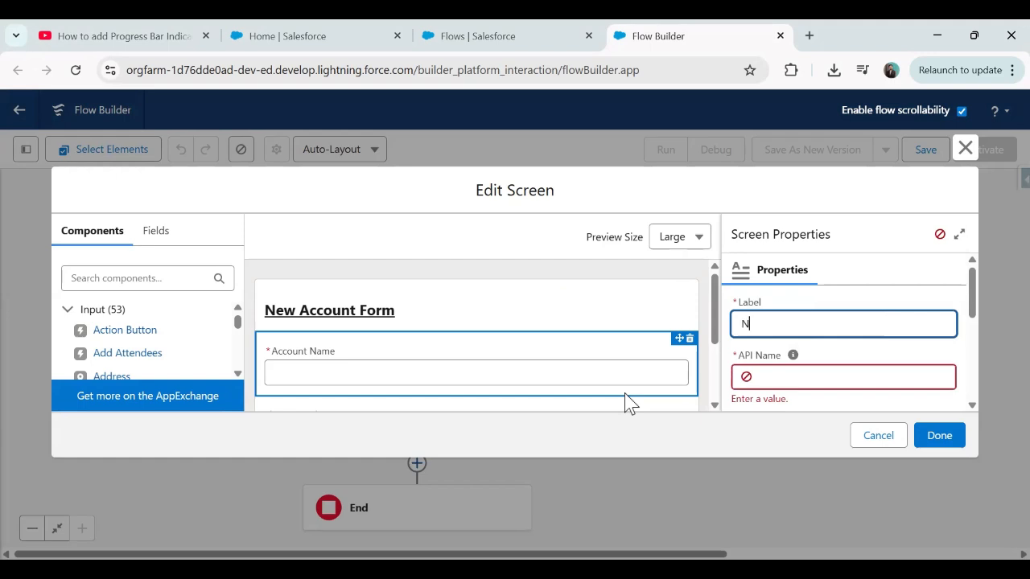
pyautogui.write('ew Contact Screen')
pyautogui.press('Tab')
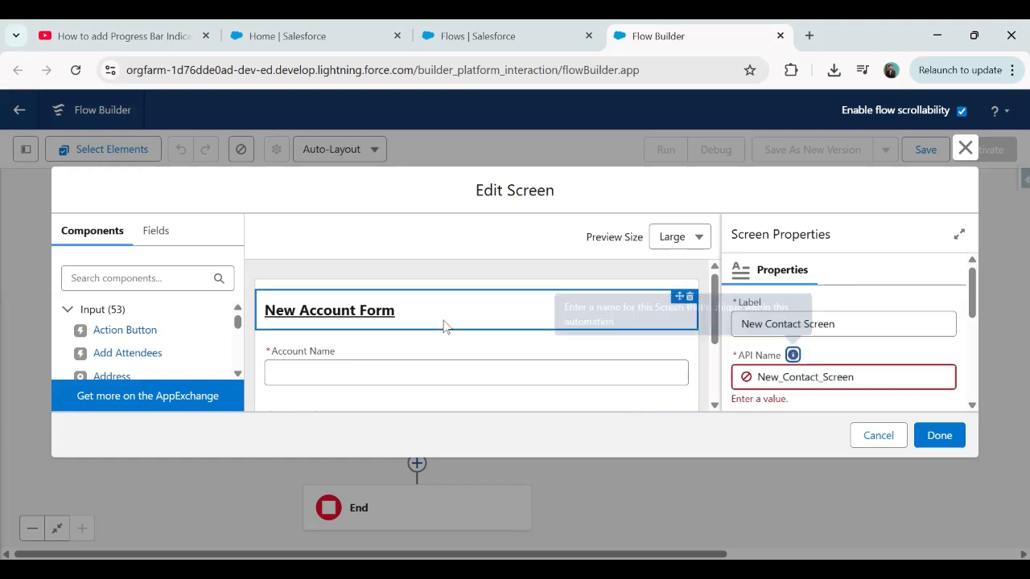
pyautogui.scroll(-1, 820, 358)
pyautogui.scroll(-2, 813, 359)
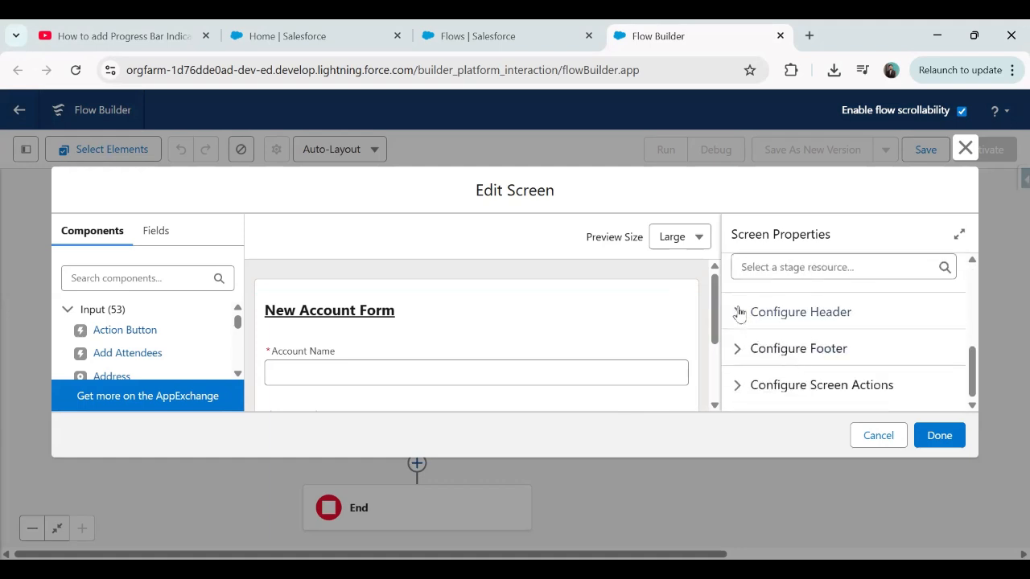
pyautogui.click(797, 312)
pyautogui.scroll(-1, 747, 321)
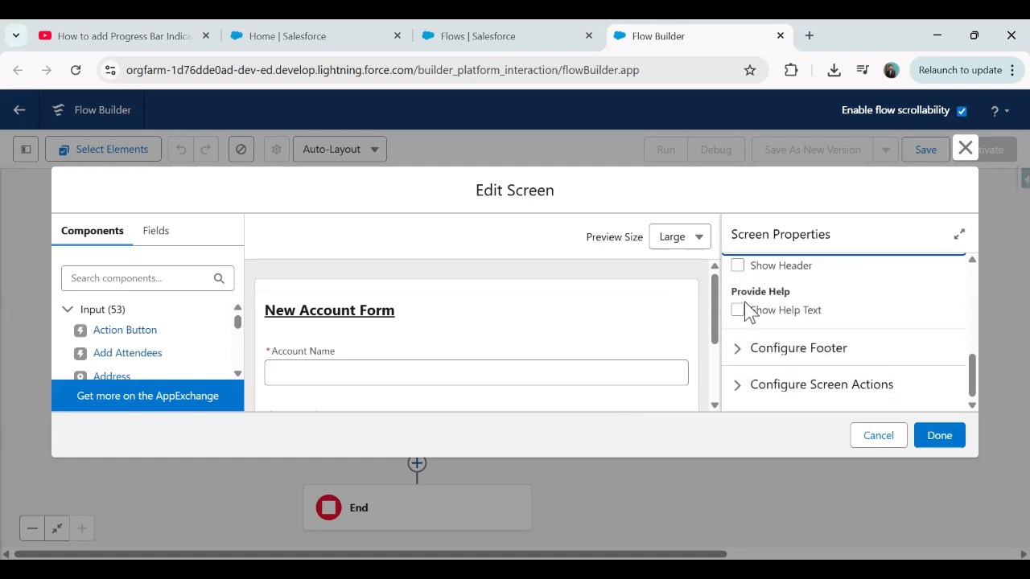
# - Change the API name of the copied screen's heading Display Text to Label2
pyautogui.click(345, 311)
pyautogui.doubleClick(817, 327)
pyautogui.write('l2')
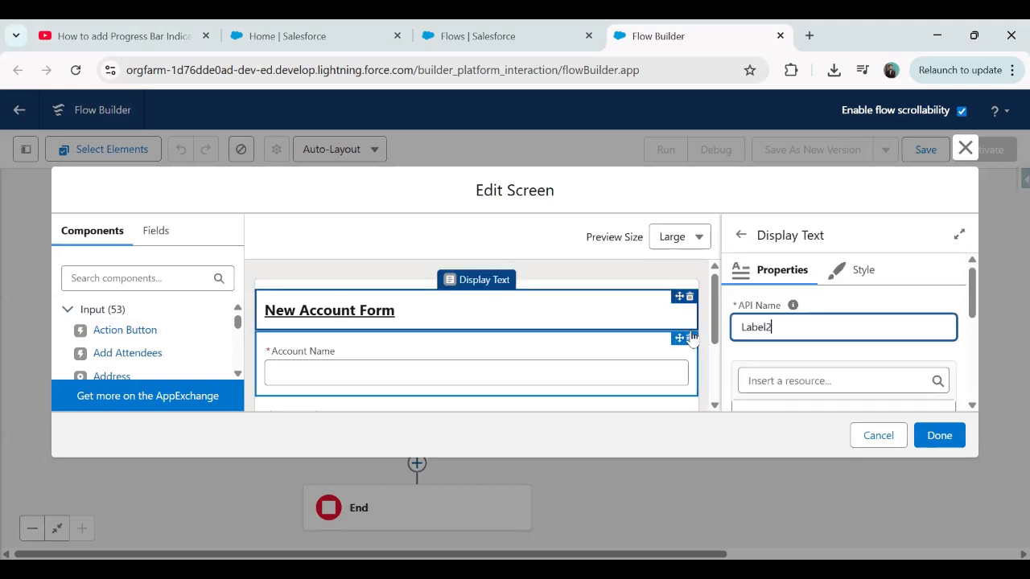
pyautogui.press('Tab')
pyautogui.scroll(-1, 716, 330)
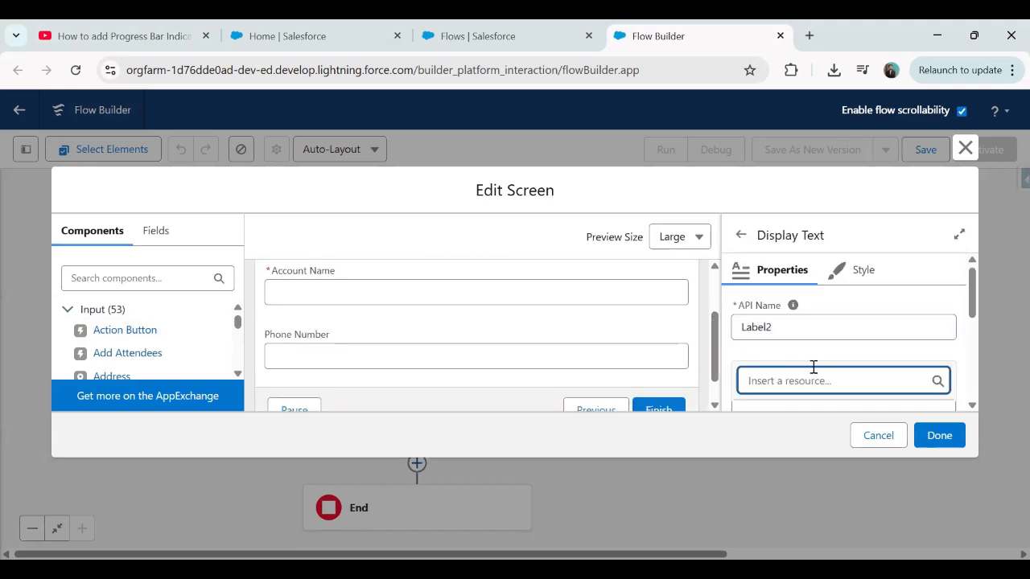
# - Change the heading text of the copied screen to "New Contact Form"
pyautogui.scroll(-2, 814, 368)
pyautogui.scroll(1, 705, 310)
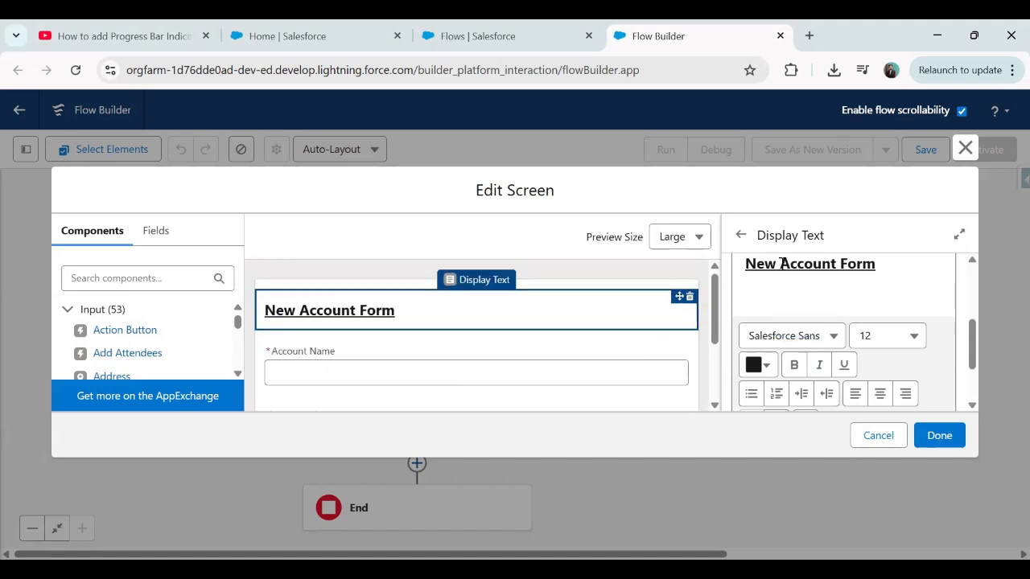
pyautogui.scroll(1, 832, 272)
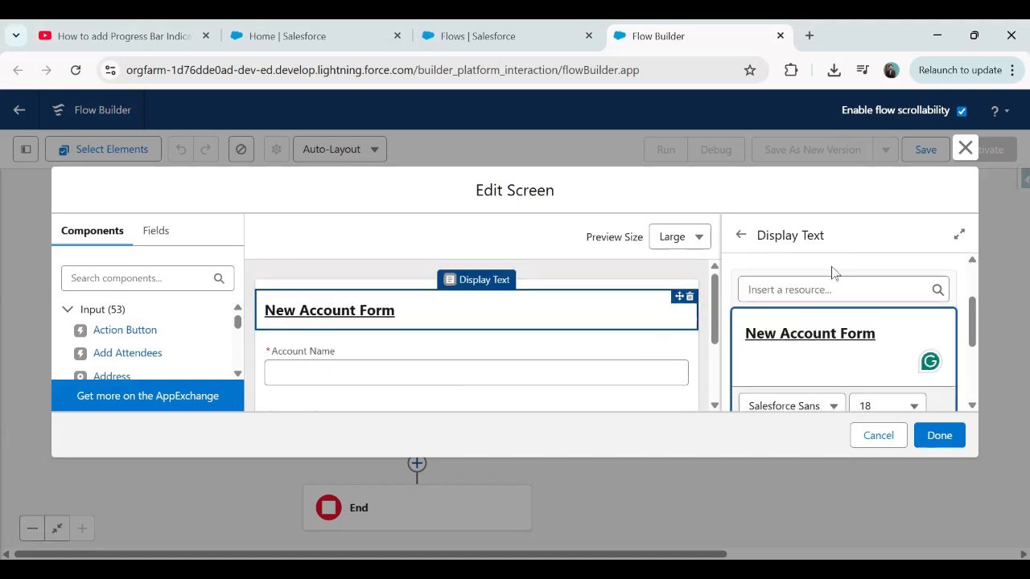
pyautogui.press('BackSpace')
pyautogui.press('Delete')
pyautogui.press('Delete')
pyautogui.press('Delete')
pyautogui.press('Delete')
pyautogui.press('Delete')
pyautogui.press('Delete')
pyautogui.press('Delete')
pyautogui.press('Delete')
pyautogui.press('Delete')
pyautogui.press('Delete')
pyautogui.press('Delete')
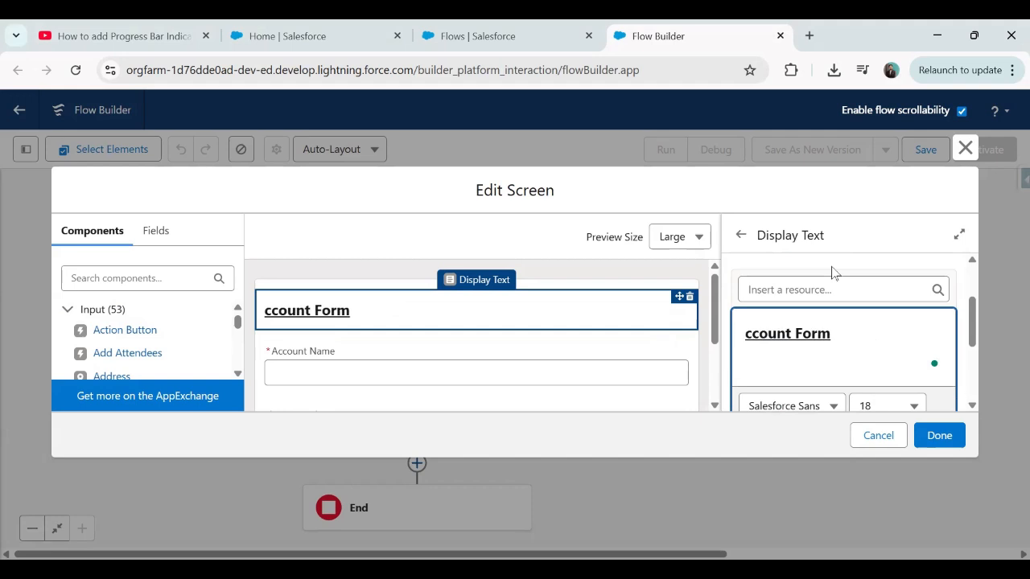
pyautogui.write('New Contact')
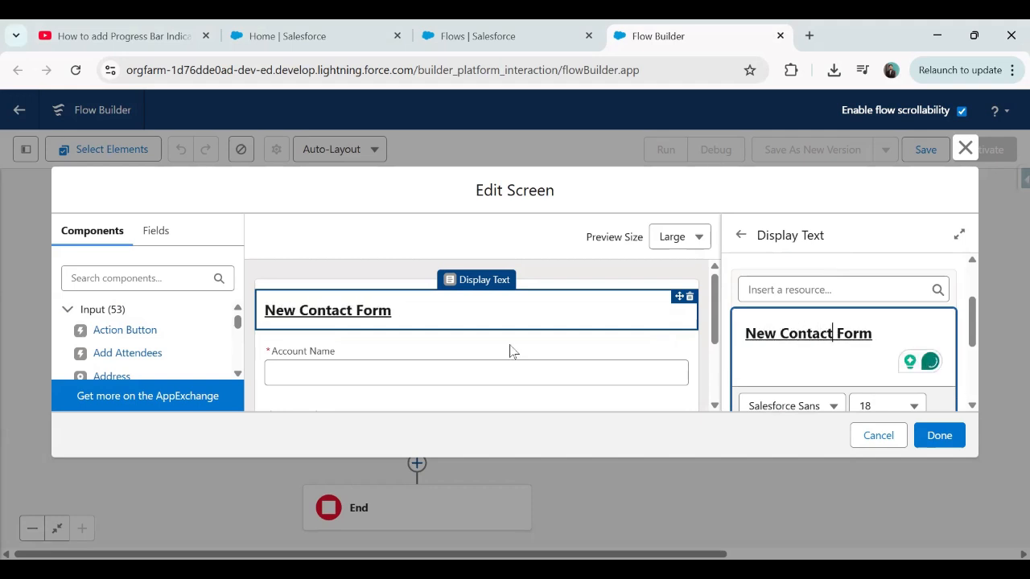
pyautogui.click(428, 351)
pyautogui.moveTo(828, 325); pyautogui.dragTo(697, 330)
pyautogui.moveTo(888, 383); pyautogui.dragTo(667, 405)
pyautogui.press('BackSpace')
pyautogui.hotkey('shift', 'Tab')
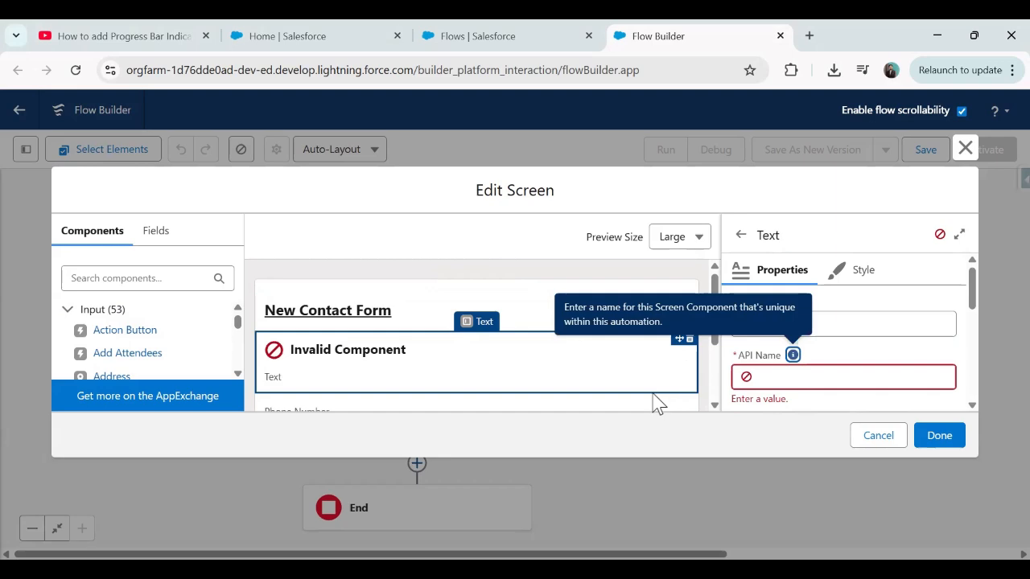
# - Delete the copied Account Name and Phone Number components from New Contact Screen
pyautogui.click(689, 338)
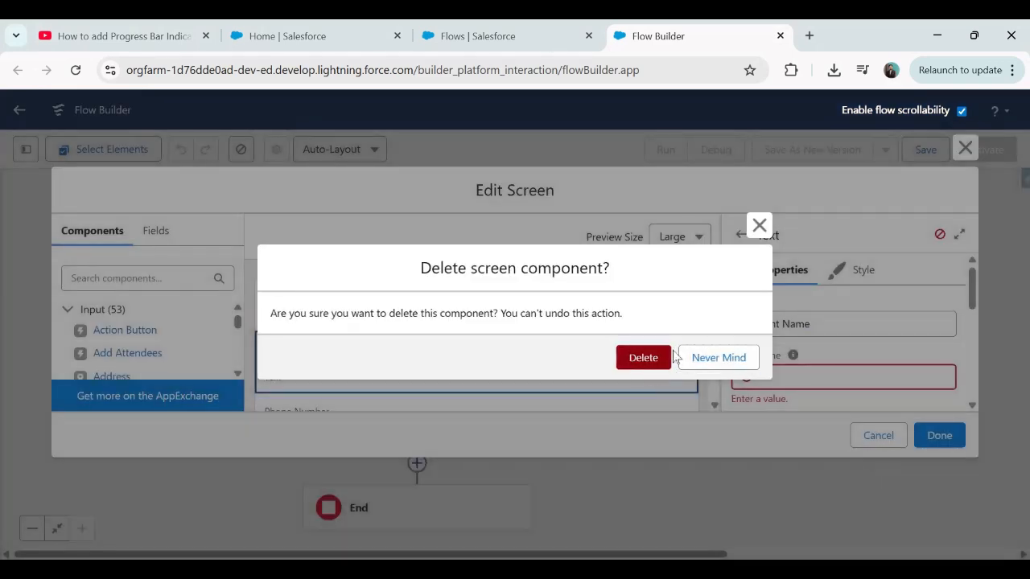
pyautogui.click(668, 357)
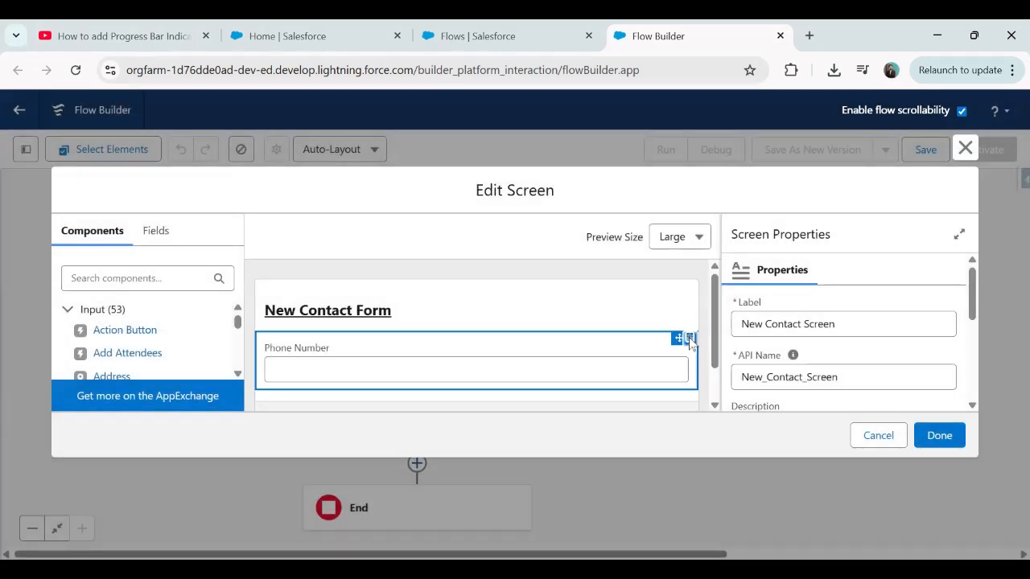
pyautogui.click(684, 339)
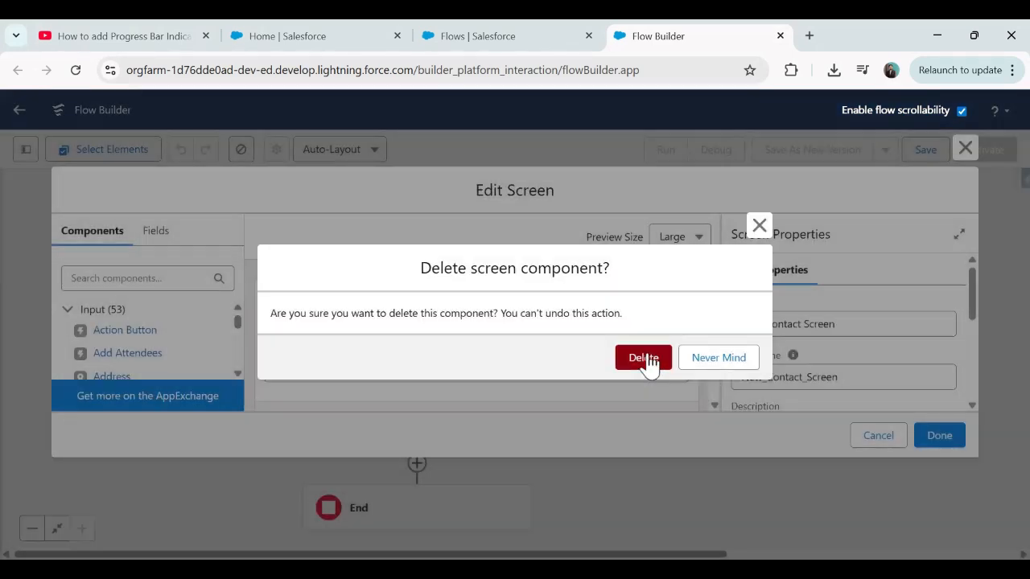
pyautogui.click(645, 359)
# - Add two Text input components and one Phone component to the screen below the heading
pyautogui.click(89, 309)
pyautogui.click(106, 279)
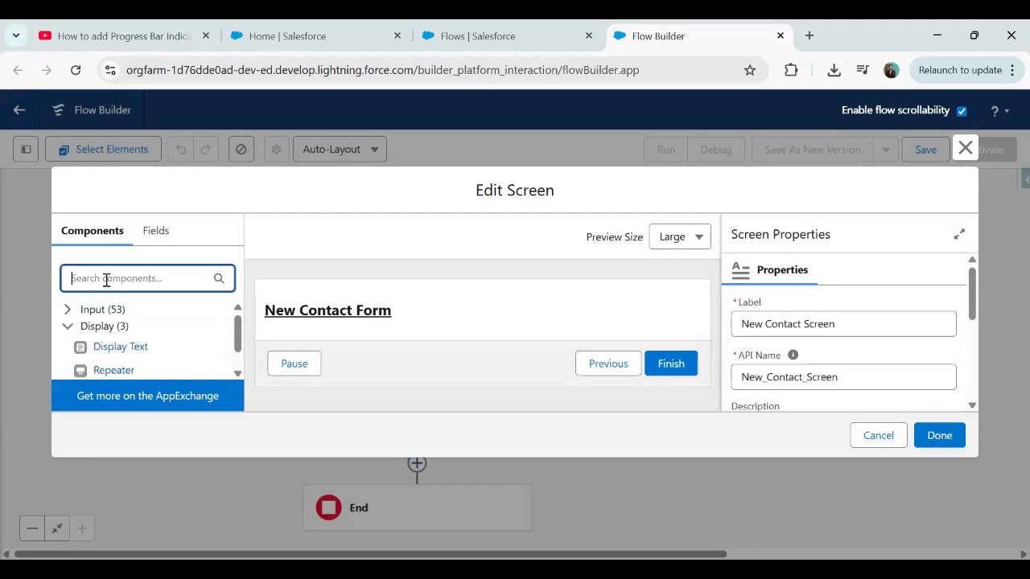
pyautogui.write('text')
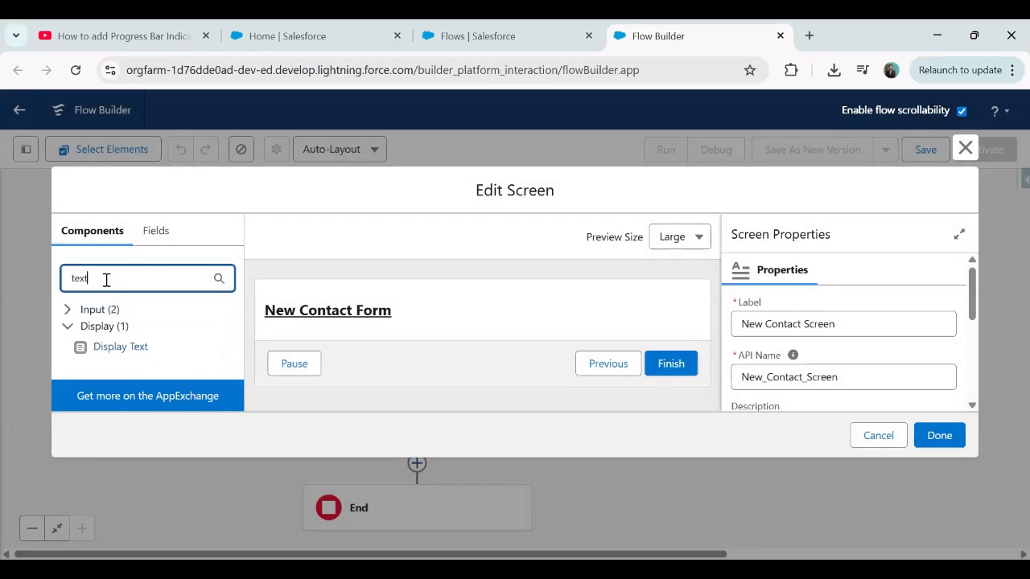
pyautogui.click(68, 310)
pyautogui.click(107, 357)
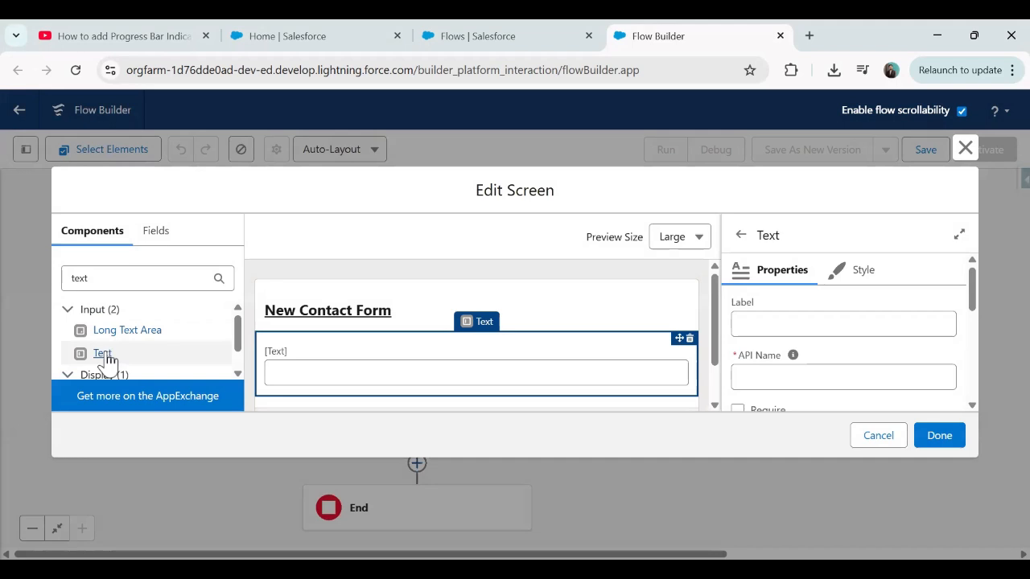
pyautogui.click(108, 356)
pyautogui.doubleClick(99, 278)
pyautogui.write('Phone')
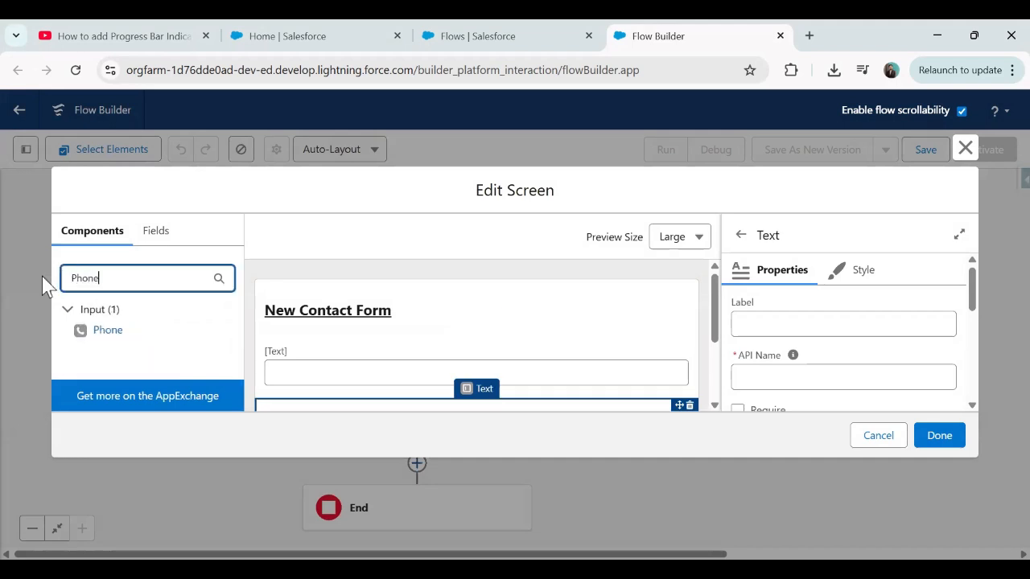
pyautogui.click(105, 330)
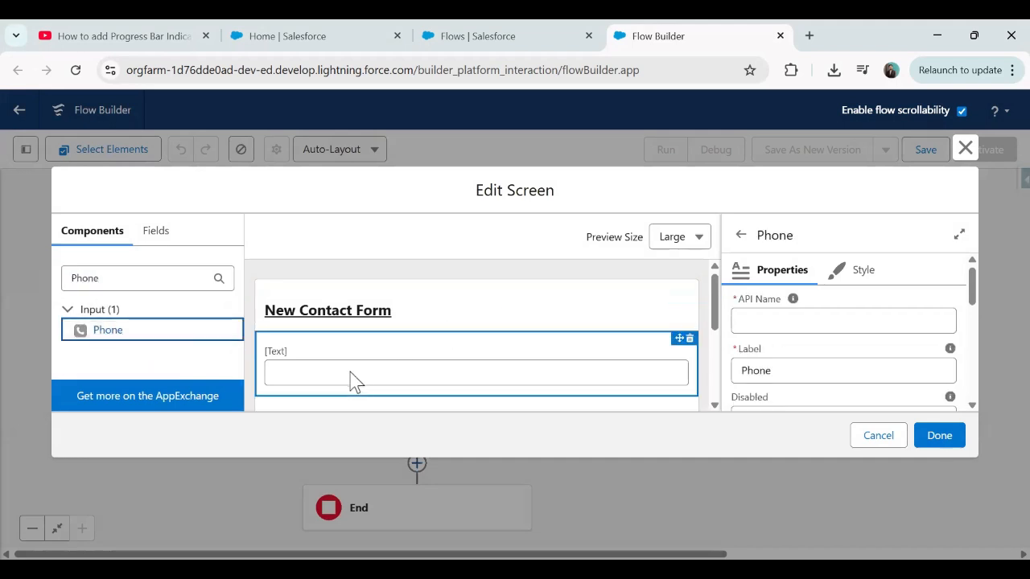
# - Label the first Text component "First Name" with API name First_Name and make it required
pyautogui.click(607, 345)
pyautogui.click(799, 325)
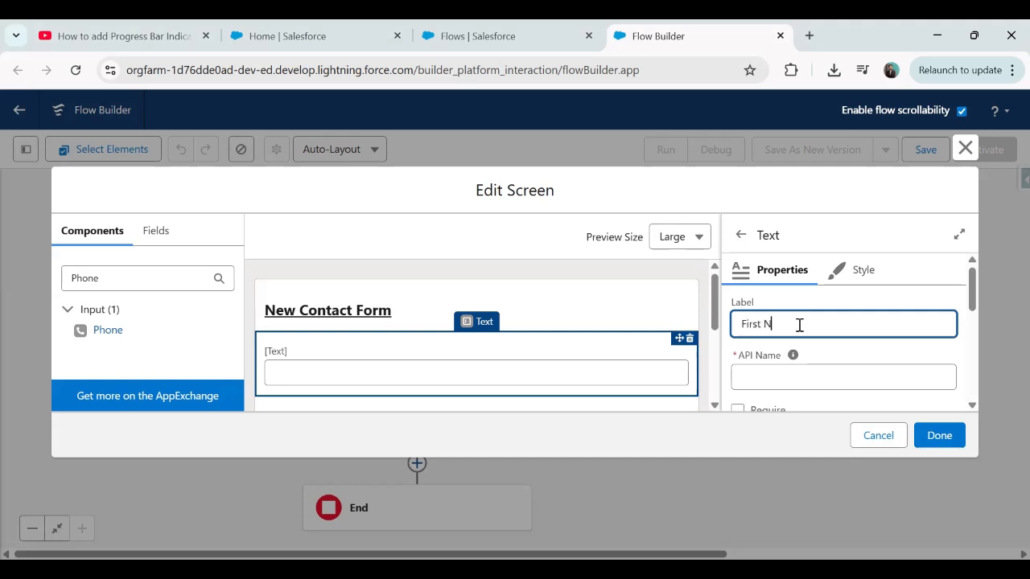
pyautogui.press('Tab')
pyautogui.click(738, 409)
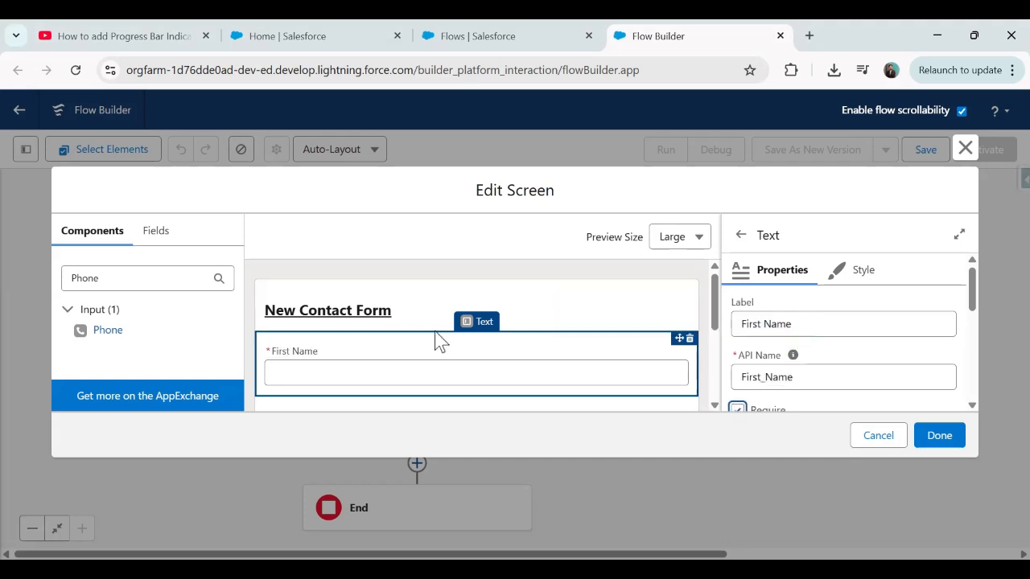
# - Label the second Text component "Last Name" with API name Last_Name and make it required
pyautogui.scroll(-1, 434, 338)
pyautogui.click(357, 360)
pyautogui.click(785, 322)
pyautogui.write('L')
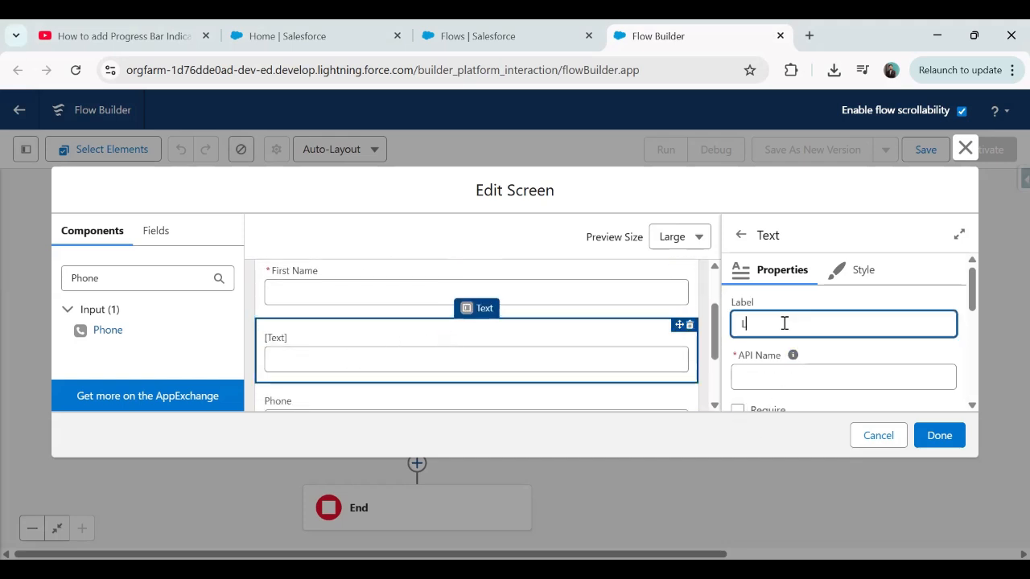
pyautogui.write('ast Name')
pyautogui.press('Tab')
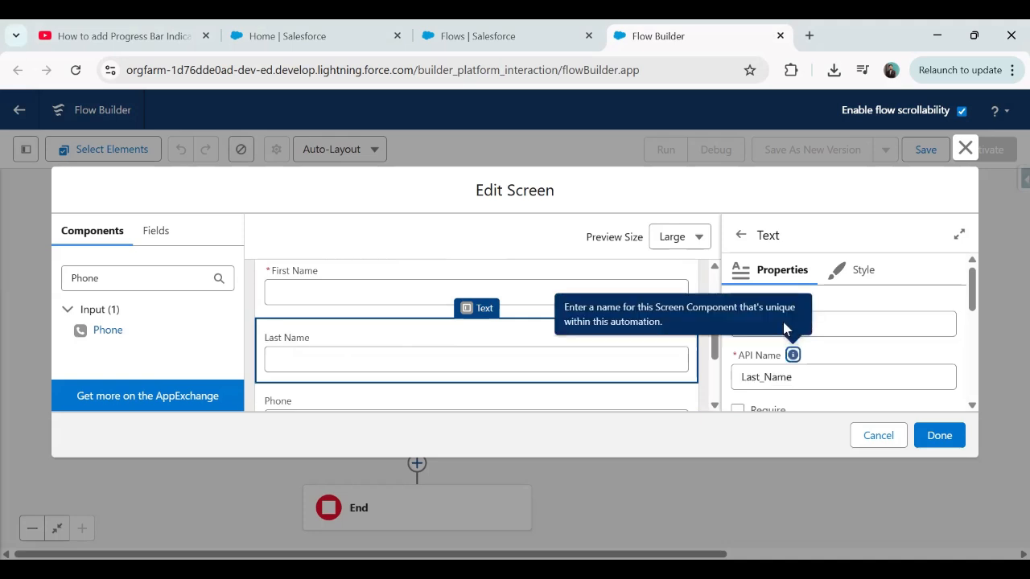
pyautogui.click(737, 408)
# - Set the new Phone component's value to the PhoneNumber value output, {!PhoneNumber.value}
pyautogui.scroll(-1, 538, 372)
pyautogui.scroll(-1, 538, 372)
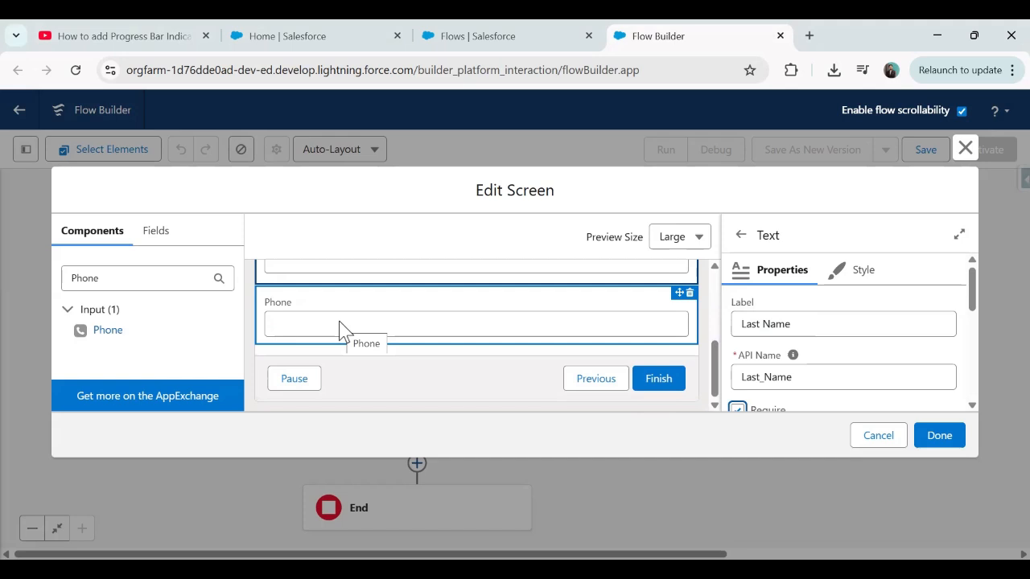
pyautogui.click(340, 330)
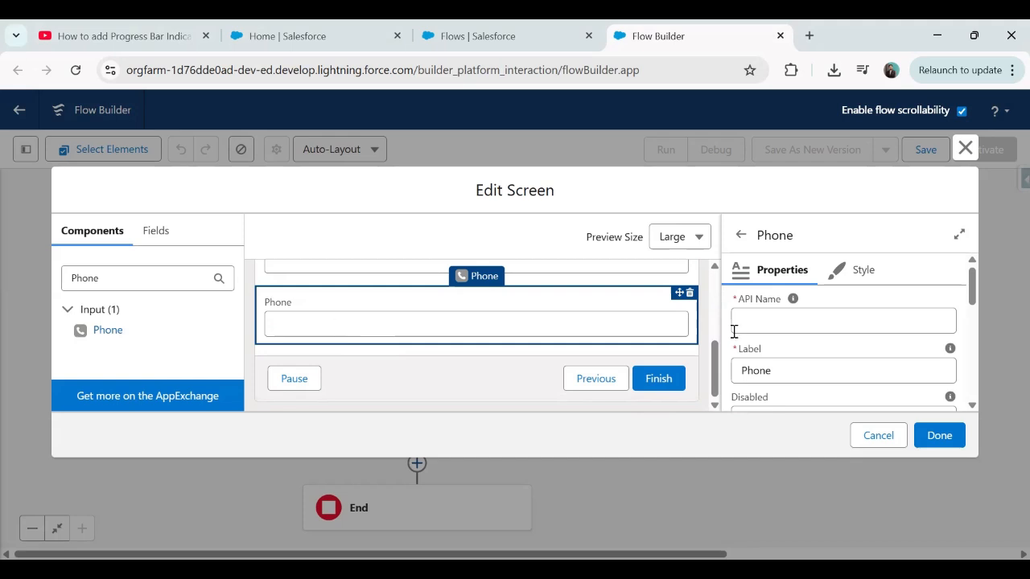
pyautogui.scroll(-10, 733, 332)
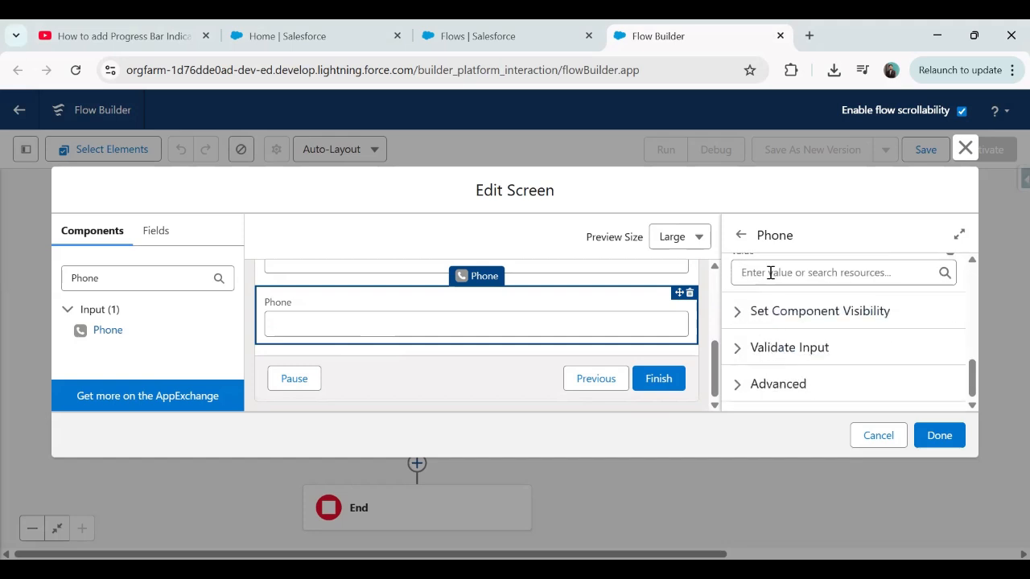
pyautogui.click(770, 273)
pyautogui.scroll(-3, 813, 395)
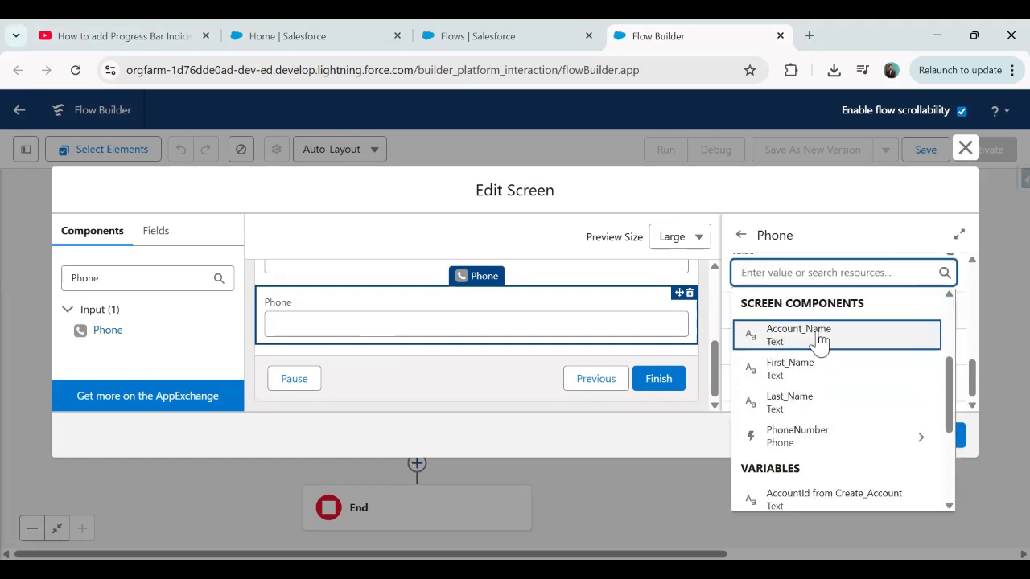
pyautogui.click(820, 441)
pyautogui.click(793, 487)
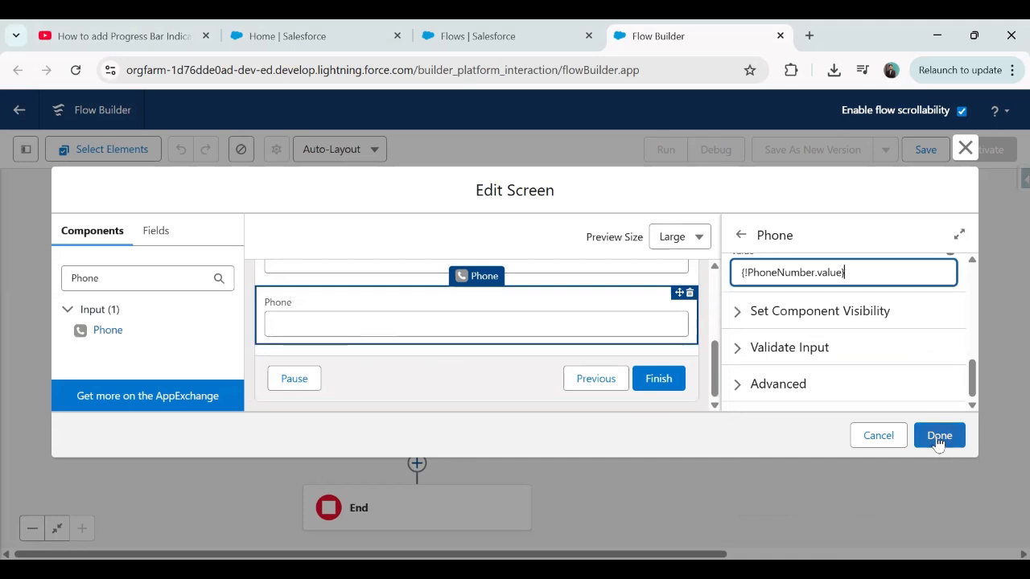
pyautogui.click(735, 314)
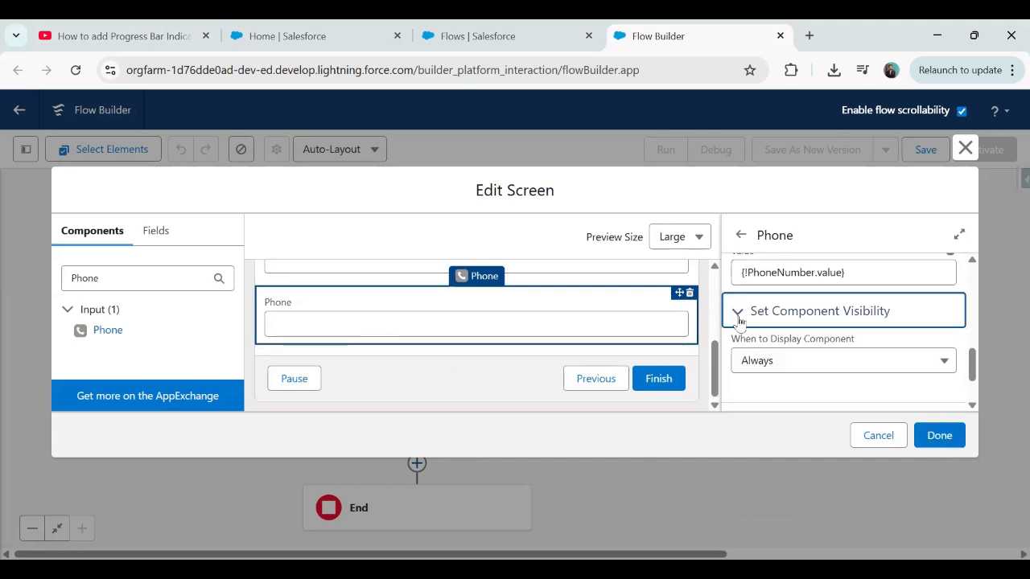
pyautogui.click(737, 318)
# - Configure the New Contact Screen footer to hide the Previous and Pause buttons
pyautogui.click(395, 391)
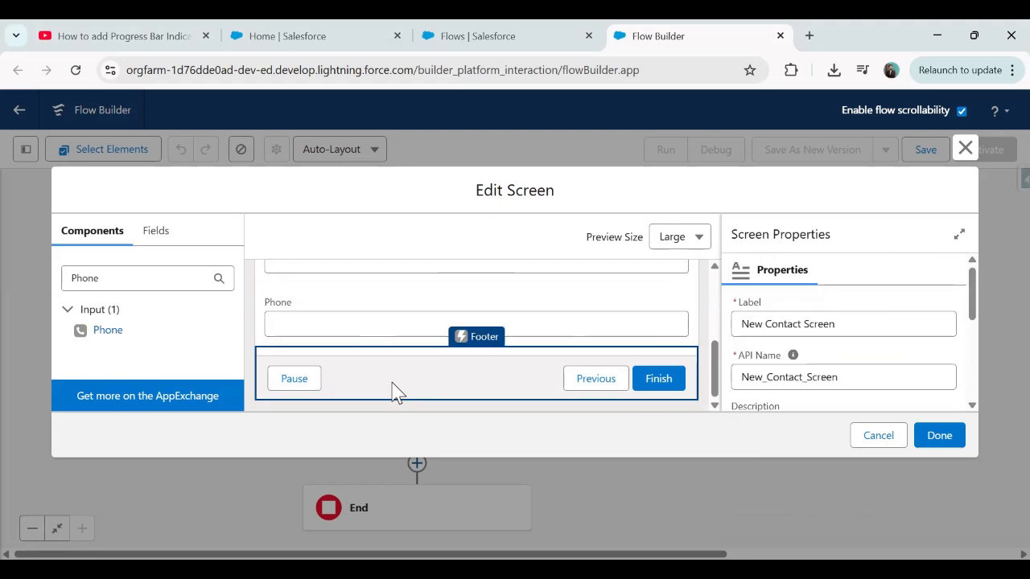
pyautogui.scroll(-3, 824, 319)
pyautogui.scroll(-2, 823, 319)
pyautogui.click(738, 351)
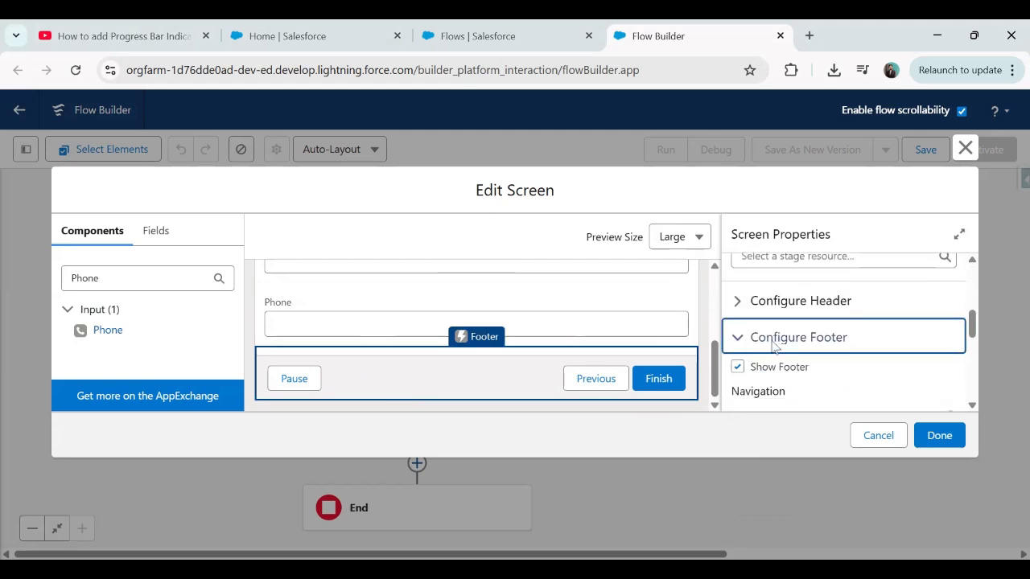
pyautogui.scroll(-4, 757, 342)
pyautogui.click(738, 316)
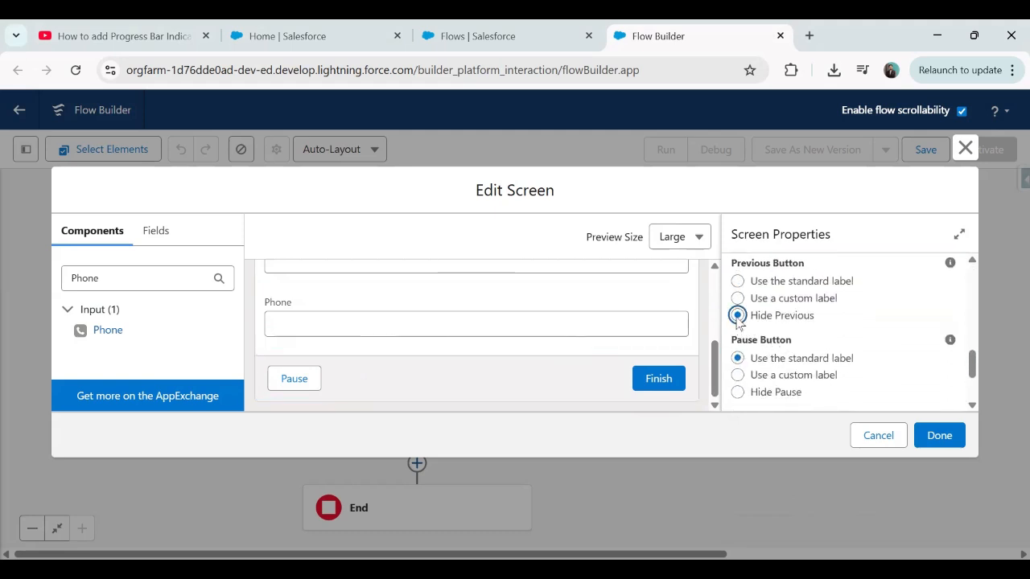
pyautogui.click(738, 392)
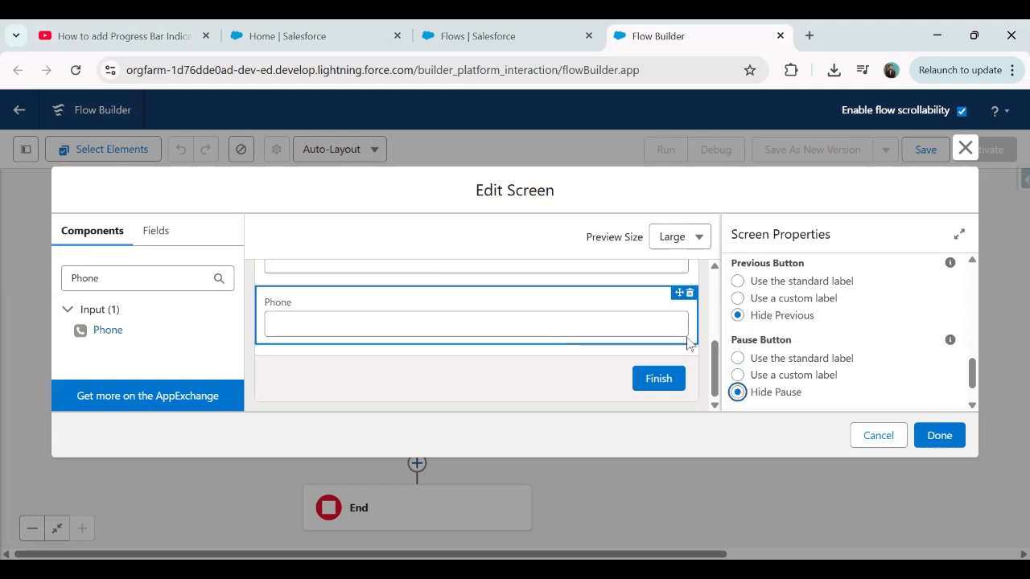
# - Give the Next or Finish button the custom label "Save Contact" and try to finish editing the screen
pyautogui.scroll(1, 765, 354)
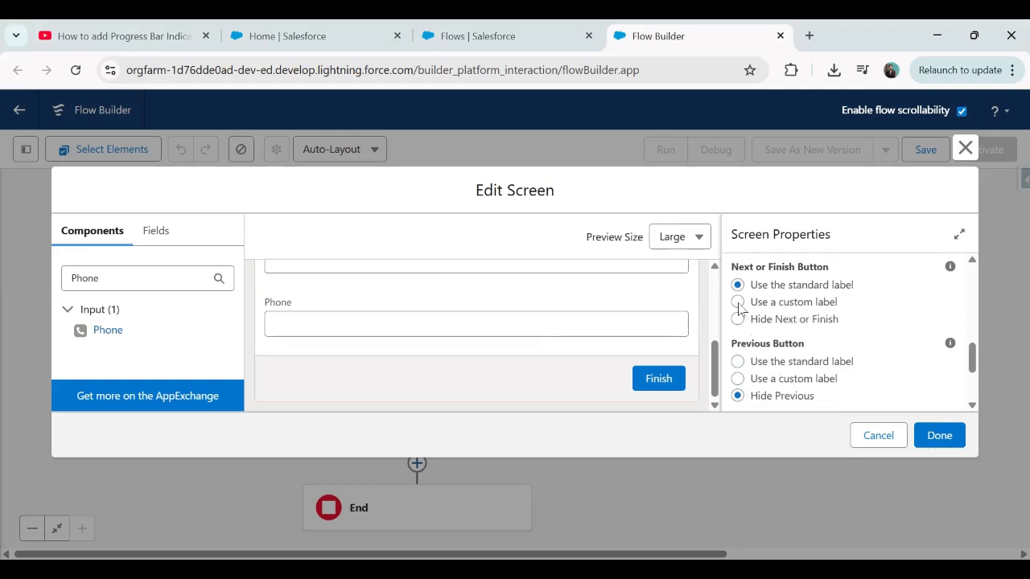
pyautogui.click(738, 302)
pyautogui.click(793, 362)
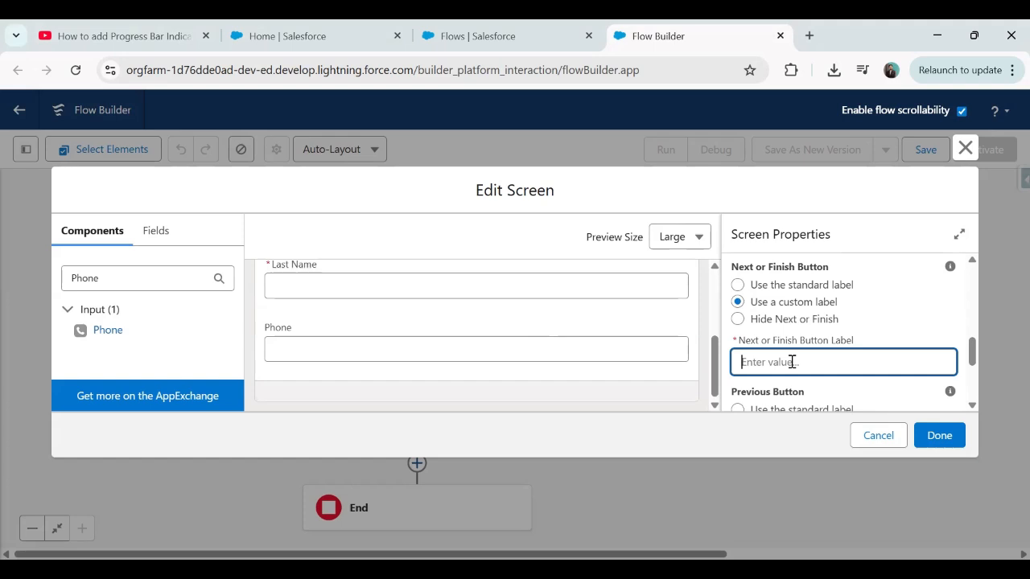
pyautogui.write('Save Contact')
pyautogui.scroll(-1, 793, 362)
pyautogui.click(935, 436)
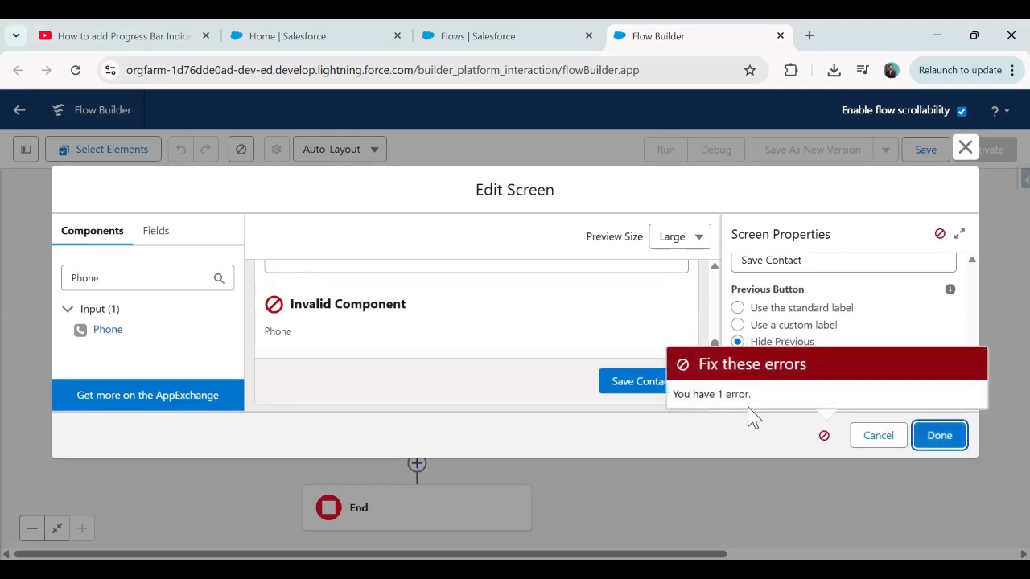
# - Give the invalid Phone component on the New Contact Screen the API name PhoneNumber and the label "Phone Number"
pyautogui.scroll(3, 395, 378)
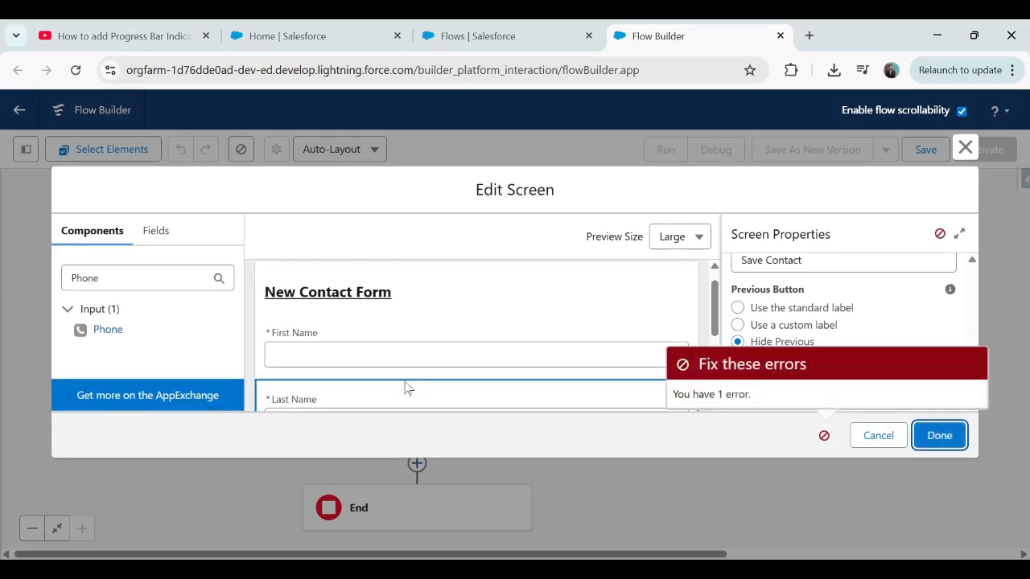
pyautogui.scroll(-2, 402, 389)
pyautogui.click(391, 394)
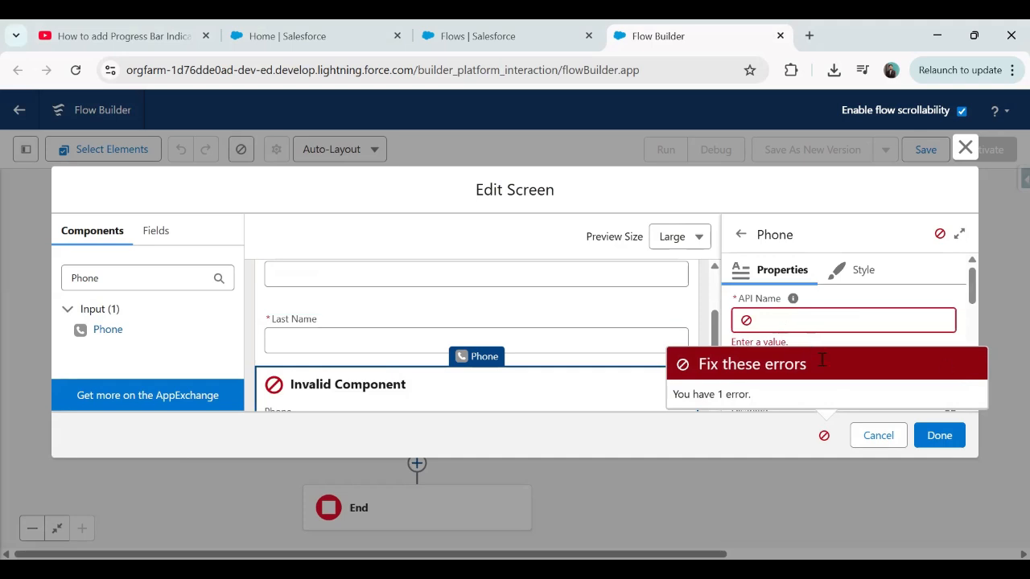
pyautogui.click(797, 322)
pyautogui.click(690, 436)
pyautogui.click(788, 325)
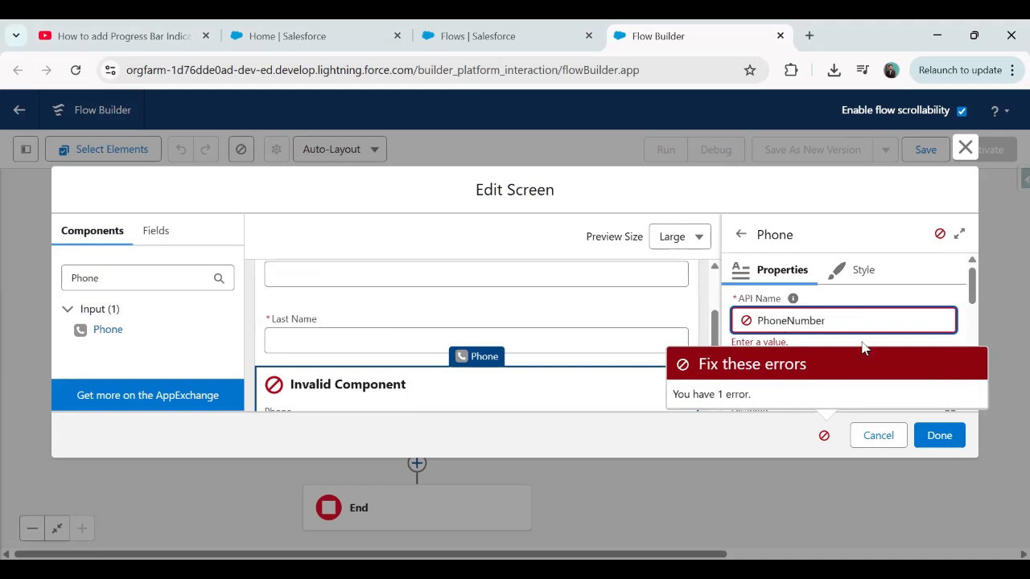
pyautogui.click(843, 362)
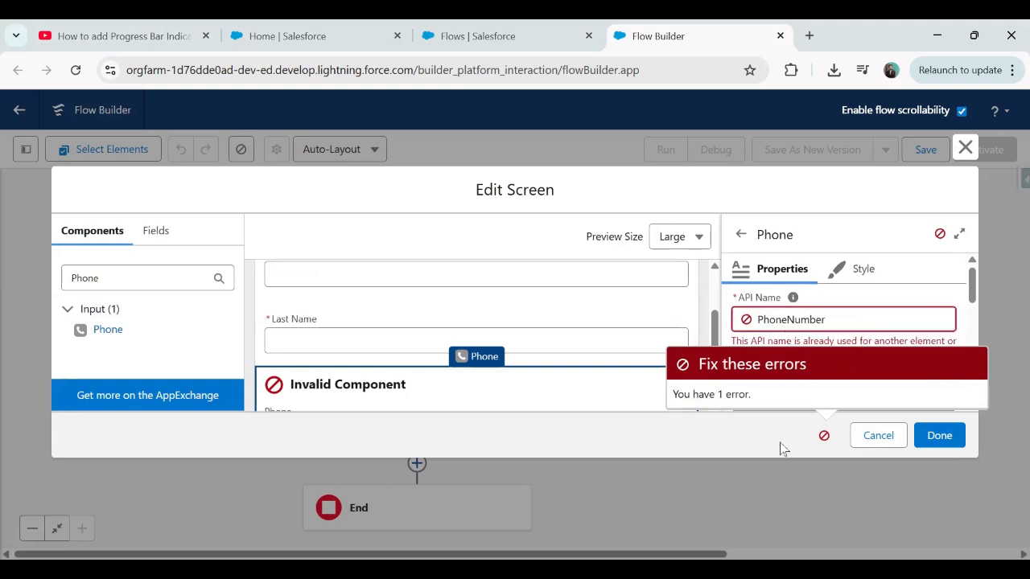
pyautogui.click(822, 435)
pyautogui.click(813, 394)
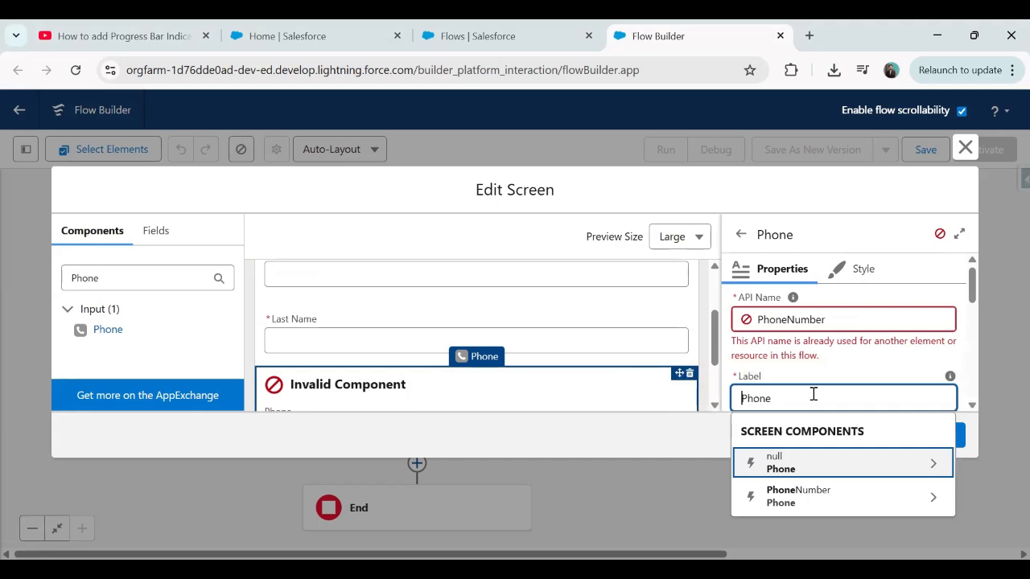
pyautogui.write('Number')
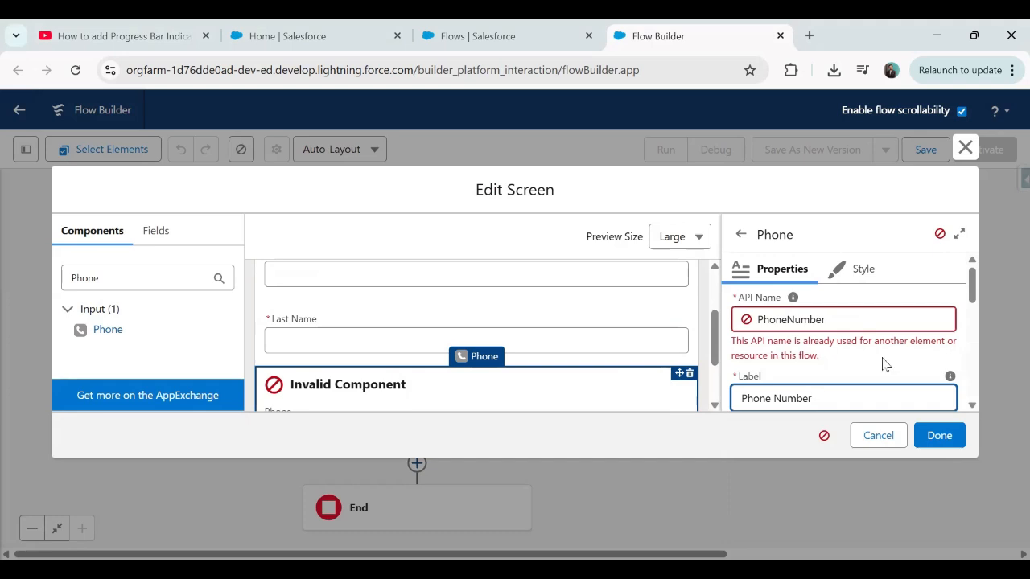
# - Change the Phone component's API name to ContactPhoneNumber and finish editing the New Contact Screen
pyautogui.click(758, 319)
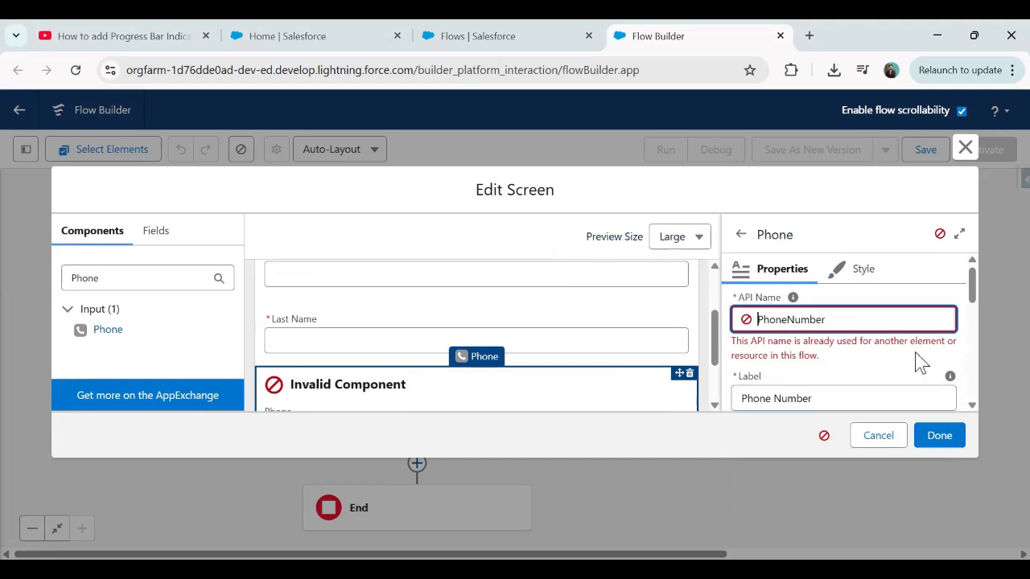
pyautogui.write('Conatct')
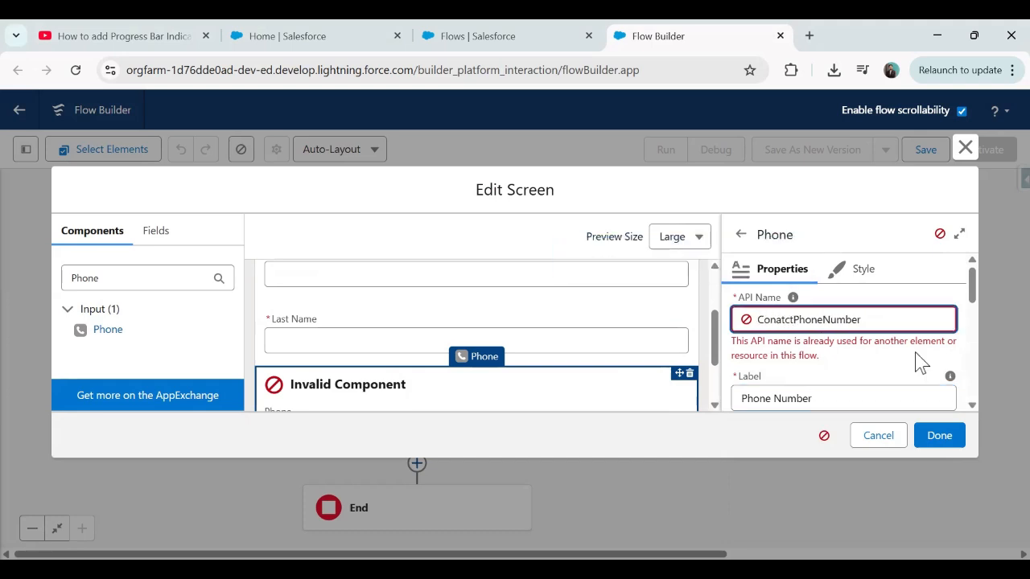
pyautogui.press('BackSpace')
pyautogui.press('BackSpace')
pyautogui.press('BackSpace')
pyautogui.press('BackSpace')
pyautogui.write('tact')
pyautogui.press('Tab')
pyautogui.click(943, 432)
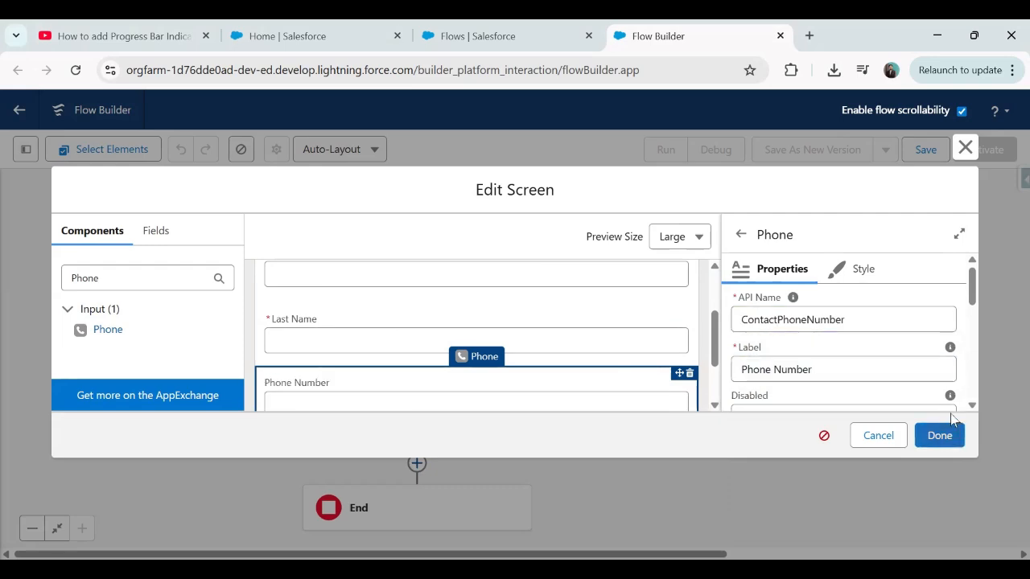
# - Open the New Account Screen for editing and configure its footer to hide the Pause and Previous buttons
pyautogui.click(459, 234)
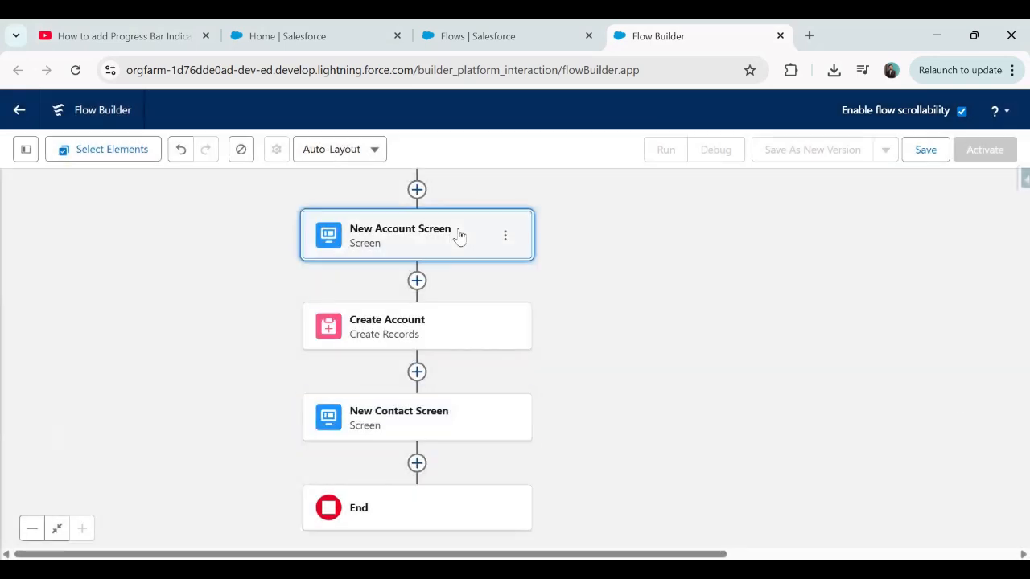
pyautogui.doubleClick(458, 235)
pyautogui.scroll(-5, 478, 341)
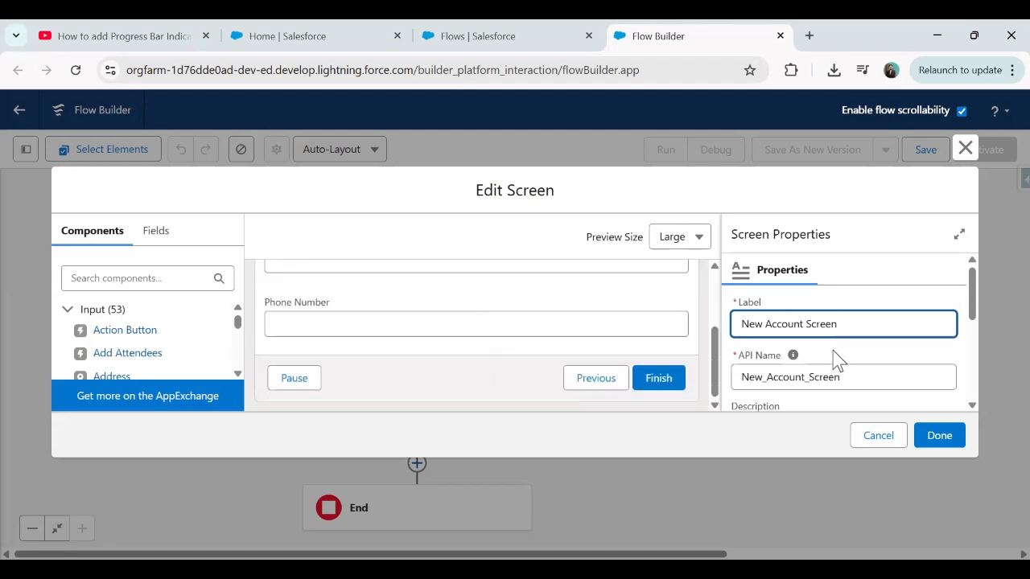
pyautogui.scroll(-5, 837, 360)
pyautogui.scroll(-2, 892, 368)
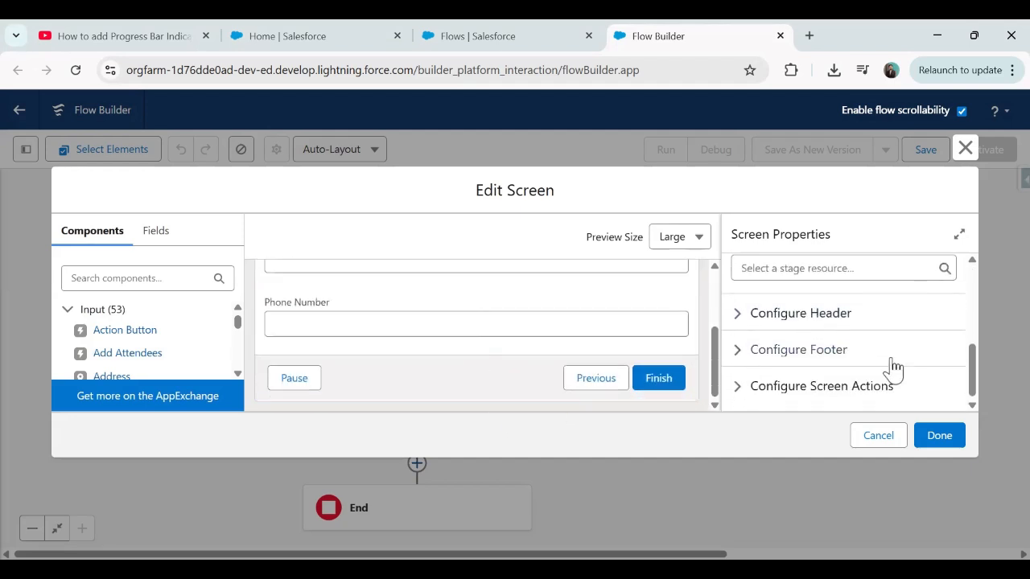
pyautogui.click(742, 360)
pyautogui.scroll(-3, 801, 349)
pyautogui.click(738, 393)
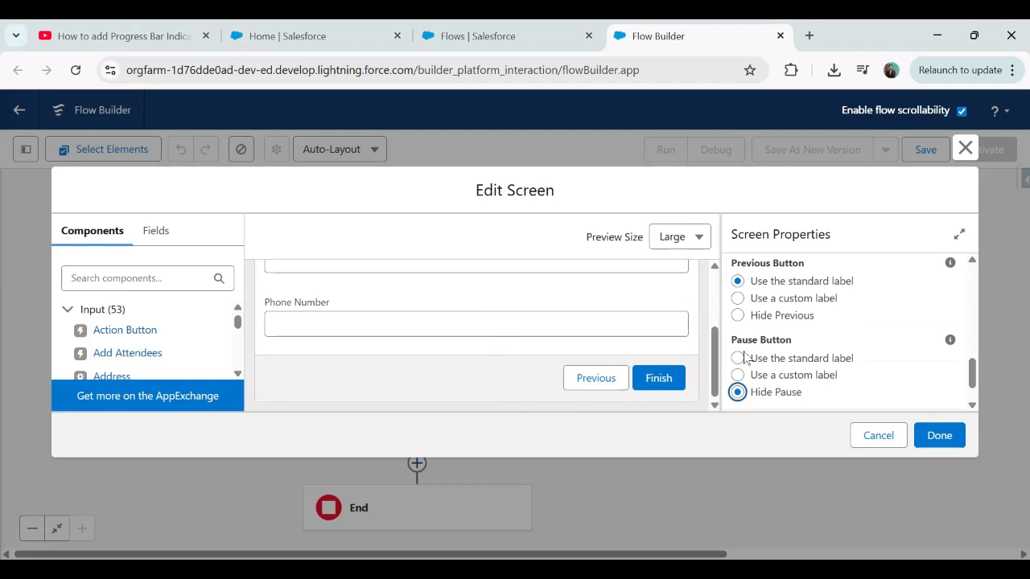
pyautogui.click(737, 316)
# - Give the New Account Screen's Next or Finish button the custom label "SAve" and finish editing the screen
pyautogui.scroll(3, 777, 366)
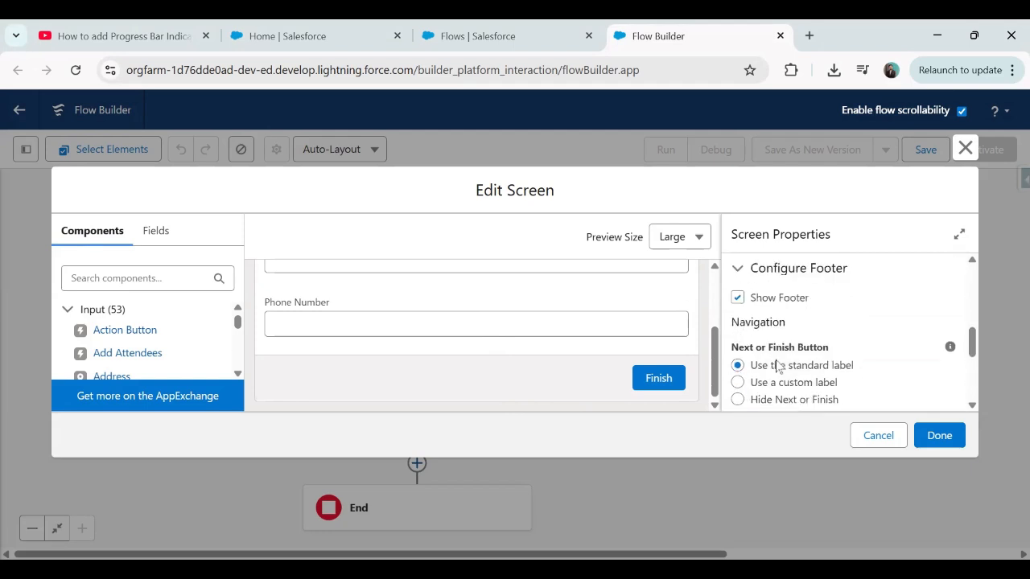
pyautogui.click(738, 383)
pyautogui.scroll(-1, 793, 349)
pyautogui.click(774, 364)
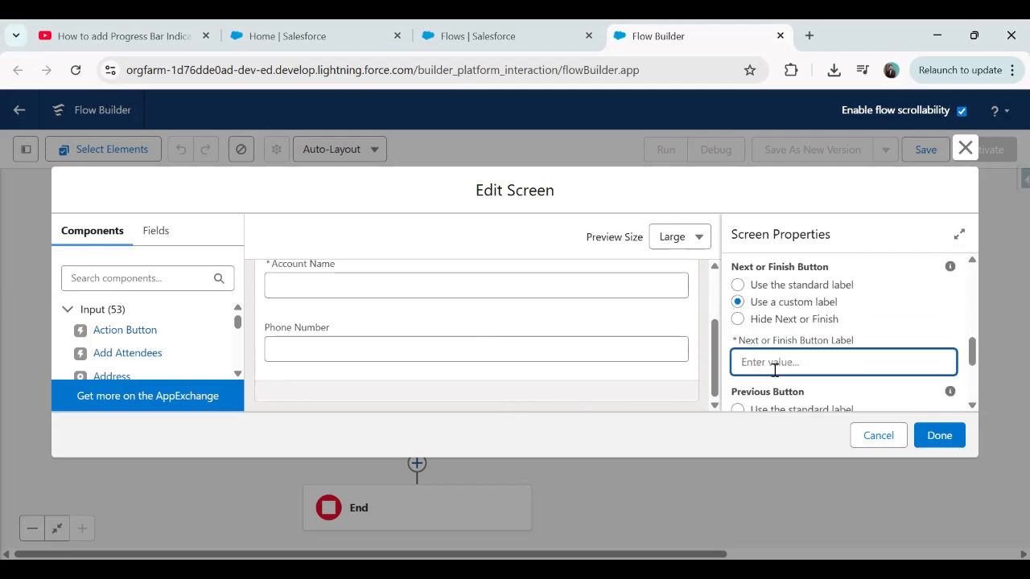
pyautogui.write('Create')
pyautogui.press('BackSpace')
pyautogui.press('BackSpace')
pyautogui.press('BackSpace')
pyautogui.press('BackSpace')
pyautogui.press('BackSpace')
pyautogui.press('BackSpace')
pyautogui.write('SAve')
pyautogui.click(938, 436)
# - Add a Create Records element after the New Contact Screen and label it "Create Contact Record"
pyautogui.scroll(-3, 483, 322)
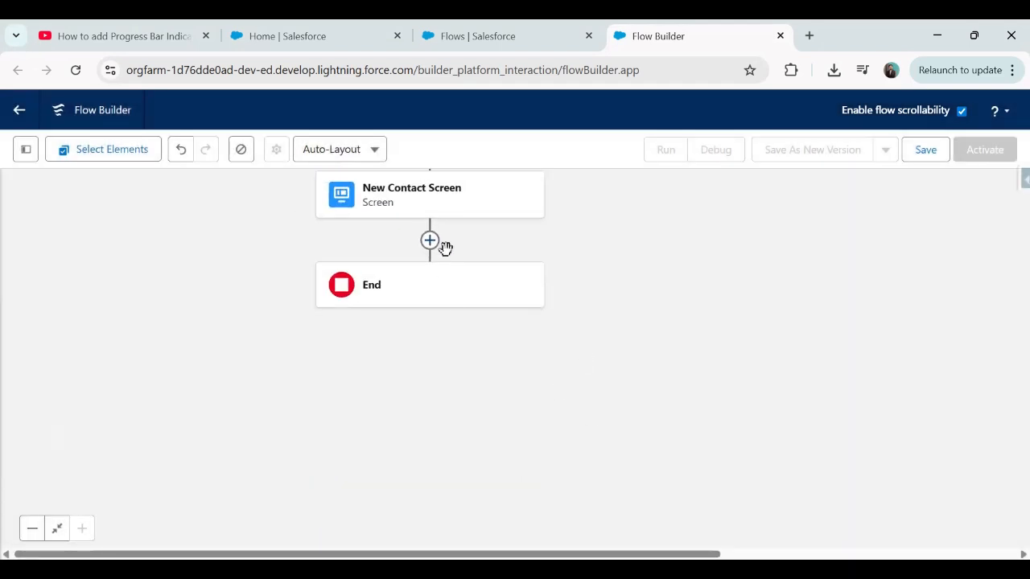
pyautogui.scroll(3, 561, 322)
pyautogui.click(448, 358)
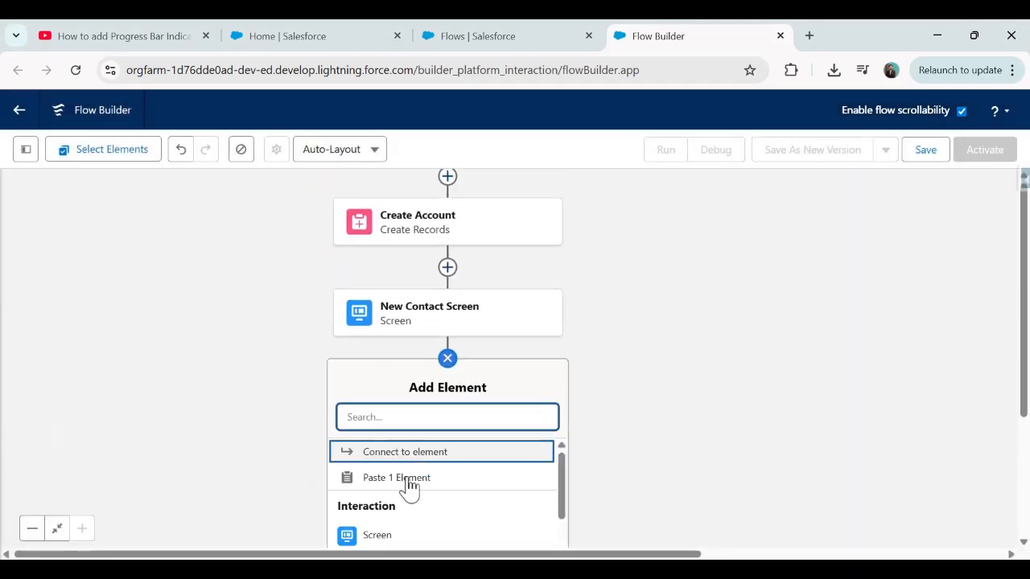
pyautogui.write('create')
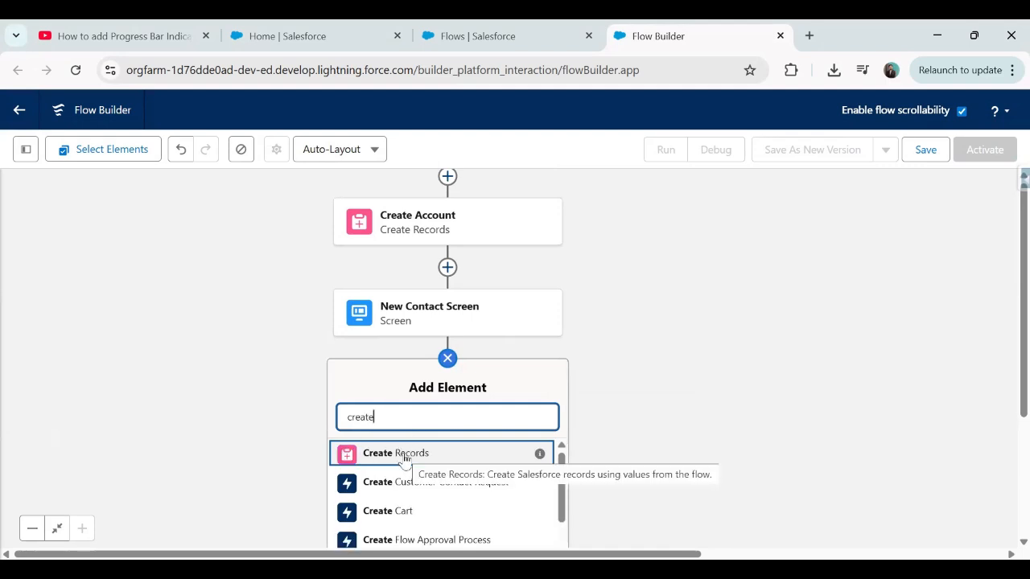
pyautogui.click(404, 455)
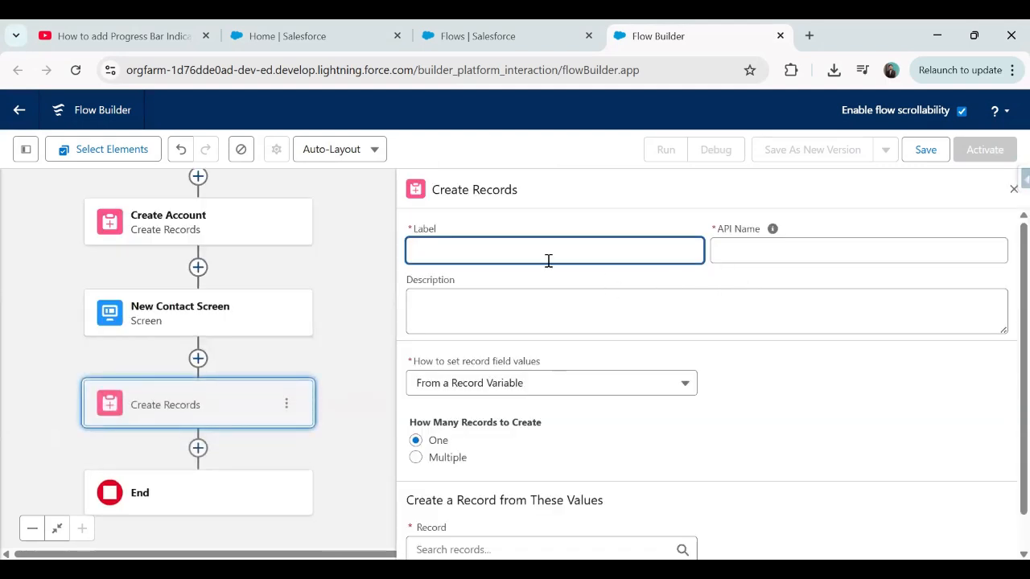
pyautogui.write('Create Contact Recor')
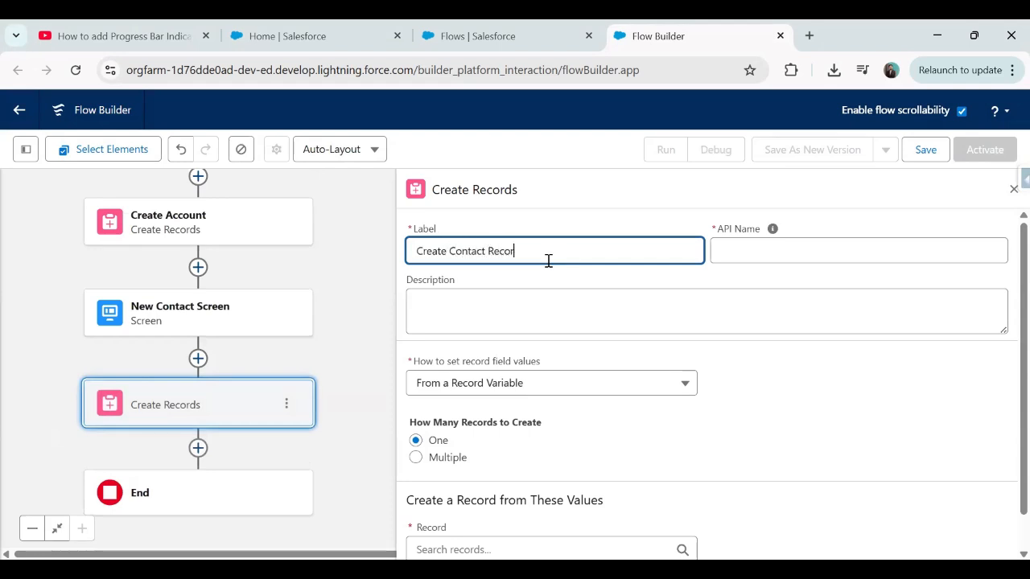
pyautogui.write('d')
# - Set the new element's record field values to be configured manually and choose Contact as the object
pyautogui.click(485, 385)
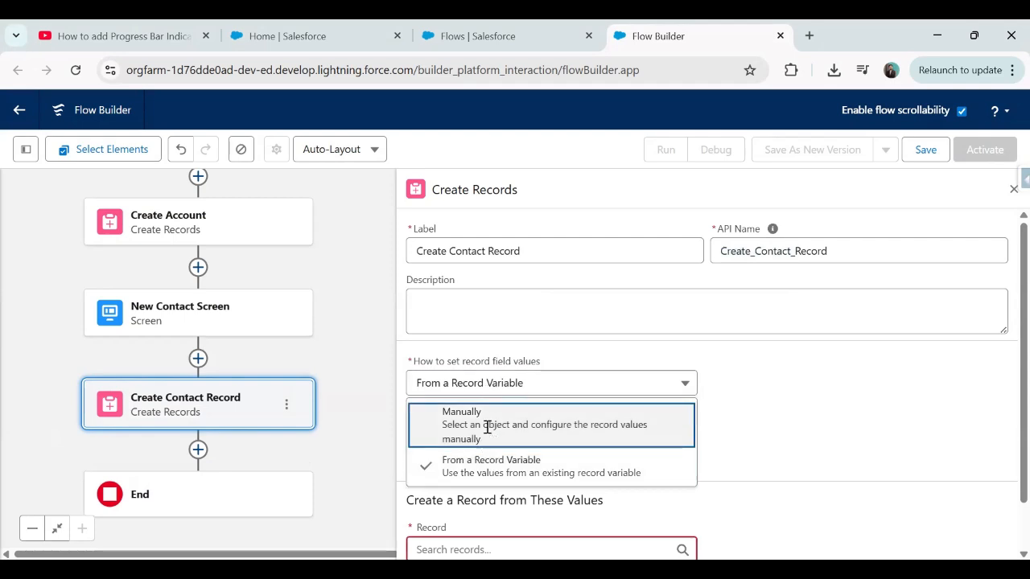
pyautogui.click(488, 425)
pyautogui.click(450, 484)
pyautogui.write('Contact')
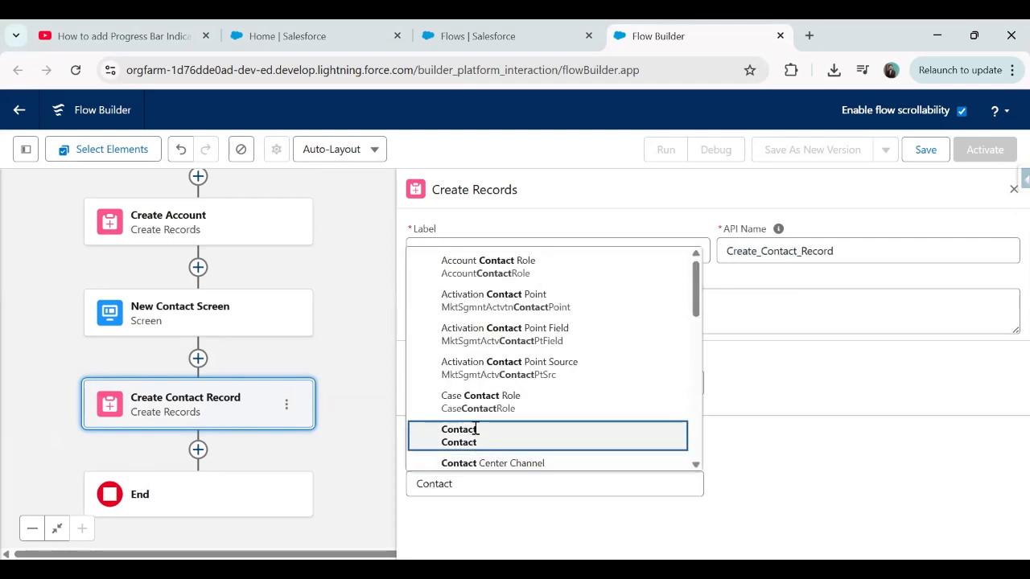
pyautogui.click(473, 435)
# - Add a First Name field row to the contact's field values, below Last Name
pyautogui.scroll(-2, 713, 288)
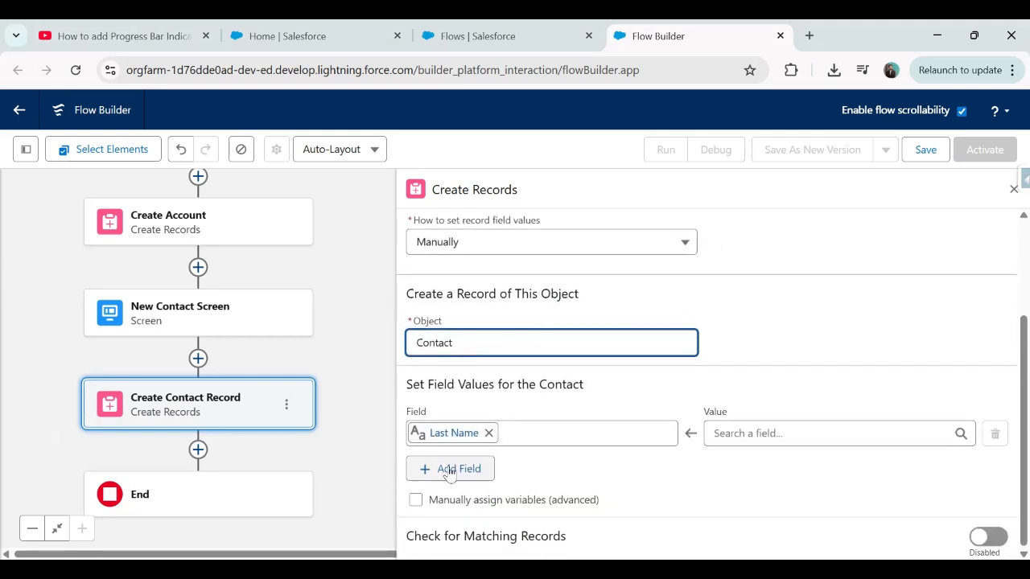
pyautogui.click(454, 470)
pyautogui.click(464, 485)
pyautogui.write('Fi')
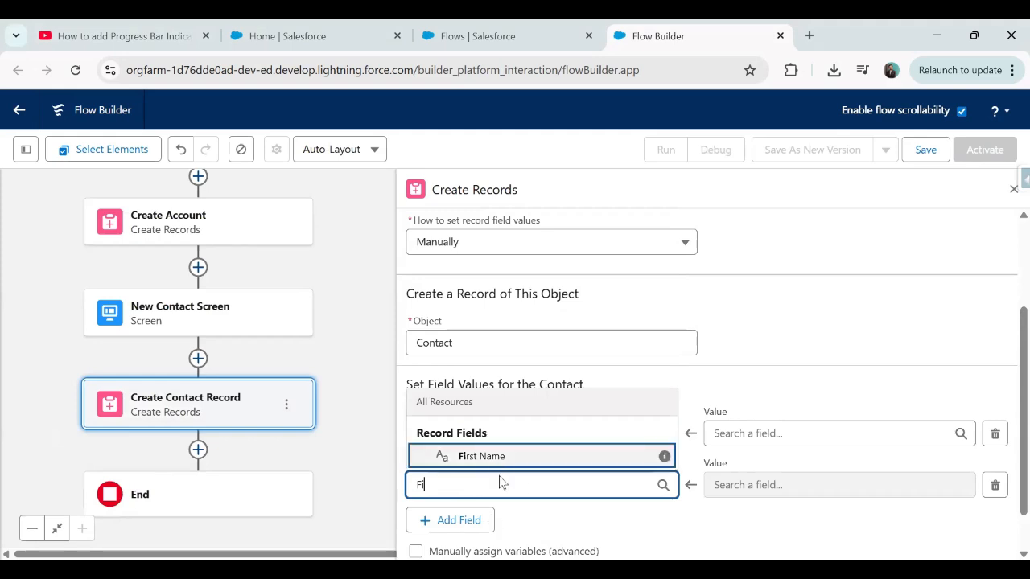
pyautogui.click(499, 461)
# - Add Business Phone and Account ID field rows to the contact's field values
pyautogui.click(471, 519)
pyautogui.click(473, 536)
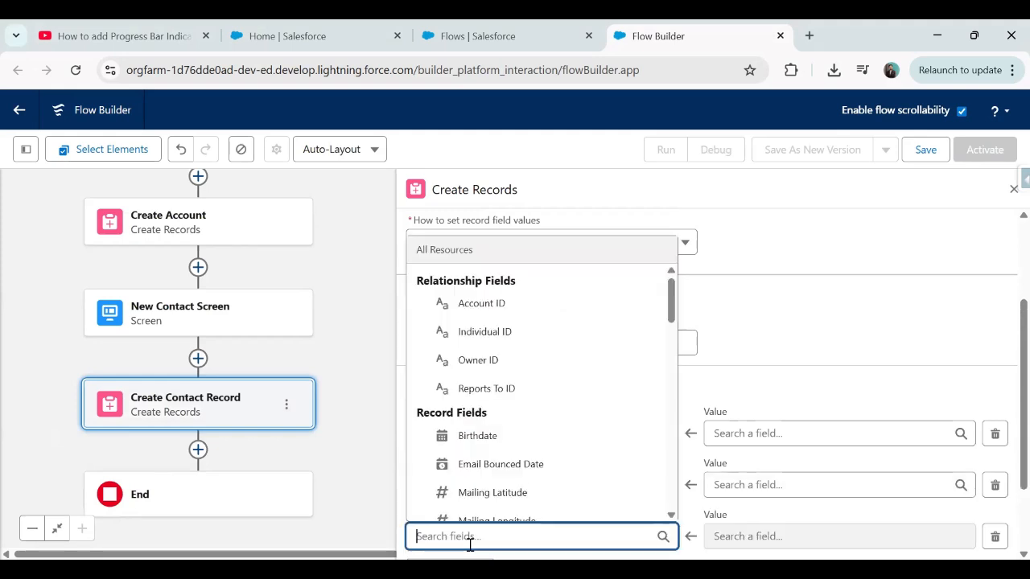
pyautogui.write('Phon')
pyautogui.scroll(-2, 512, 478)
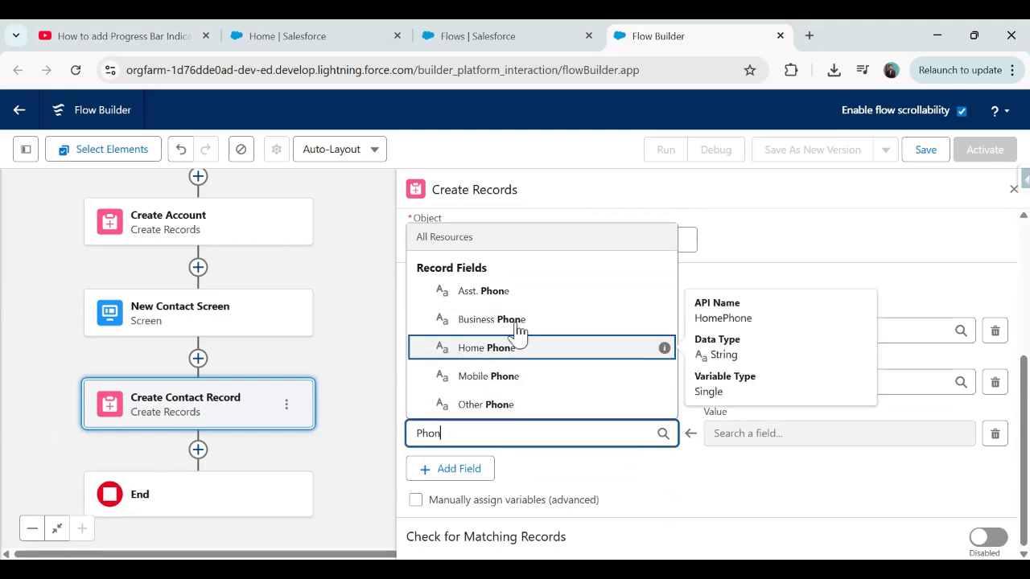
pyautogui.click(517, 332)
pyautogui.click(455, 484)
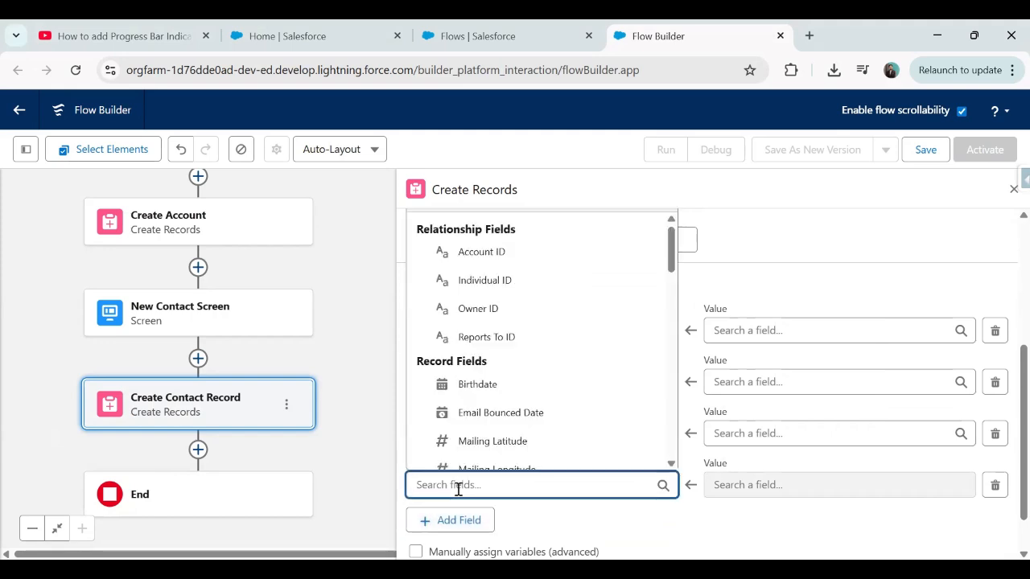
pyautogui.write('Accou')
pyautogui.click(470, 457)
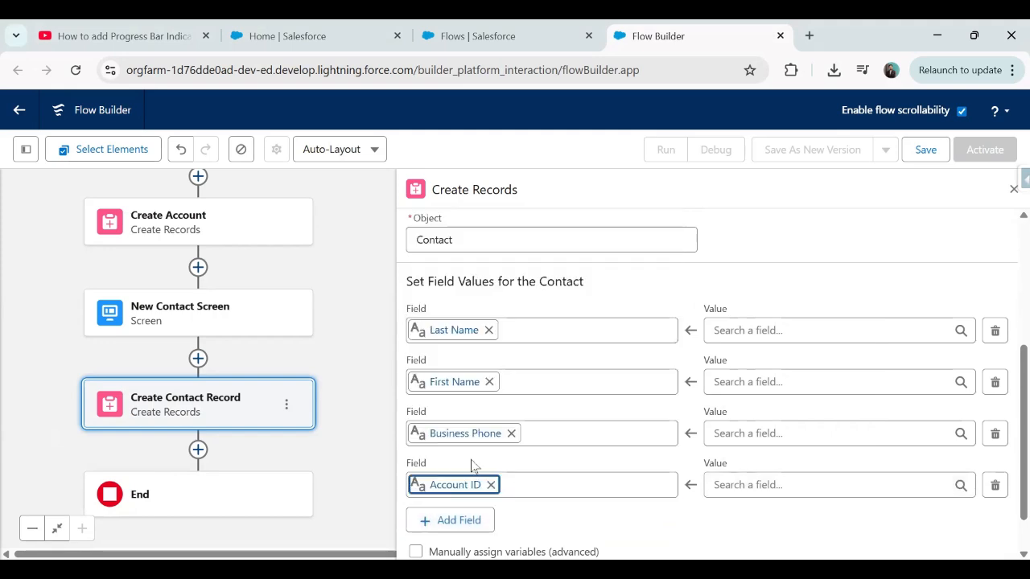
# - Map the contact's Last Name and First Name fields to the matching New Contact Screen components
pyautogui.click(779, 328)
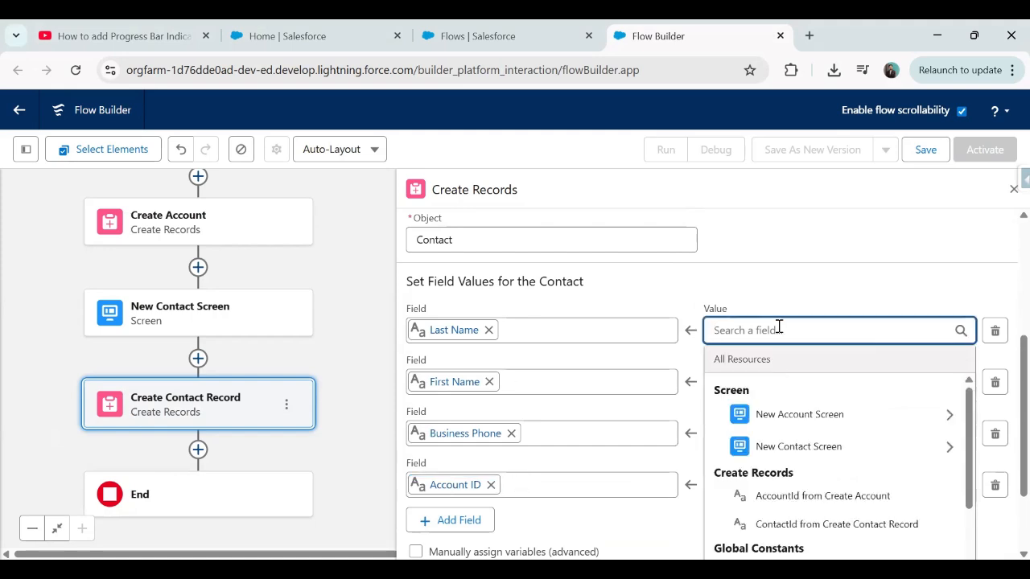
pyautogui.click(619, 528)
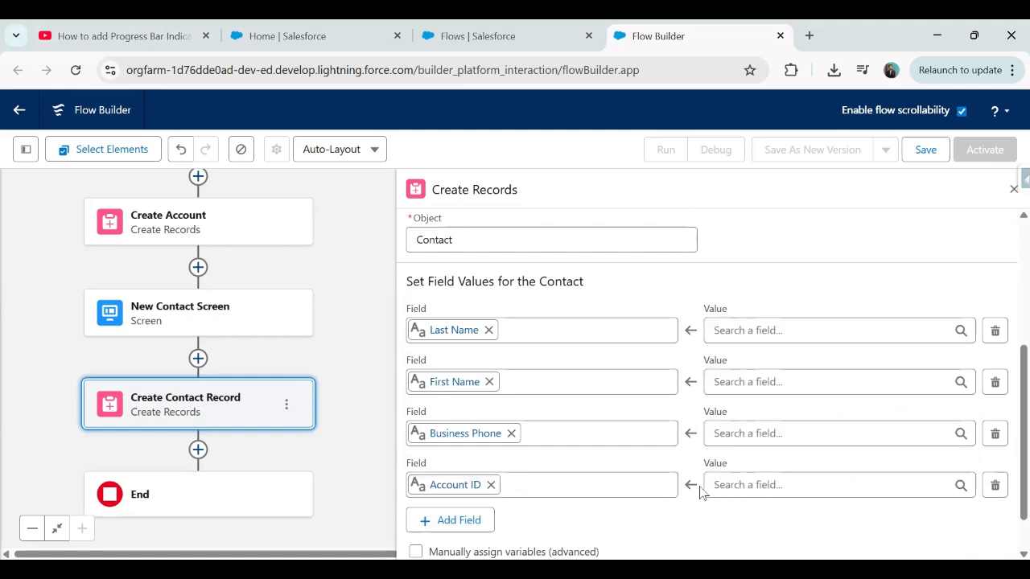
pyautogui.click(757, 333)
pyautogui.click(854, 449)
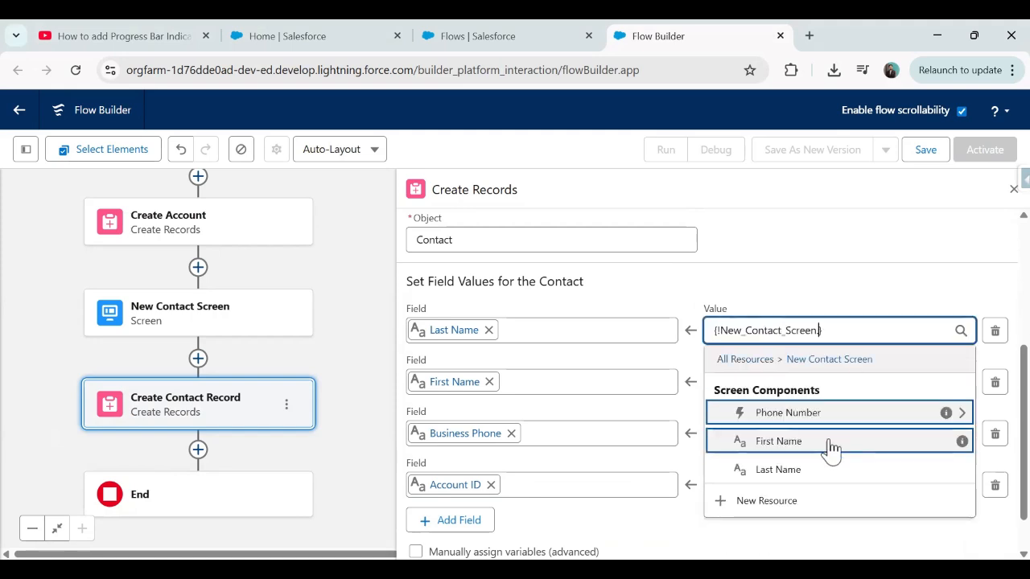
pyautogui.click(779, 473)
pyautogui.click(751, 378)
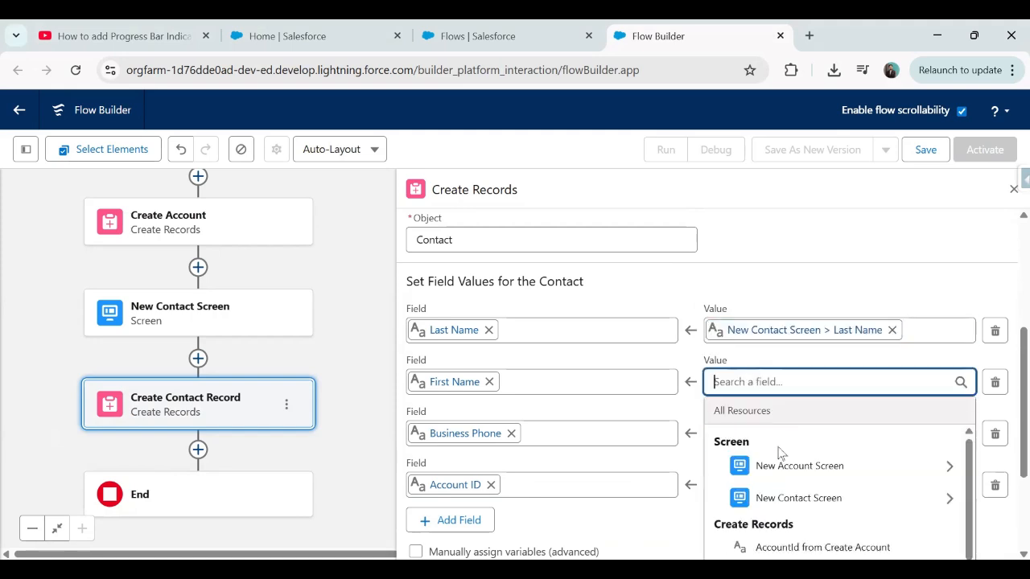
pyautogui.click(800, 497)
pyautogui.click(782, 488)
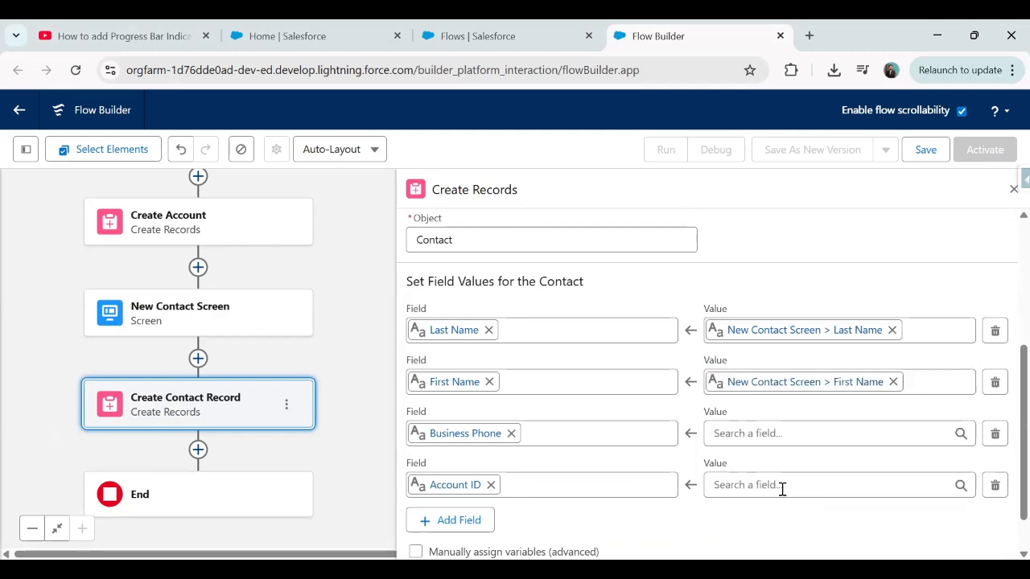
# - Map the contact's Business Phone field to the Value output of the New Contact Screen's Phone Number component, and close the element
pyautogui.click(754, 434)
pyautogui.scroll(5, 808, 421)
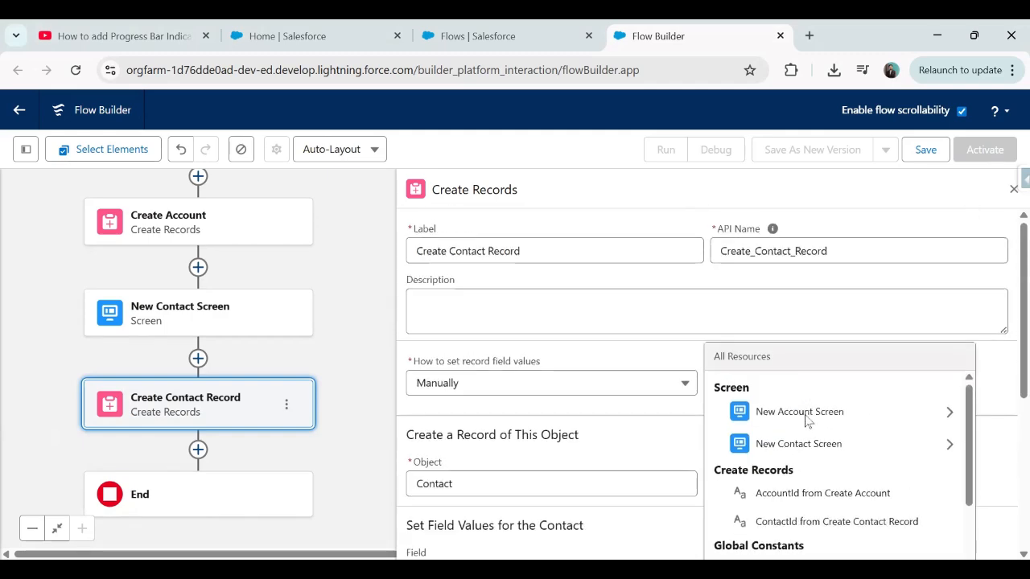
pyautogui.click(801, 444)
pyautogui.scroll(-3, 828, 469)
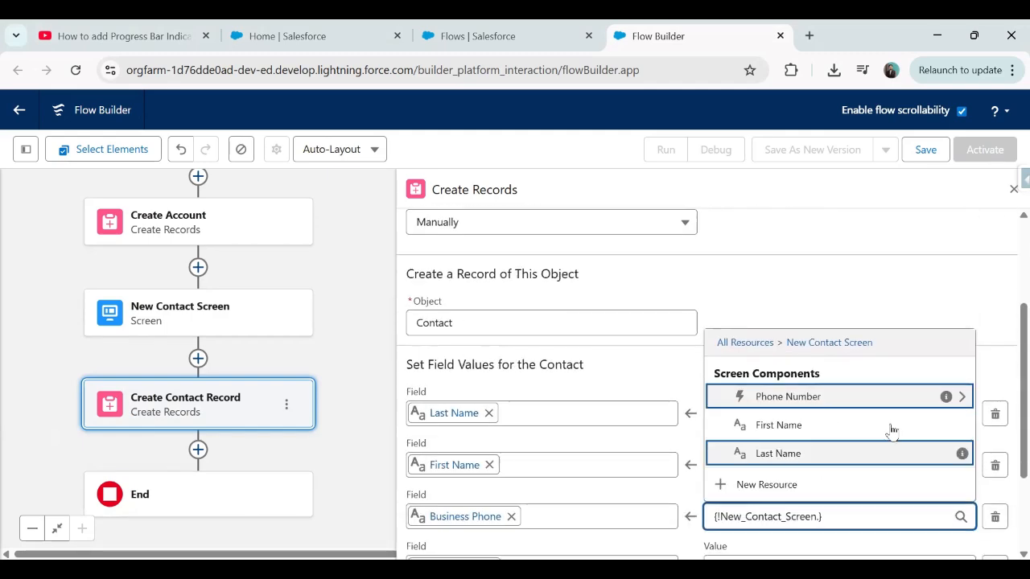
pyautogui.click(962, 397)
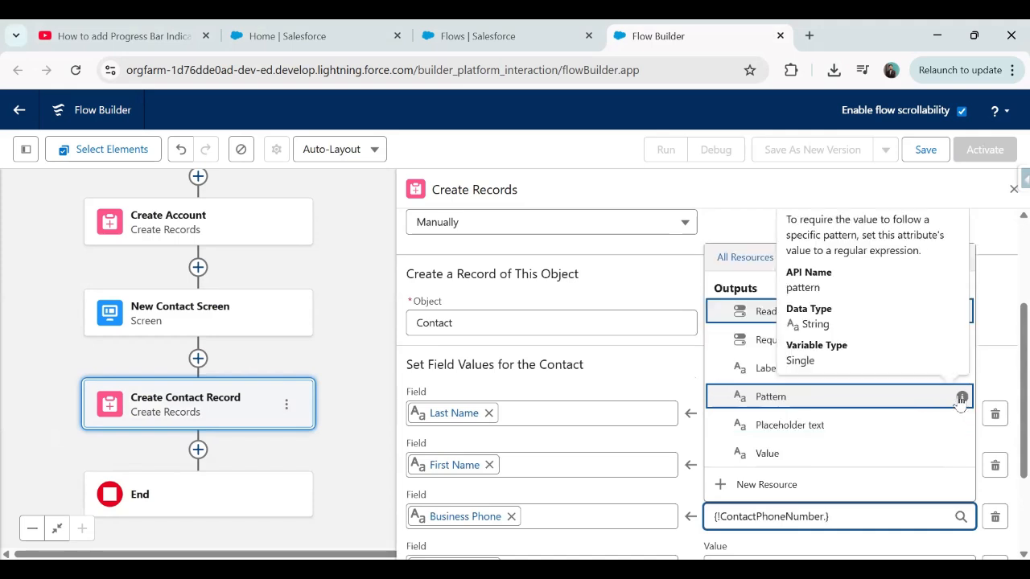
pyautogui.click(822, 455)
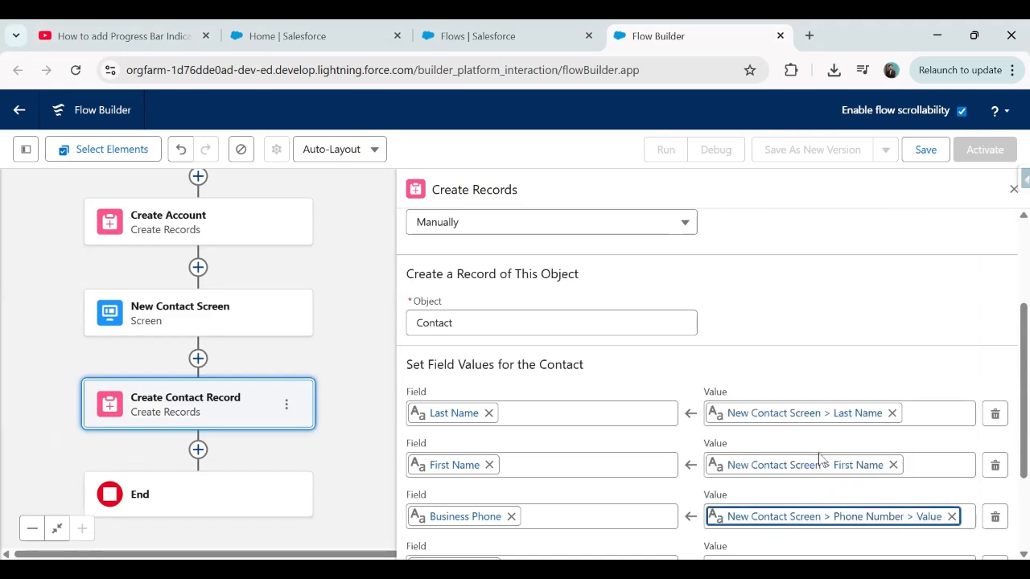
pyautogui.scroll(-2, 627, 430)
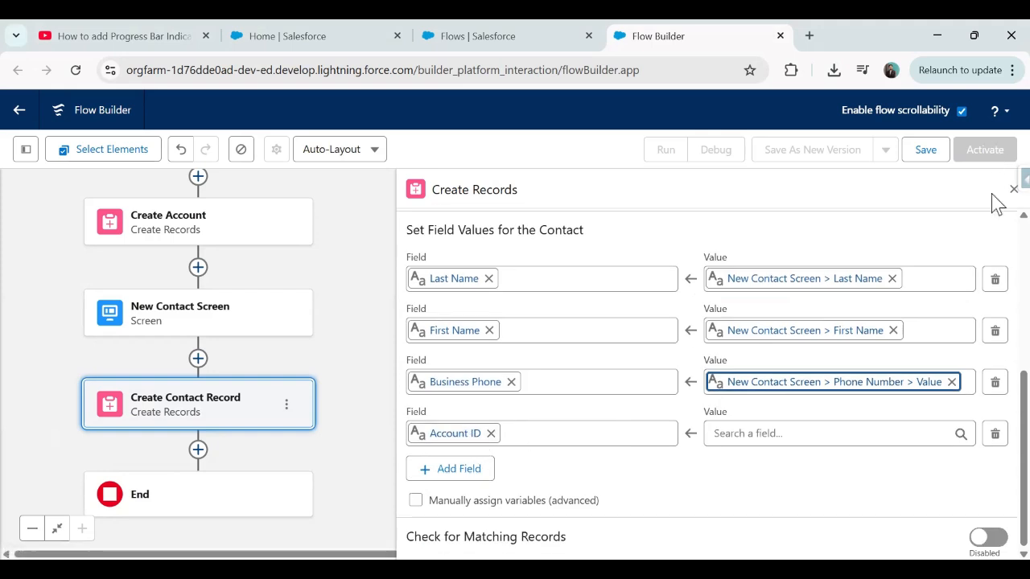
pyautogui.click(356, 258)
pyautogui.click(1012, 192)
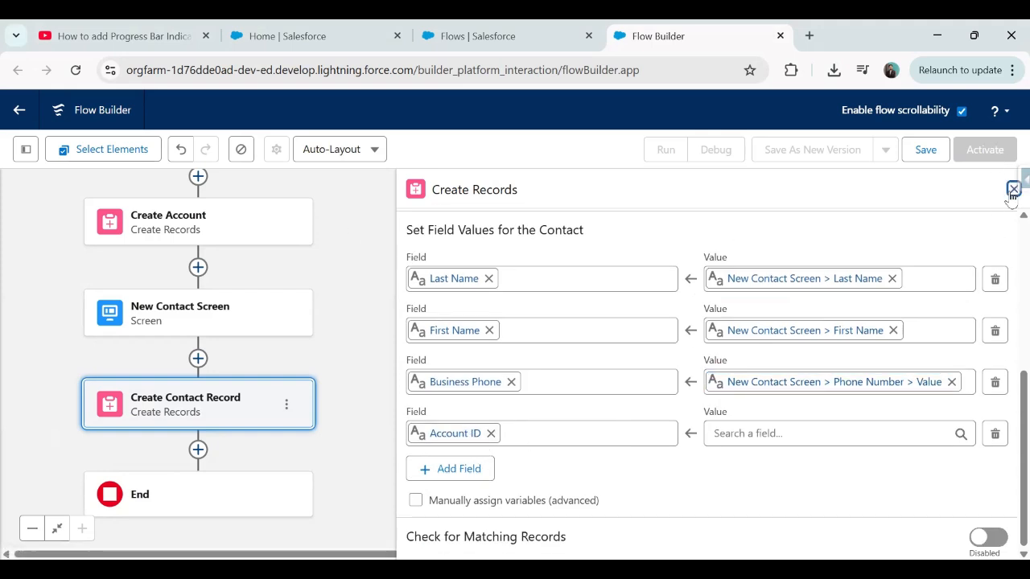
# - Enable manual variable assignment for the Create Account element
pyautogui.moveTo(433, 315); pyautogui.dragTo(570, 395)
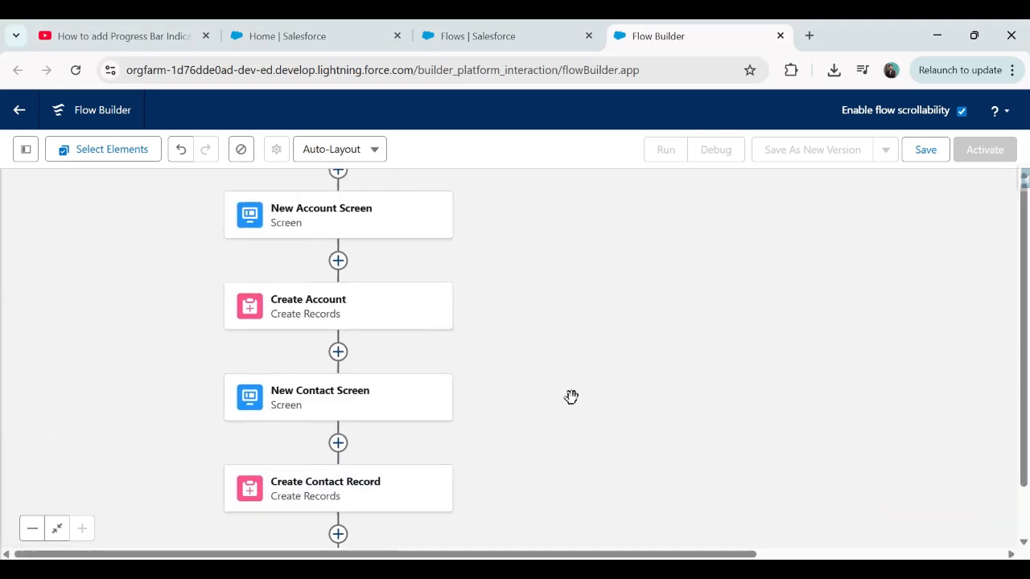
pyautogui.click(370, 312)
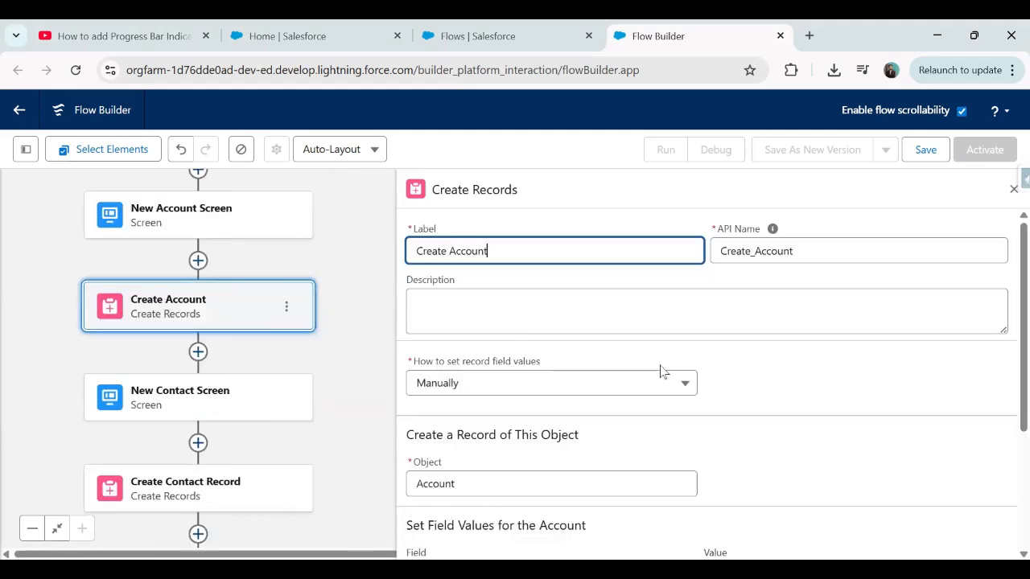
pyautogui.scroll(-3, 662, 370)
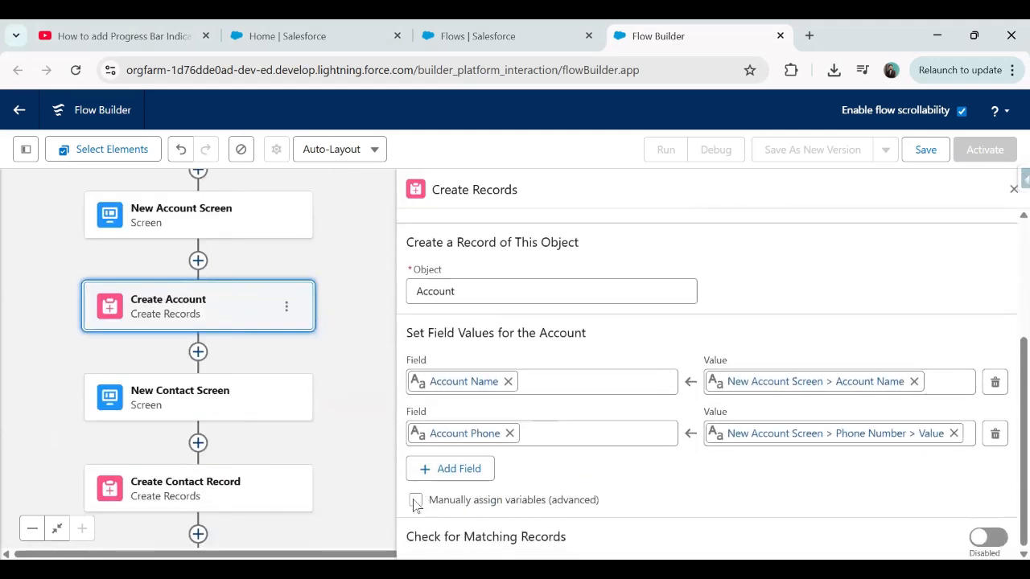
pyautogui.moveTo(430, 501); pyautogui.dragTo(592, 500)
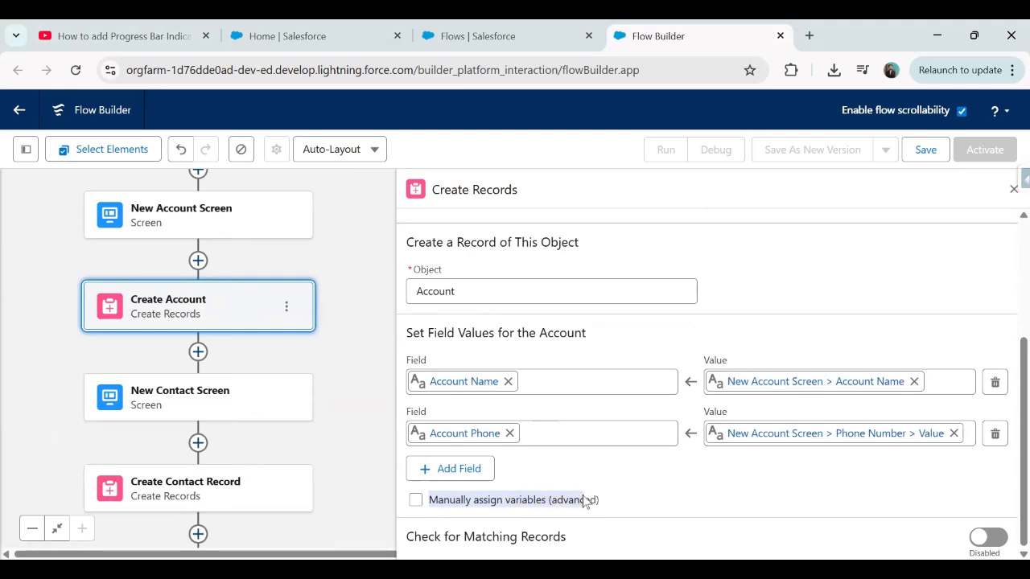
pyautogui.click(415, 500)
pyautogui.scroll(-1, 631, 358)
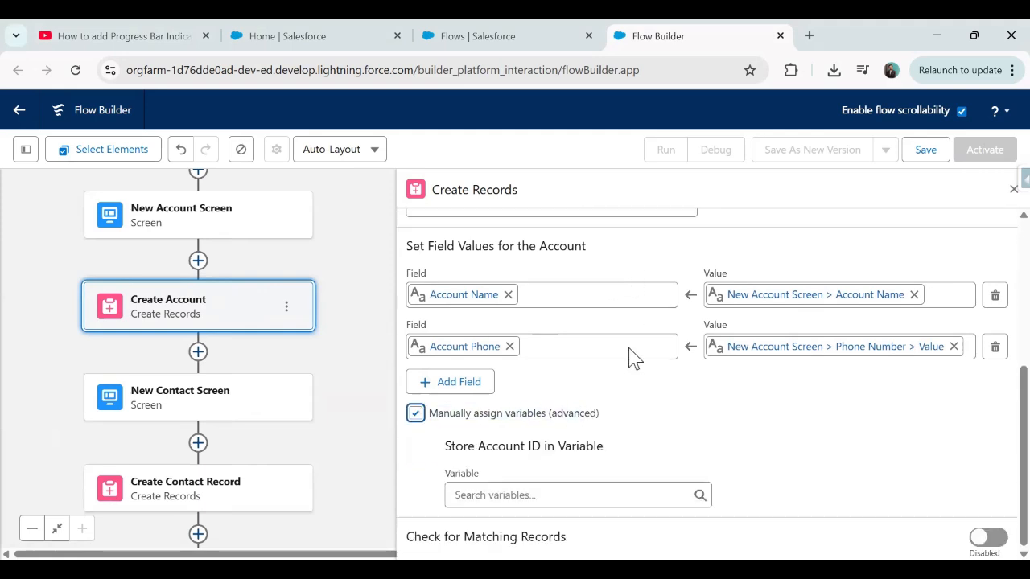
pyautogui.click(515, 495)
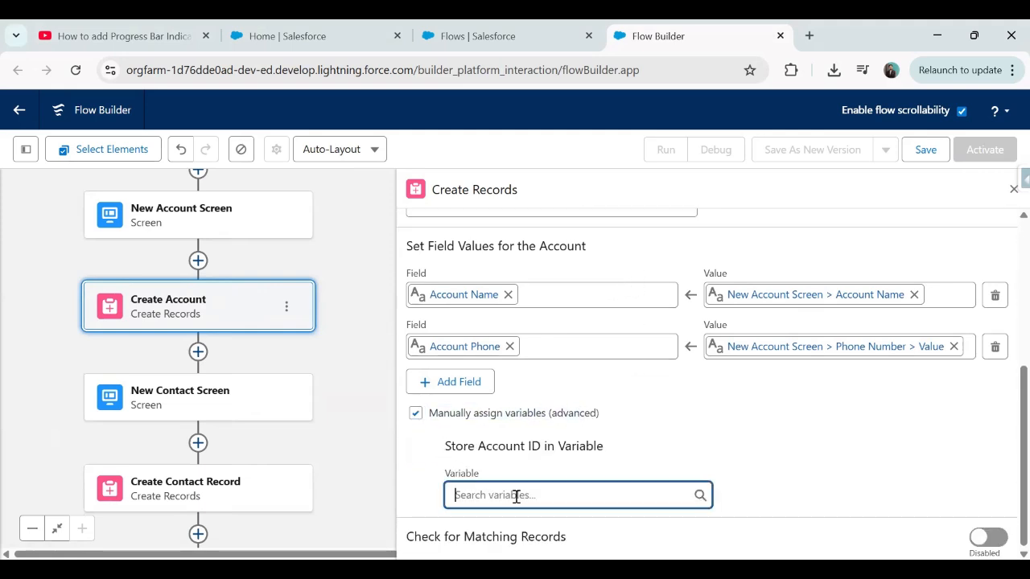
pyautogui.click(37, 249)
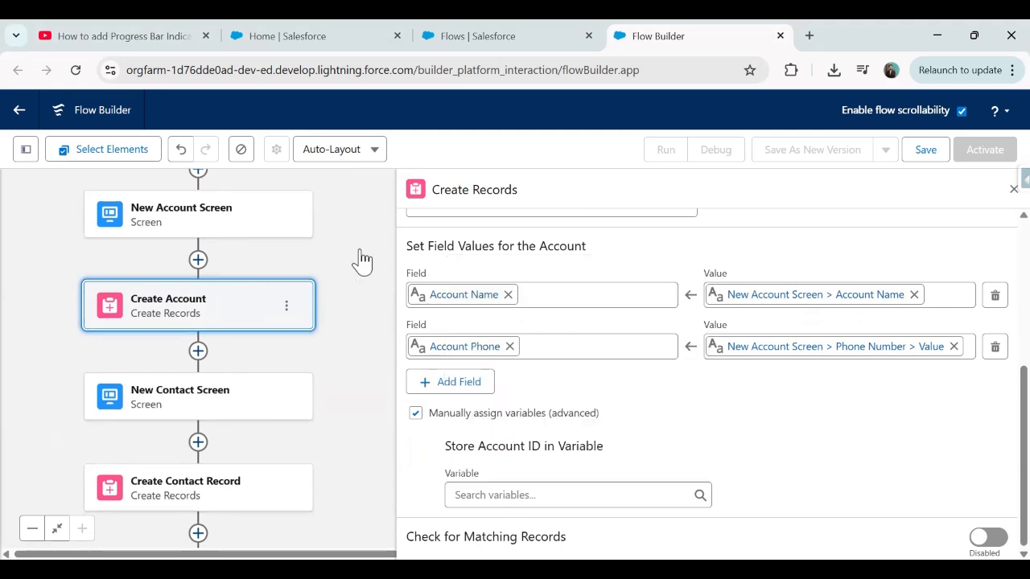
# - Create a new variable resource with the API name accId and the data type Text
pyautogui.click(25, 149)
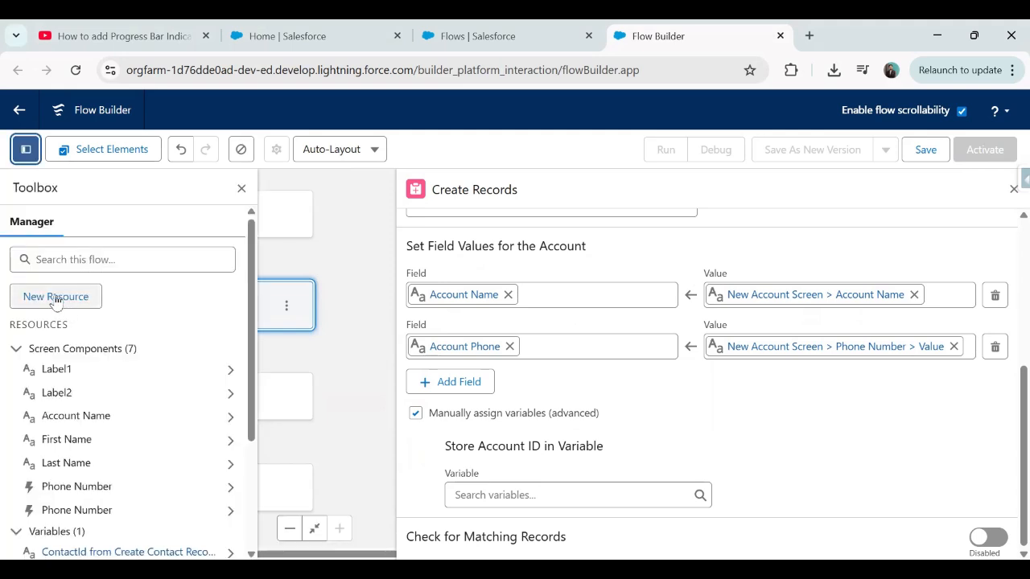
pyautogui.click(55, 300)
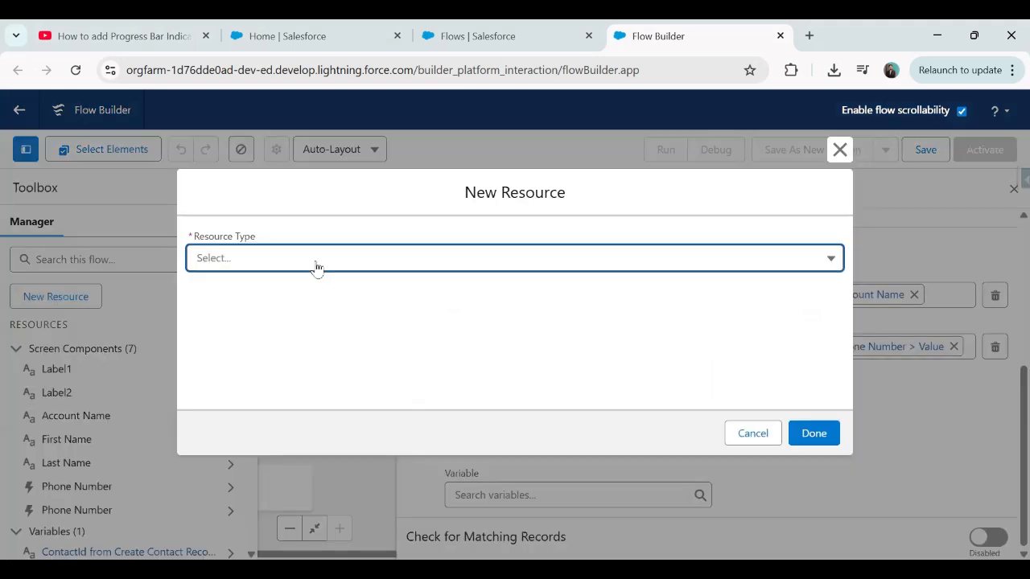
pyautogui.click(316, 262)
pyautogui.click(280, 304)
pyautogui.click(239, 292)
pyautogui.write('a')
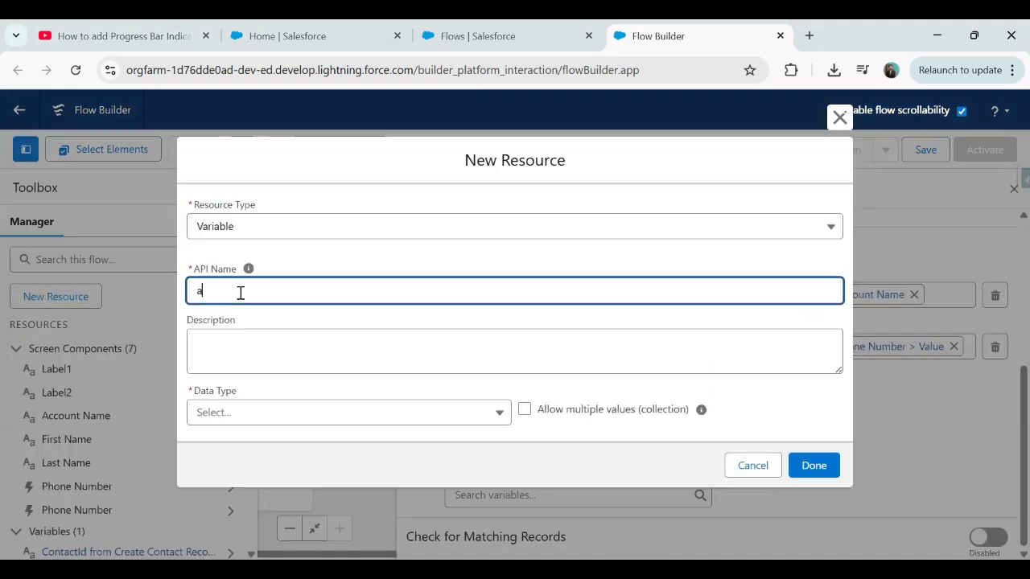
pyautogui.write('ccId')
pyautogui.press('Tab')
pyautogui.press('Tab')
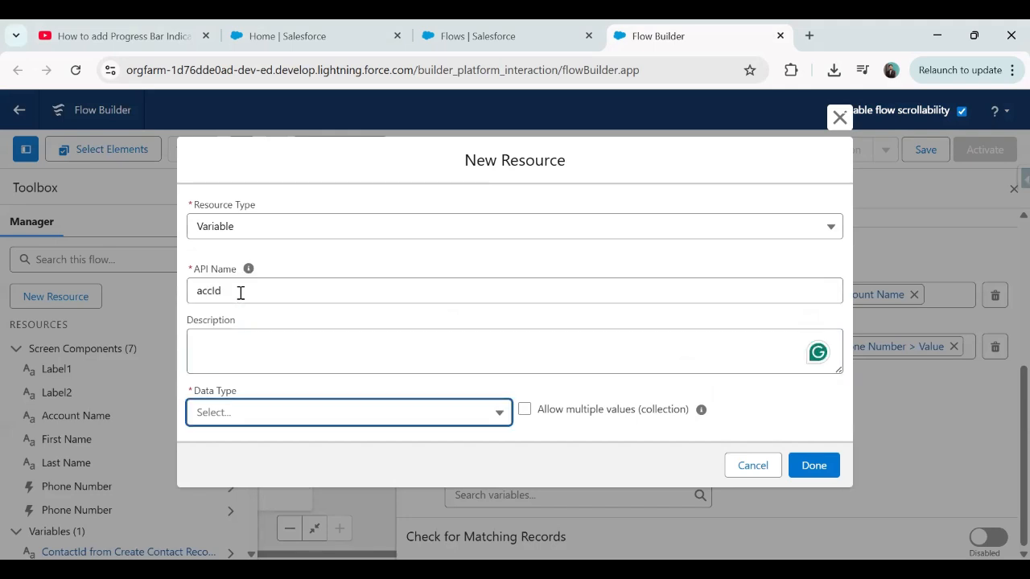
pyautogui.press('Down')
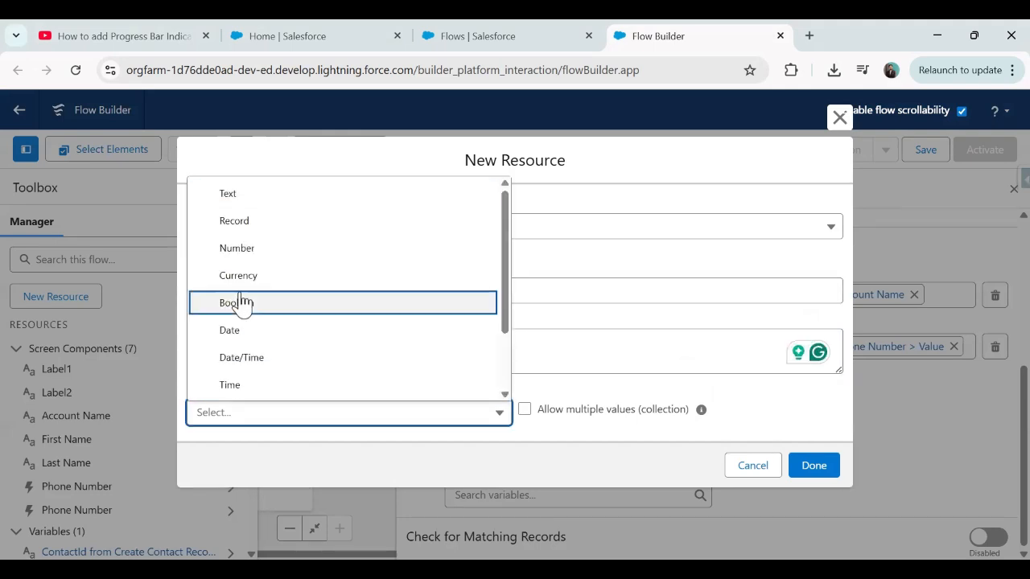
pyautogui.click(241, 199)
pyautogui.click(814, 476)
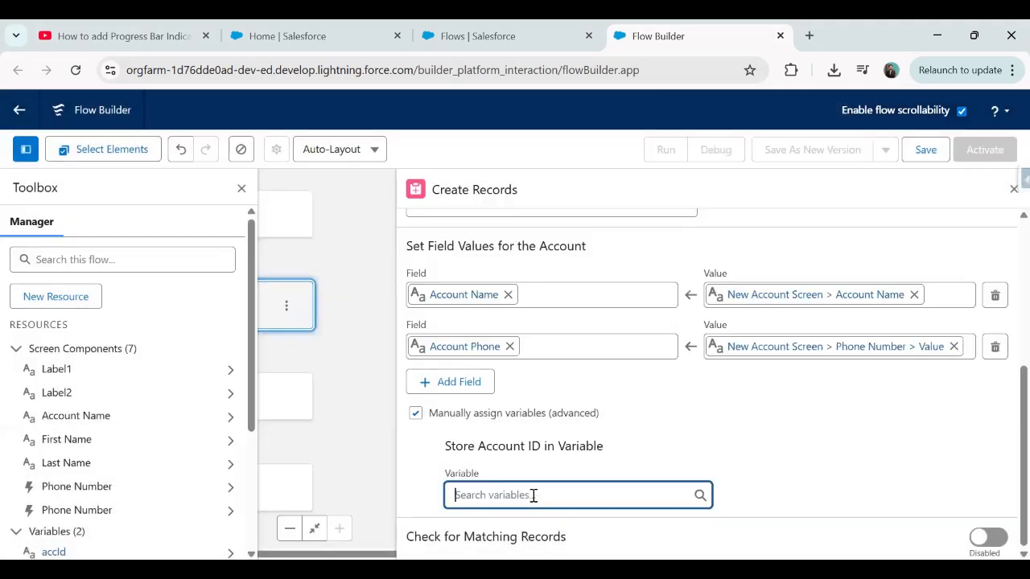
# - Store the new account's ID in the accId variable in the Create Account element, check the setting and close the element
pyautogui.click(534, 494)
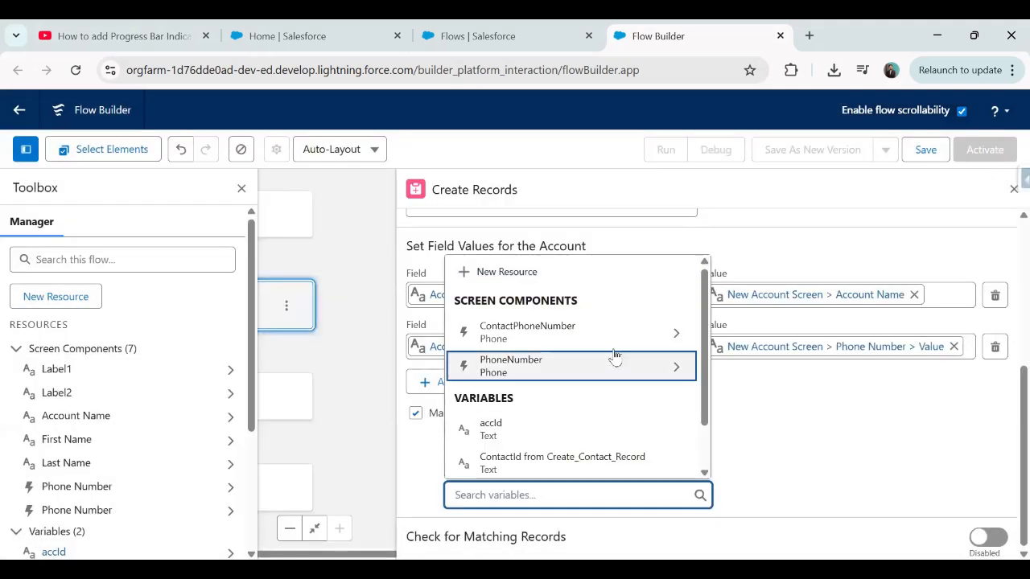
pyautogui.click(527, 443)
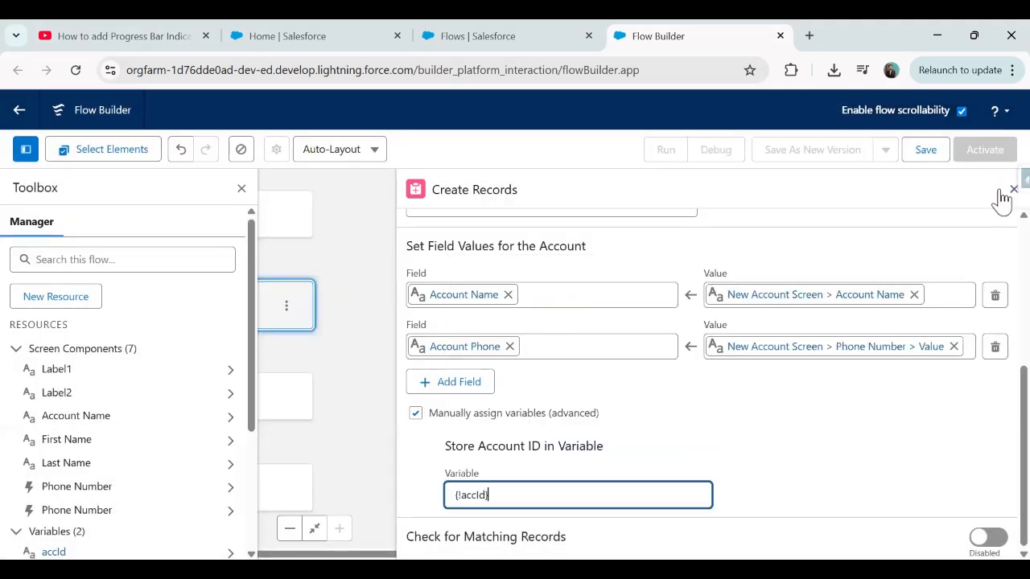
pyautogui.click(1013, 189)
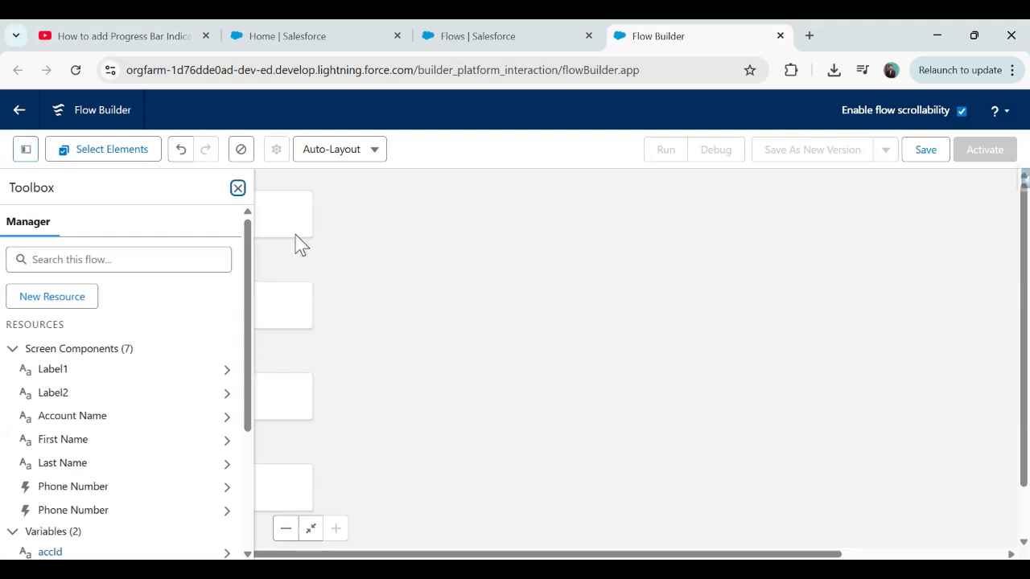
pyautogui.click(249, 298)
pyautogui.scroll(-4, 580, 434)
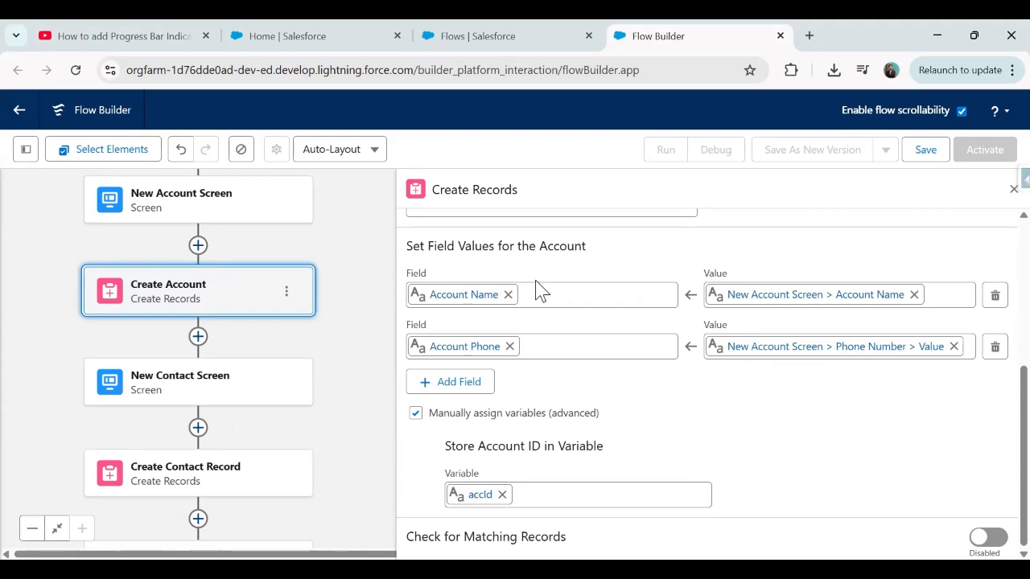
pyautogui.click(1013, 189)
# - Set the Account ID value in the Create Contact Record element to the accId variable, and close the element
pyautogui.scroll(-2, 365, 425)
pyautogui.click(244, 349)
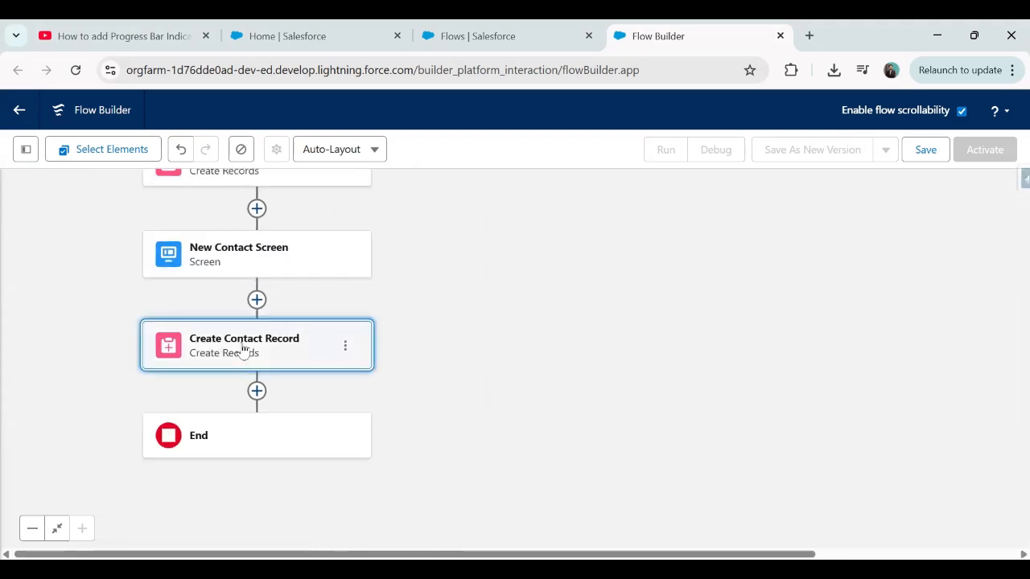
pyautogui.scroll(-4, 652, 419)
pyautogui.click(739, 433)
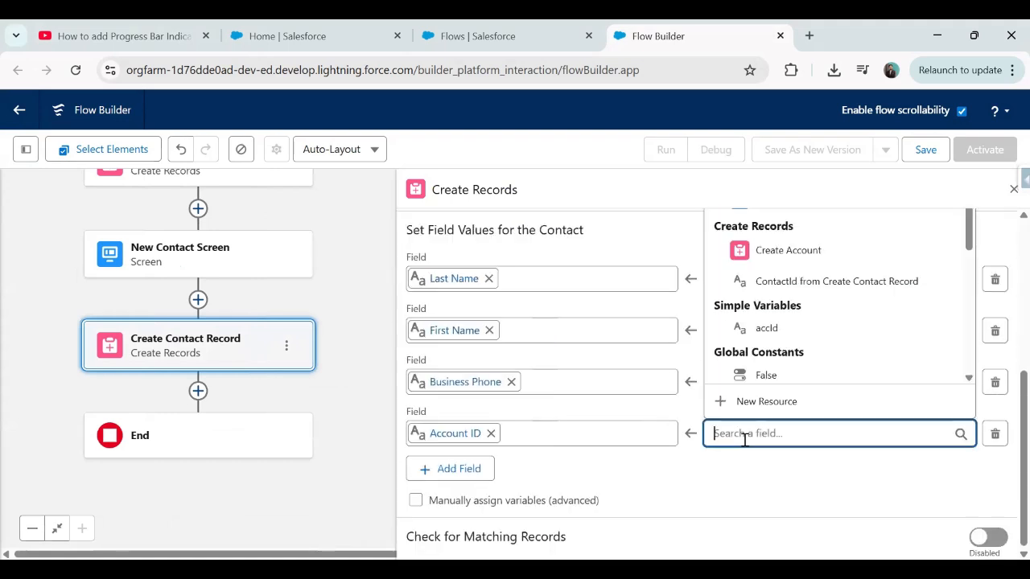
pyautogui.click(786, 338)
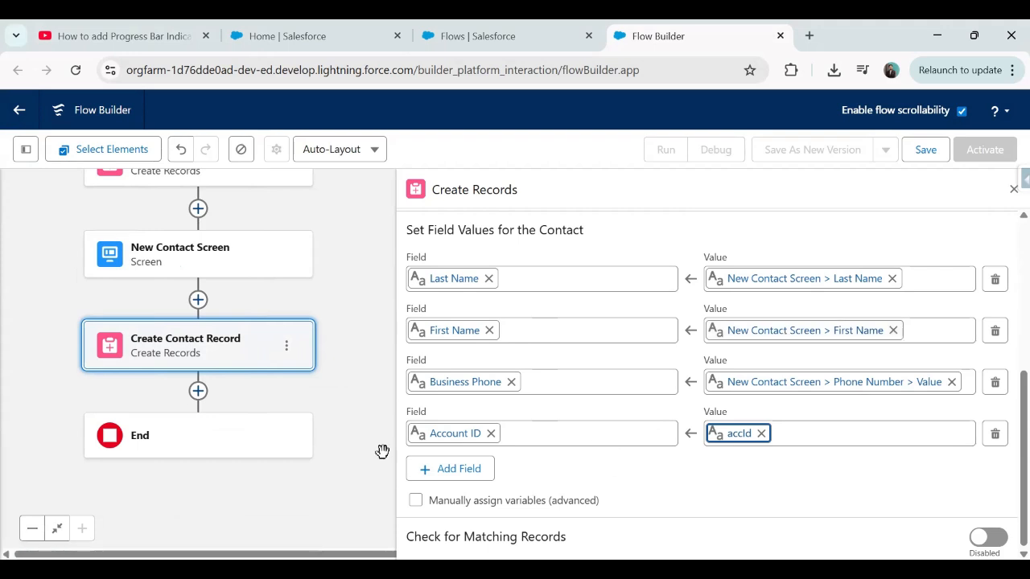
pyautogui.click(317, 479)
pyautogui.click(1012, 193)
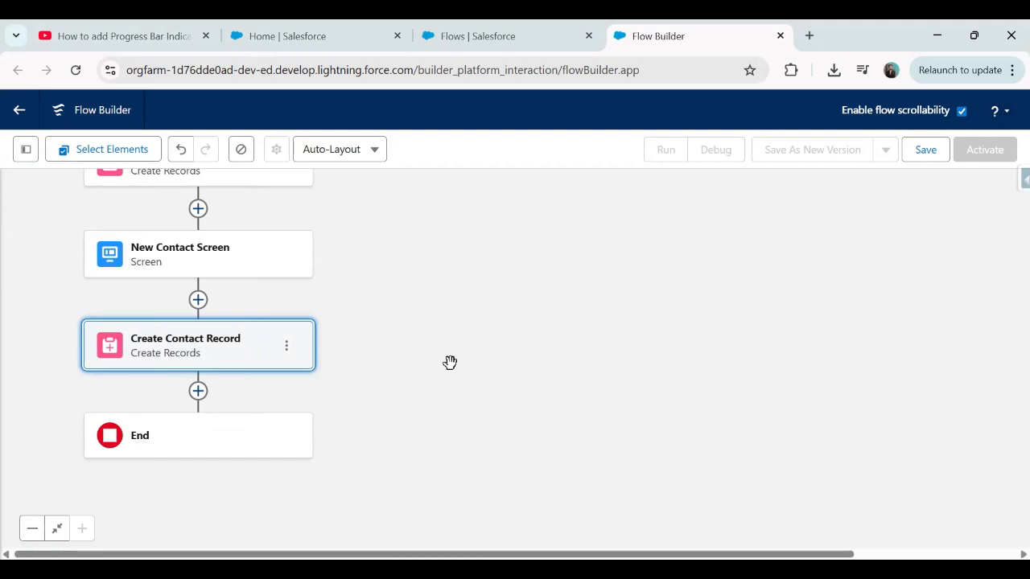
# - Save the flow with the label "Stage Indicator Flow Example"
pyautogui.click(927, 152)
pyautogui.click(272, 282)
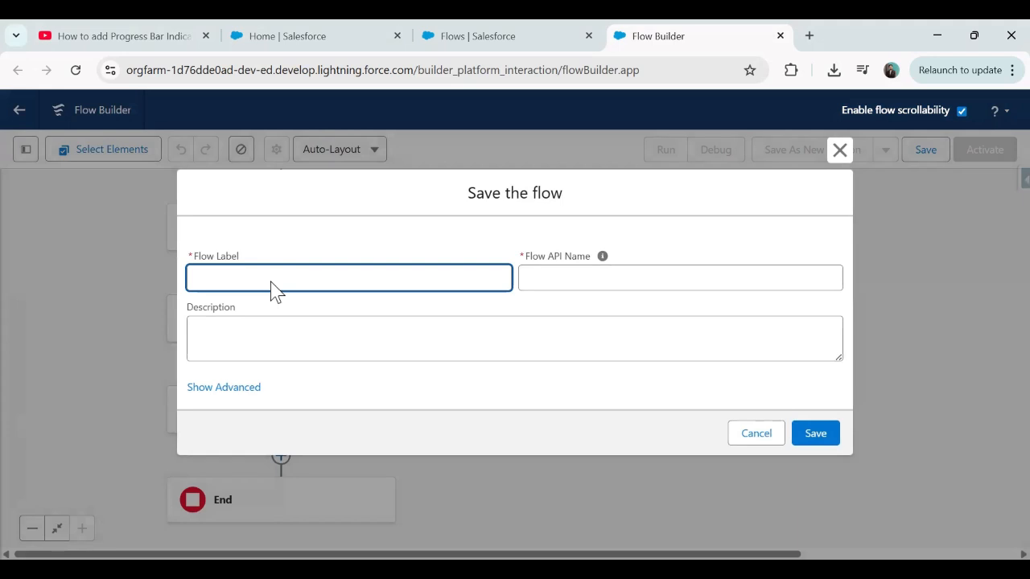
pyautogui.write('Stage Indicator Flow Example')
pyautogui.press('Tab')
pyautogui.click(814, 432)
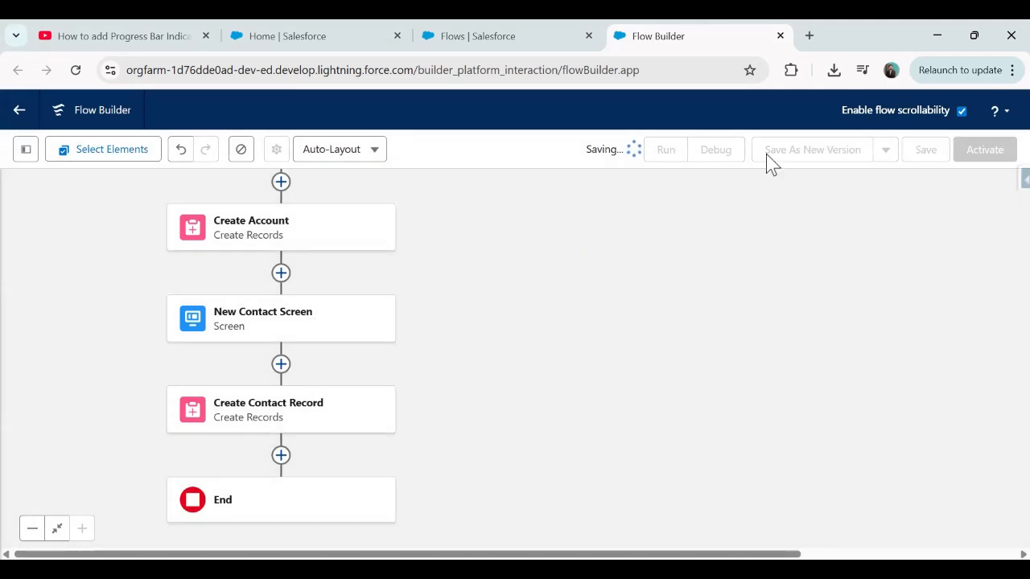
# - Run the saved flow to view its first screen, and look at the YouTube video about progress bar indicators
pyautogui.click(665, 150)
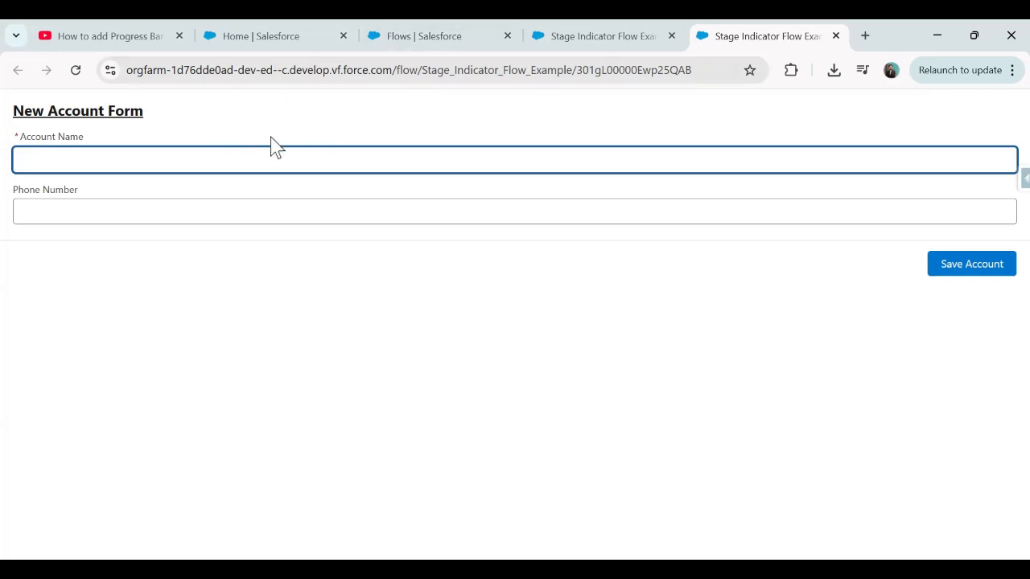
pyautogui.click(89, 44)
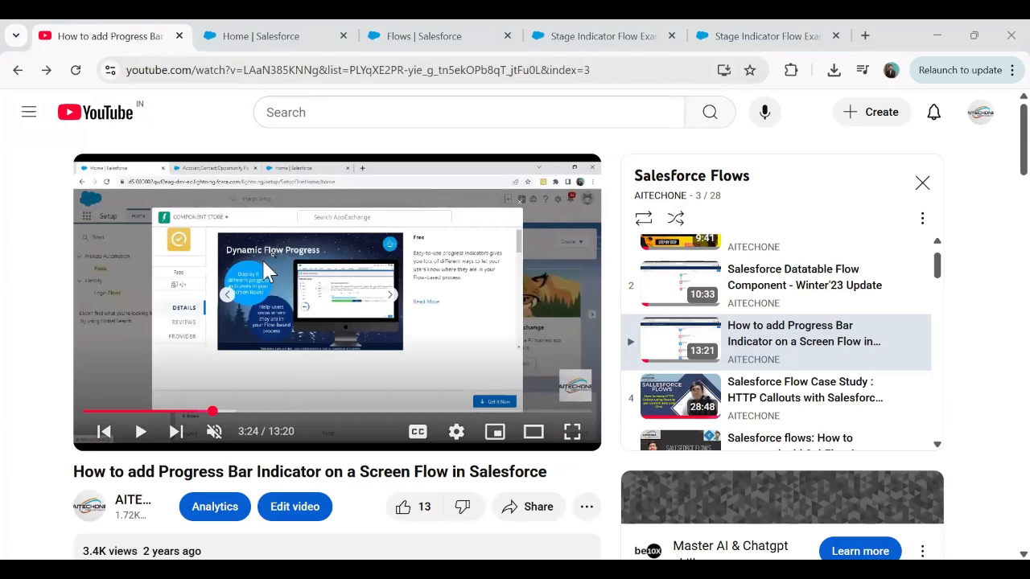
pyautogui.click(618, 34)
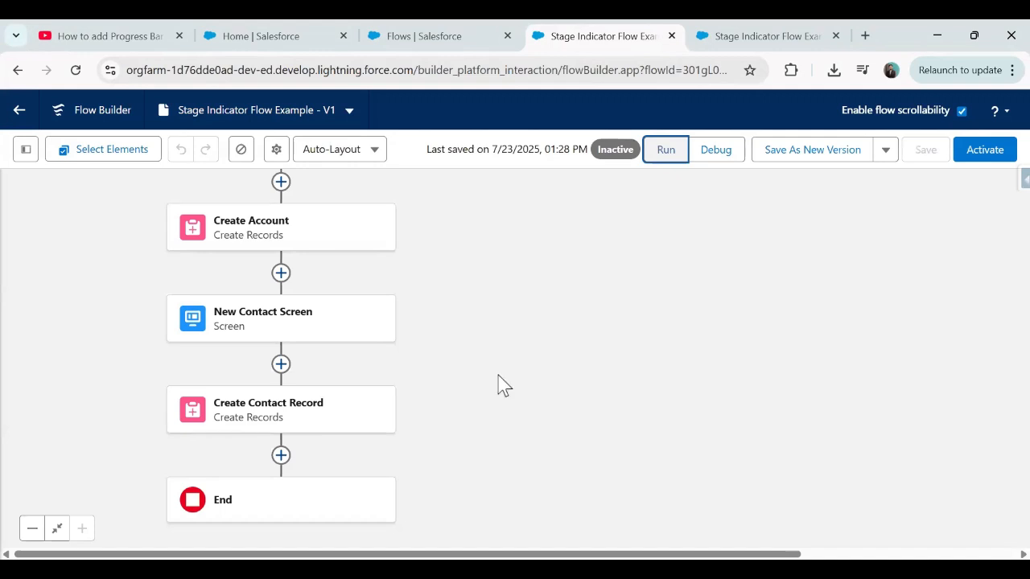
# - Open the New Account Screen element and start a new stage resource for its Stage property
pyautogui.scroll(1, 290, 231)
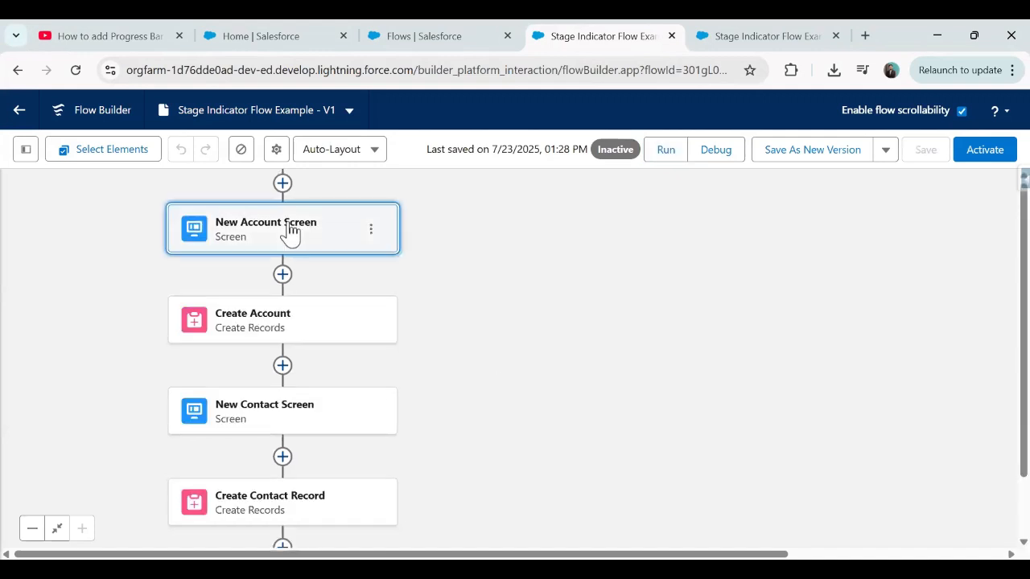
pyautogui.doubleClick(290, 231)
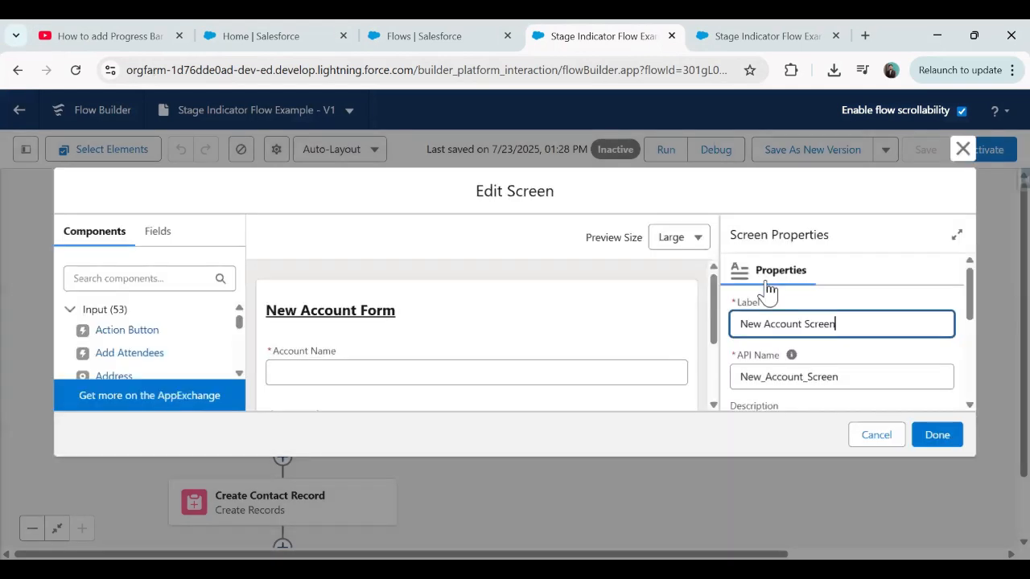
pyautogui.click(561, 317)
pyautogui.click(552, 276)
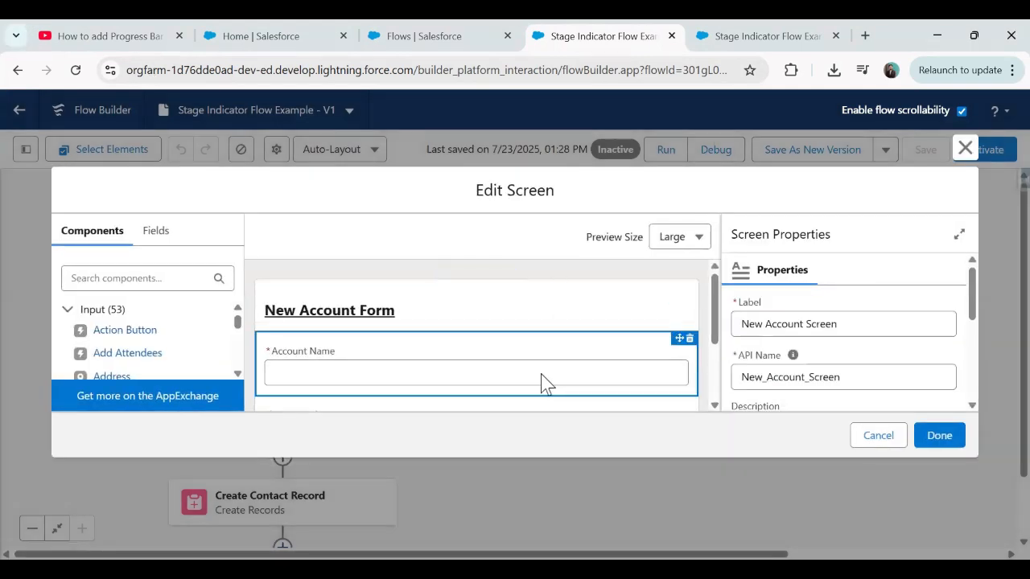
pyautogui.scroll(-5, 965, 314)
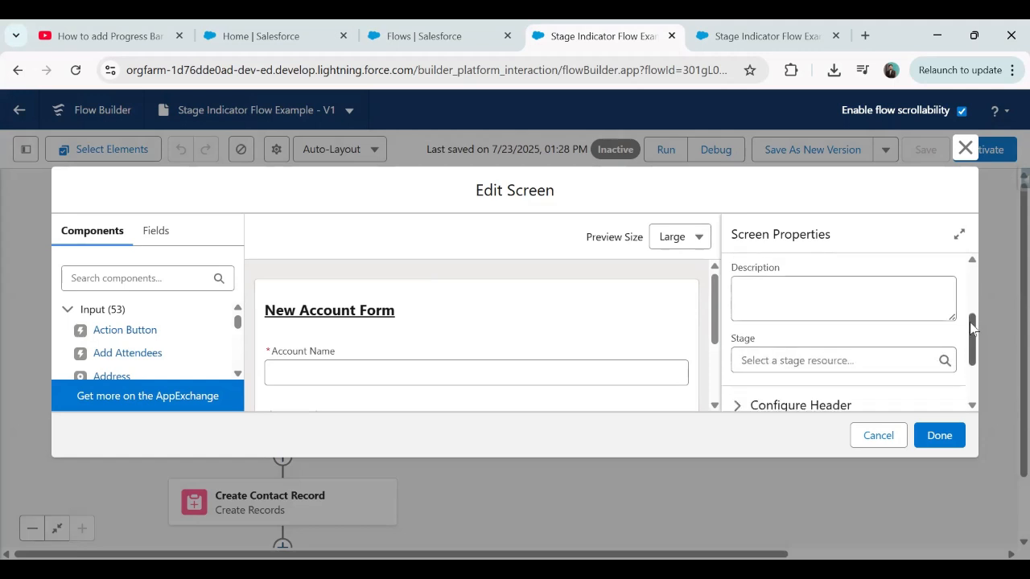
pyautogui.moveTo(734, 309); pyautogui.dragTo(754, 308)
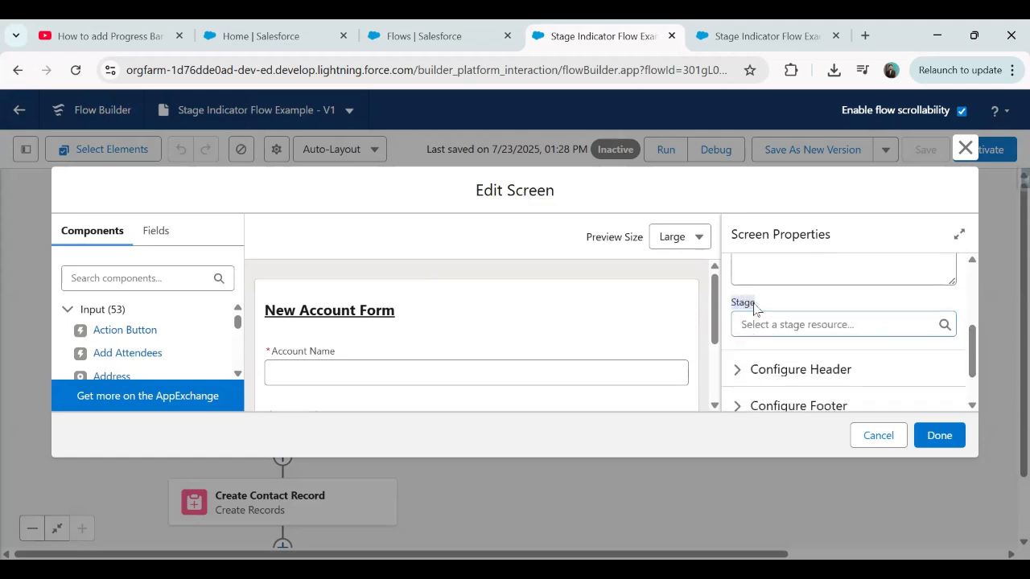
pyautogui.click(766, 323)
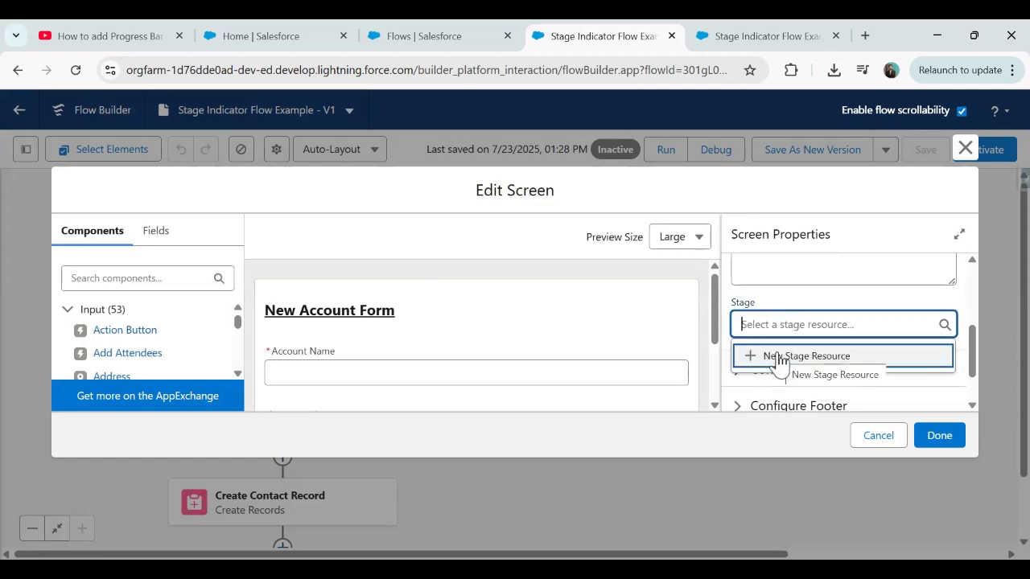
pyautogui.click(779, 358)
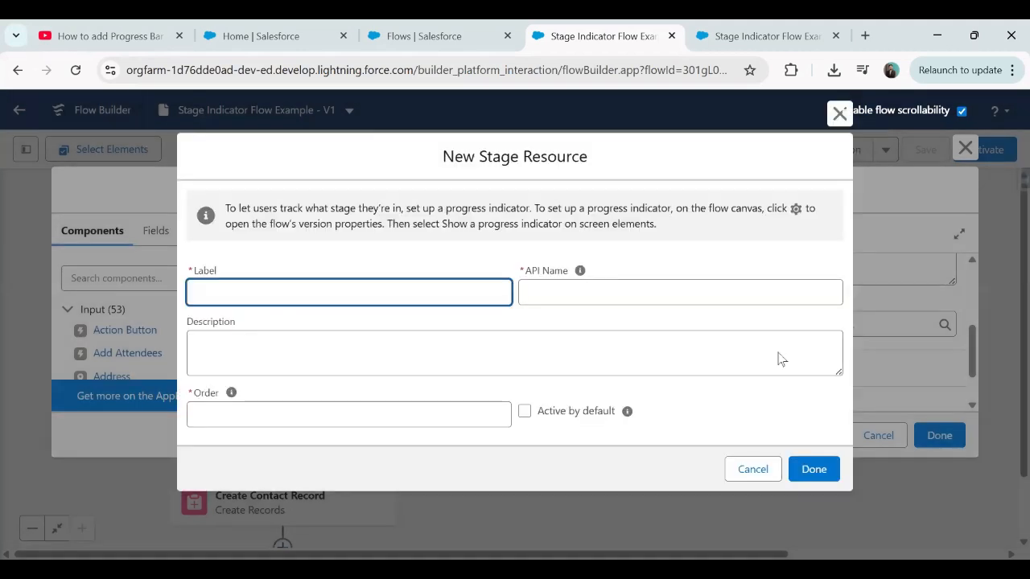
pyautogui.hotkey('alt', 'Tab')
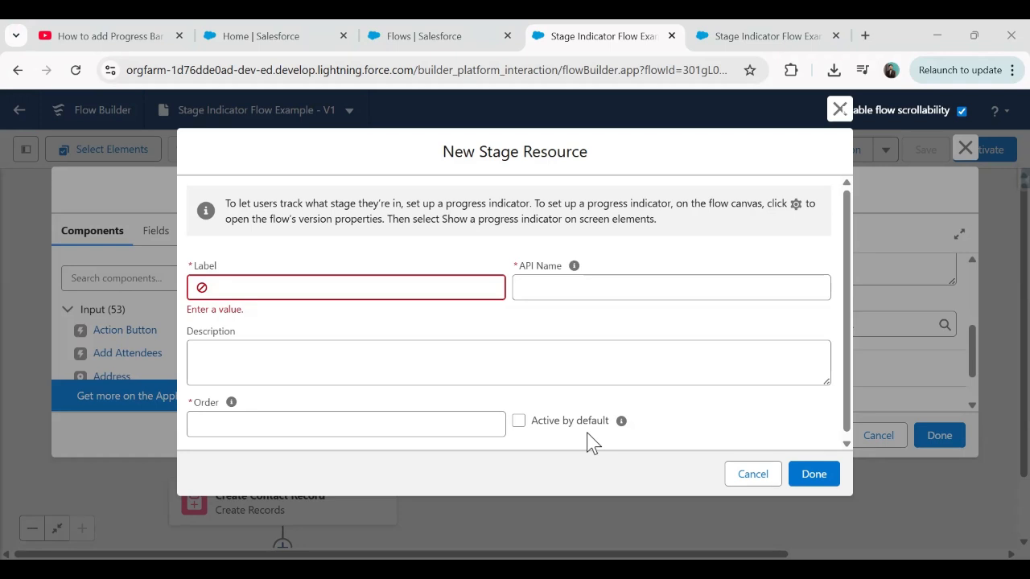
# - Create the stage "New Account" with description "New Account Stage" and order 1, active by default, and finish editing the New Account Screen
pyautogui.click(231, 290)
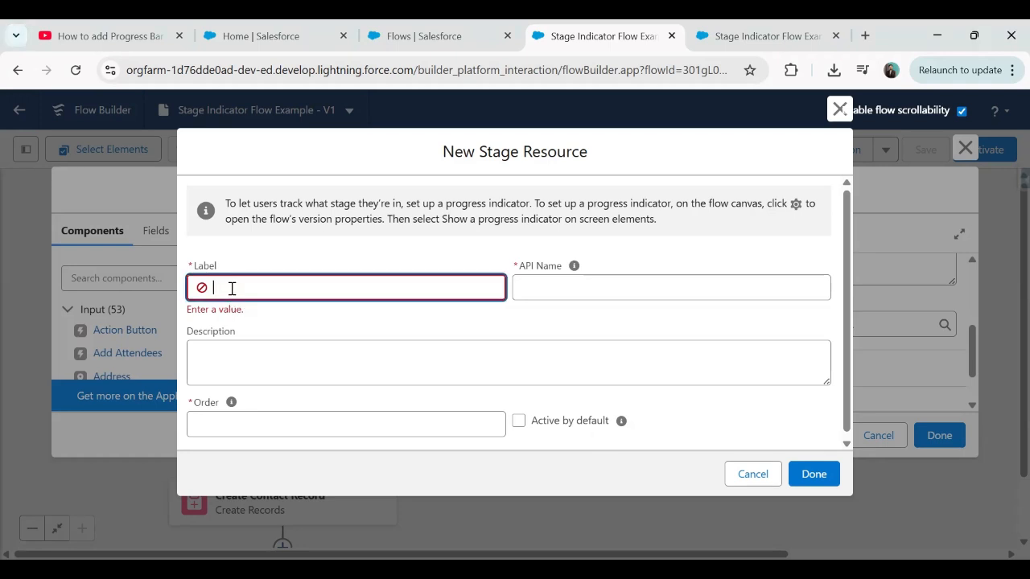
pyautogui.write('New Account')
pyautogui.press('Tab')
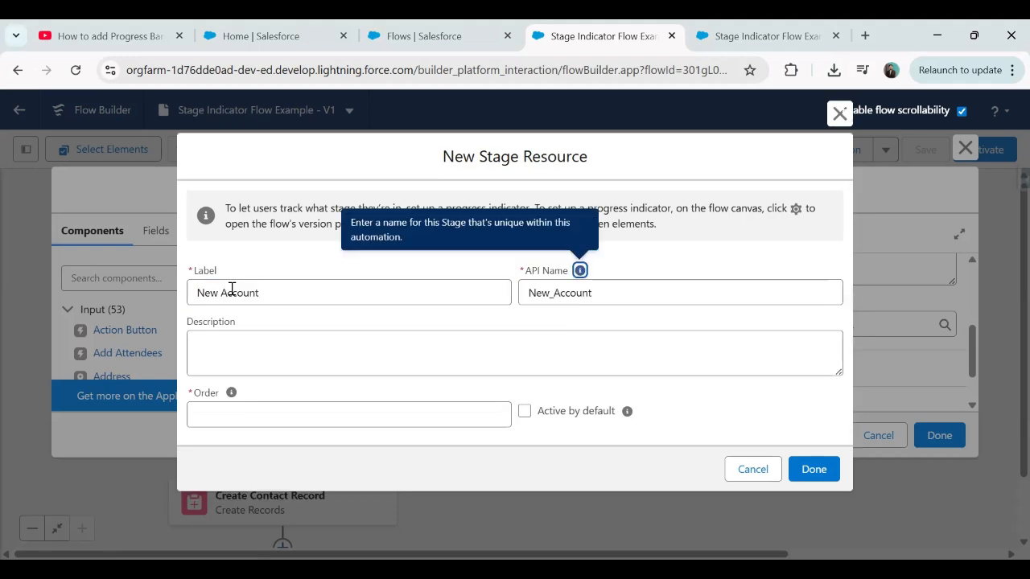
pyautogui.click(225, 420)
pyautogui.write('1')
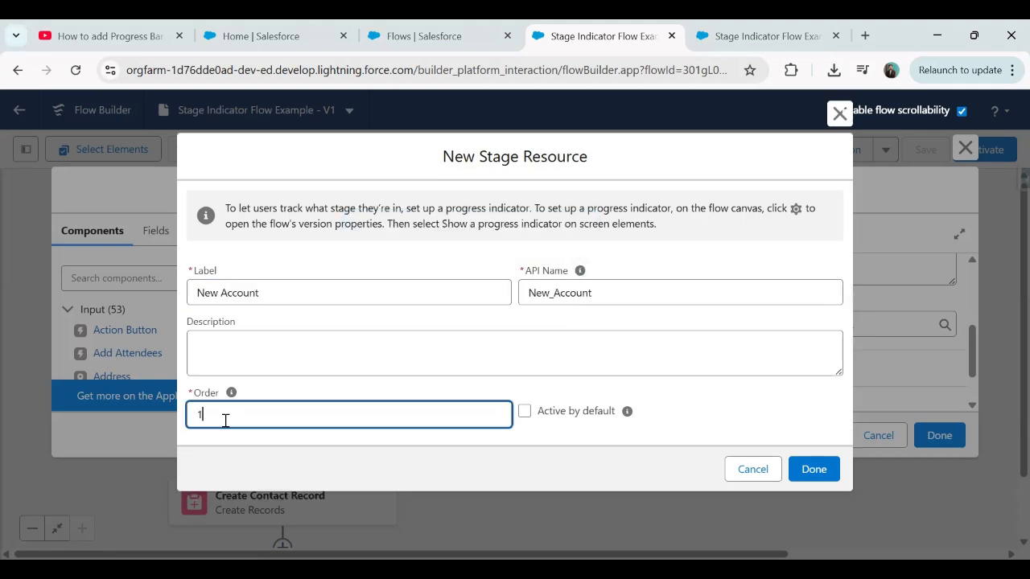
pyautogui.click(231, 354)
pyautogui.write('New Accou')
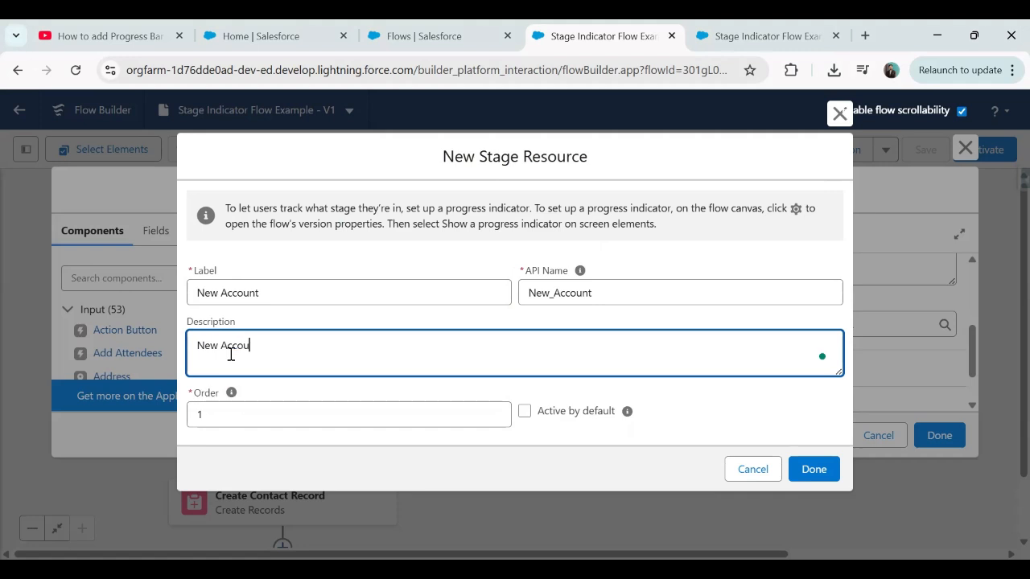
pyautogui.write('nt Stage')
pyautogui.click(524, 411)
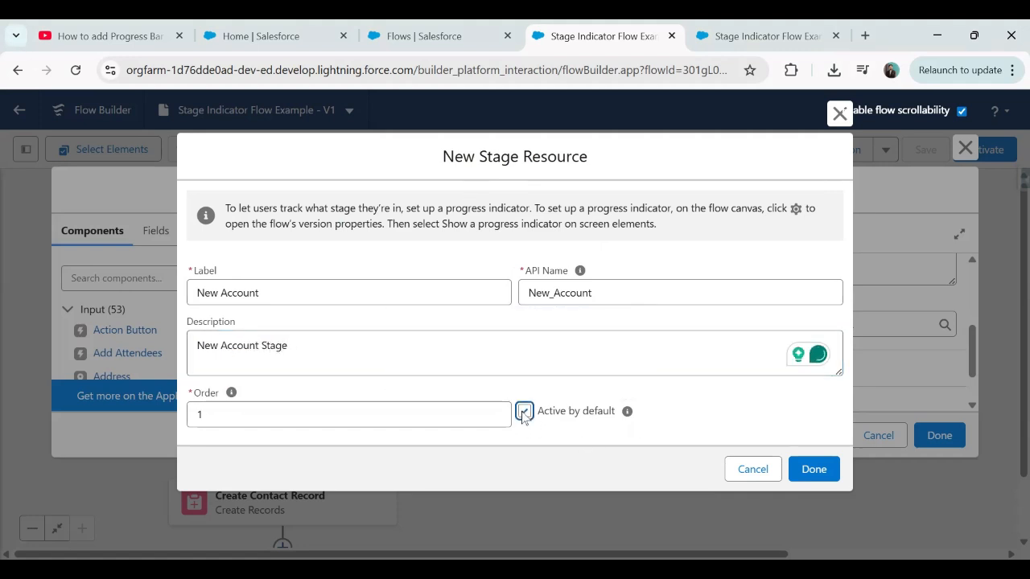
pyautogui.click(816, 479)
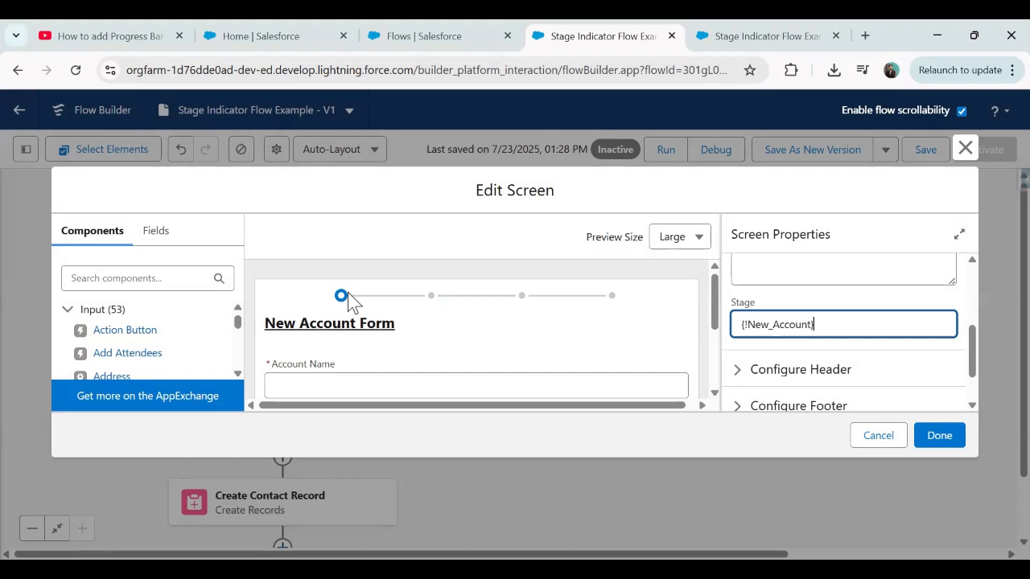
pyautogui.click(949, 441)
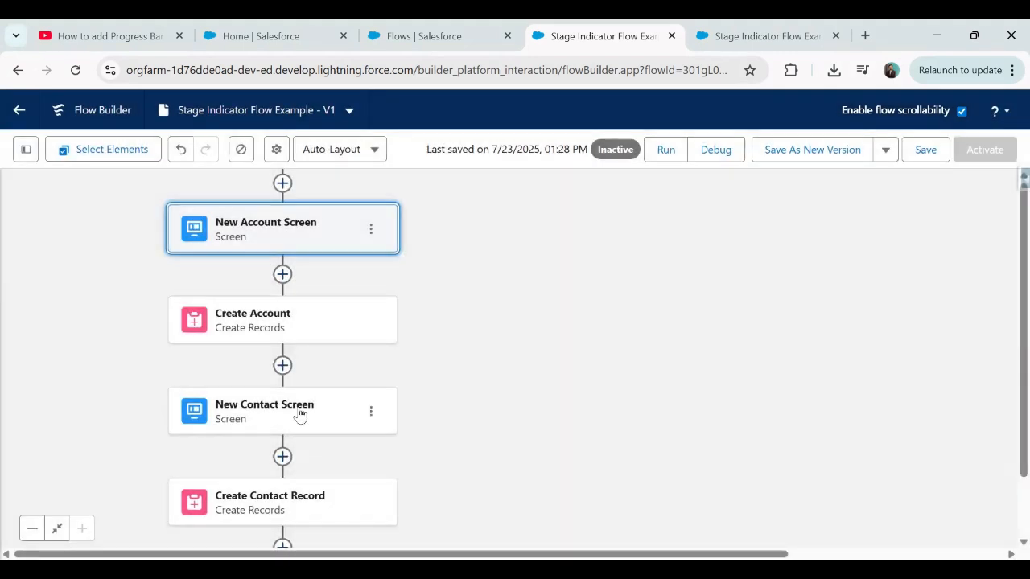
# - Open the New Contact Screen element and start a new stage resource for its Stage property
pyautogui.doubleClick(299, 412)
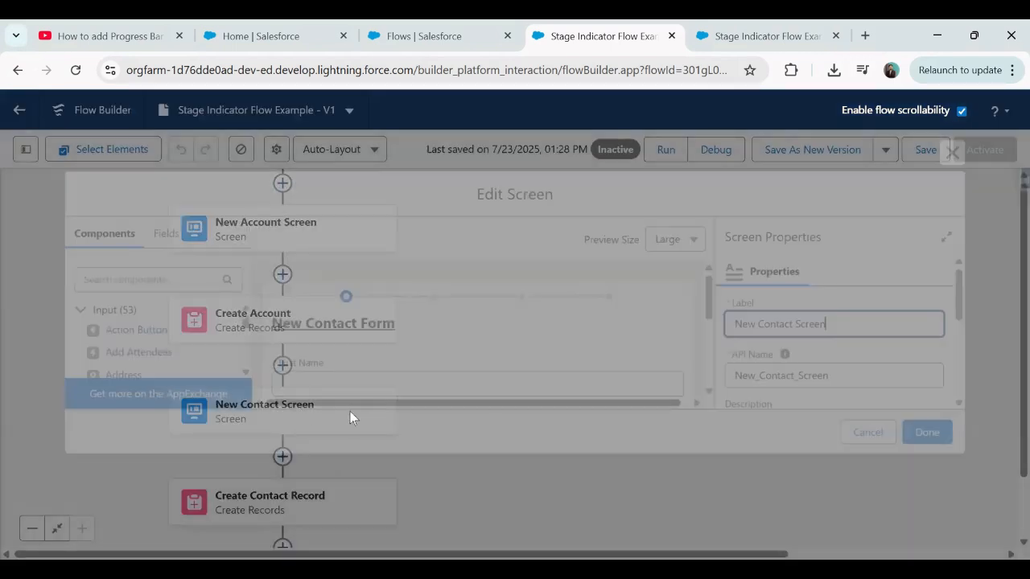
pyautogui.scroll(-5, 869, 338)
pyautogui.scroll(2, 795, 292)
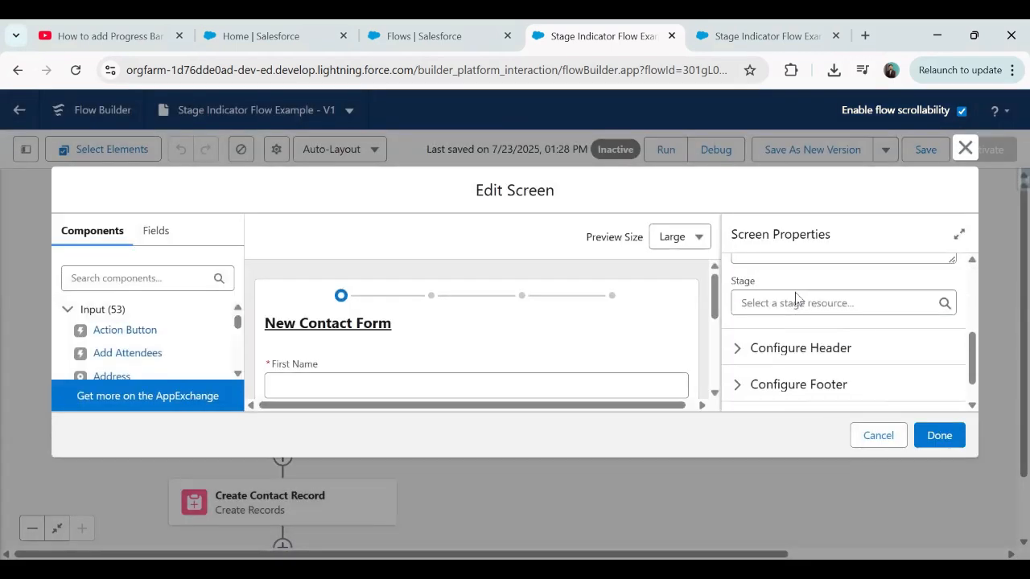
pyautogui.click(777, 349)
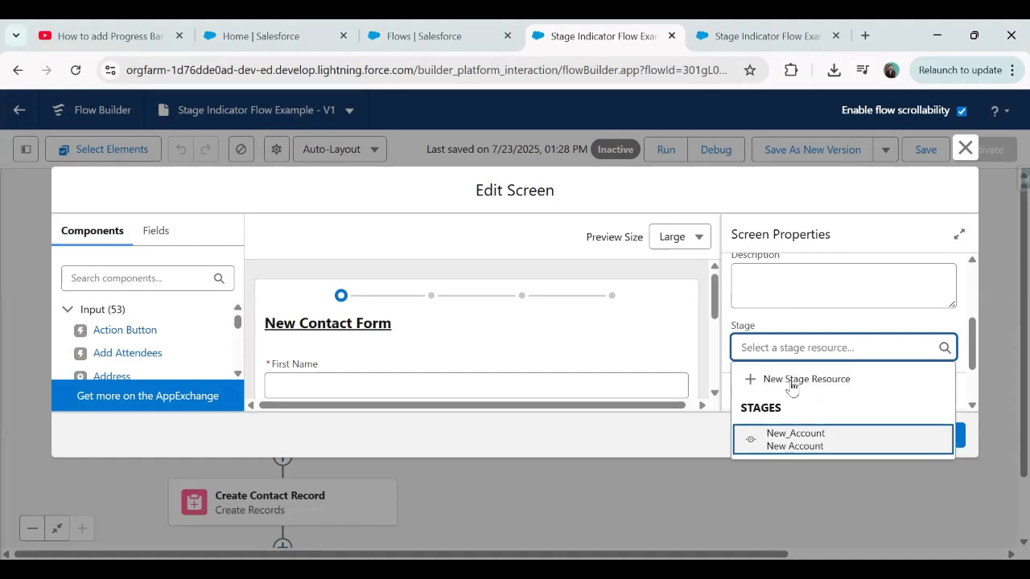
pyautogui.press('Return')
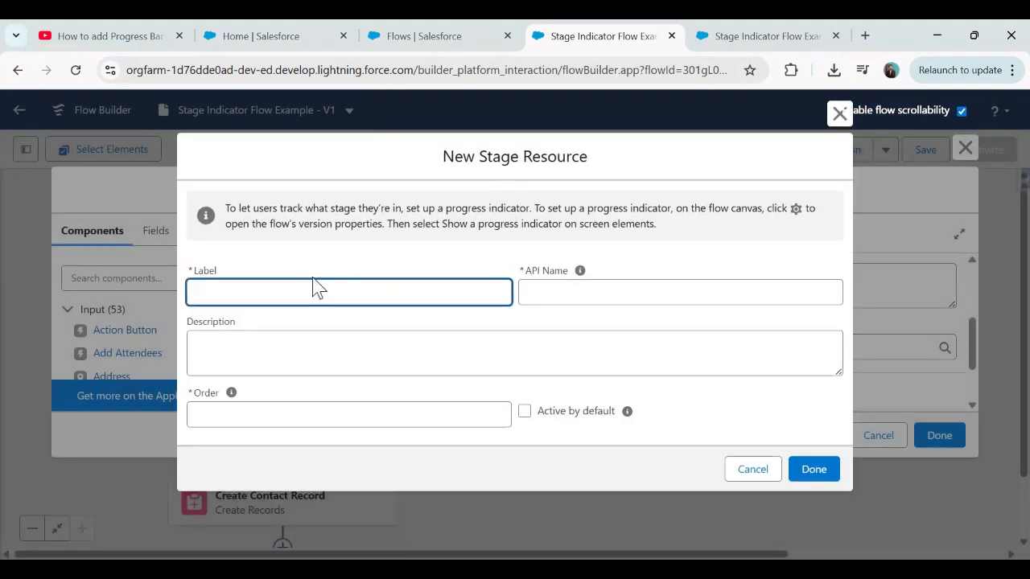
# - Create the stage "New Contact" with description "New Contact Stage" and order 2, active by default, and finish editing the New Contact Screen
pyautogui.write('New Contact')
pyautogui.press('Tab')
pyautogui.click(222, 348)
pyautogui.write('New Contac')
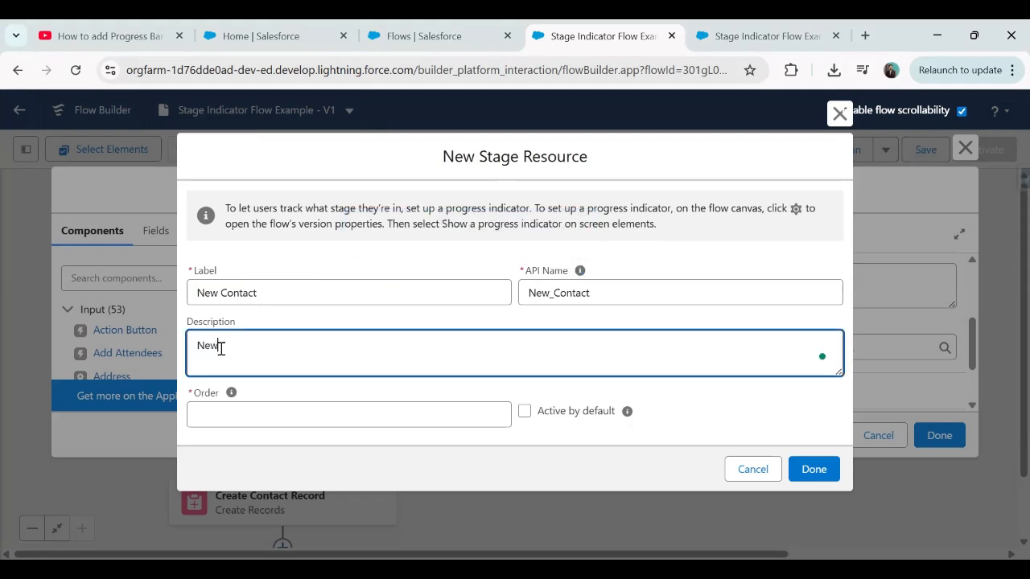
pyautogui.write('t Stage')
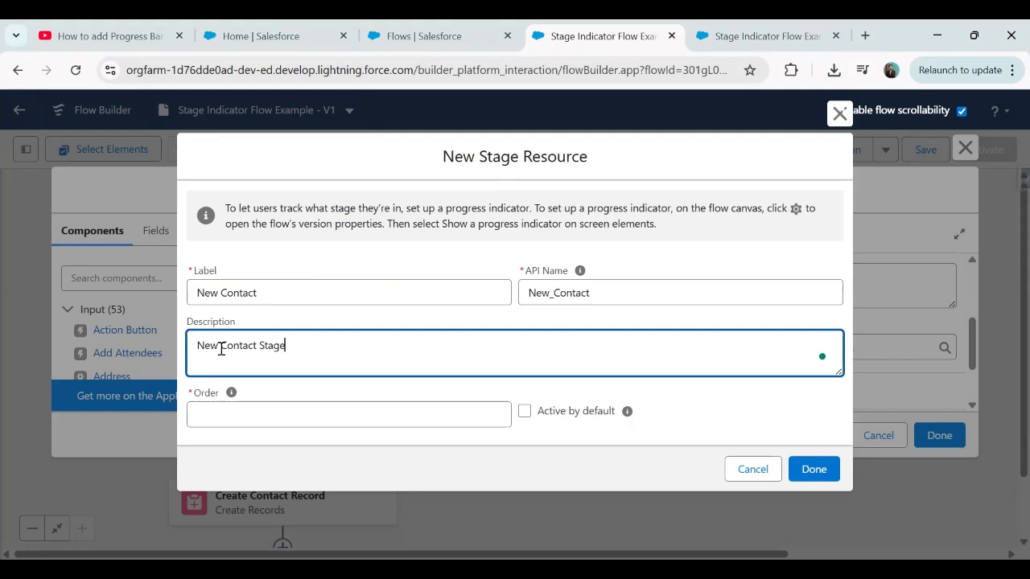
pyautogui.click(242, 412)
pyautogui.write('2')
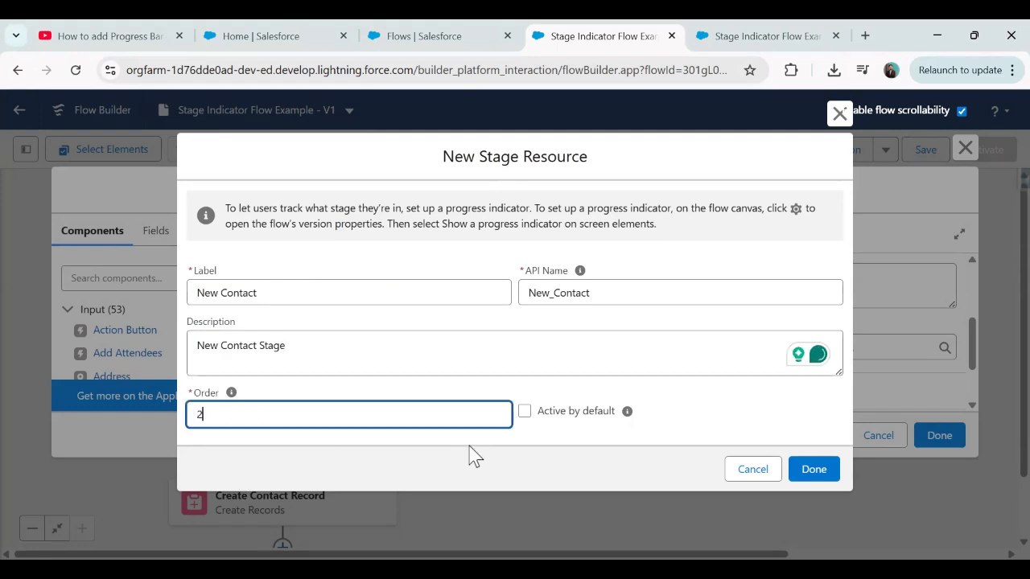
pyautogui.click(525, 414)
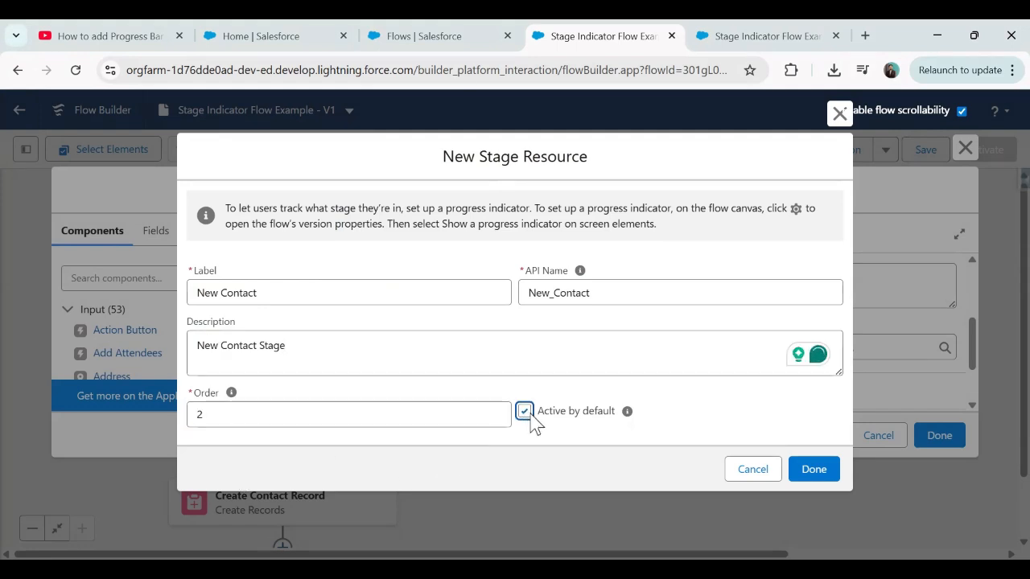
pyautogui.click(826, 471)
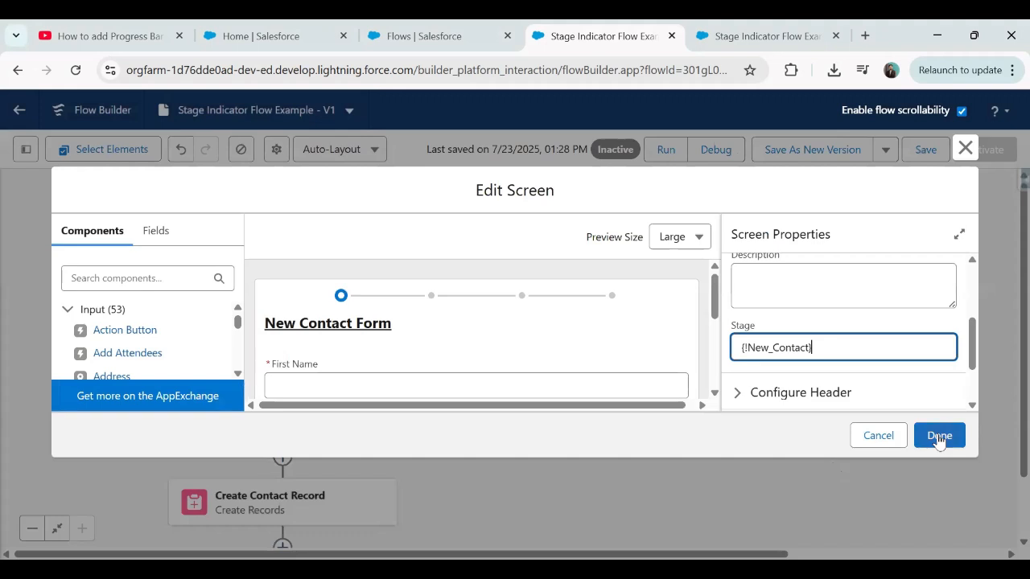
pyautogui.click(939, 435)
# - Save the flow, close the earlier run, and run the flow again to check the progress indicator
pyautogui.click(924, 150)
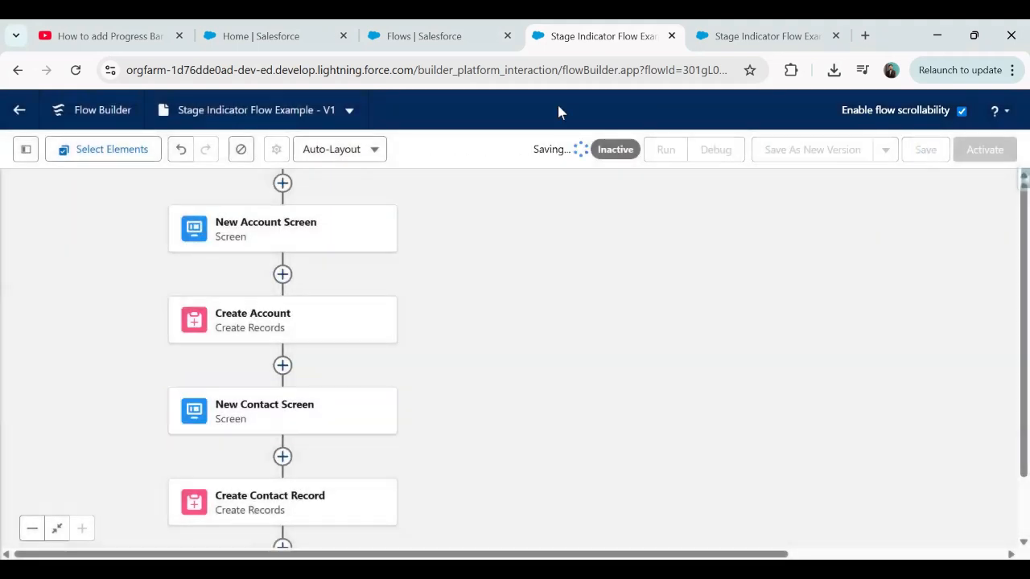
pyautogui.click(836, 36)
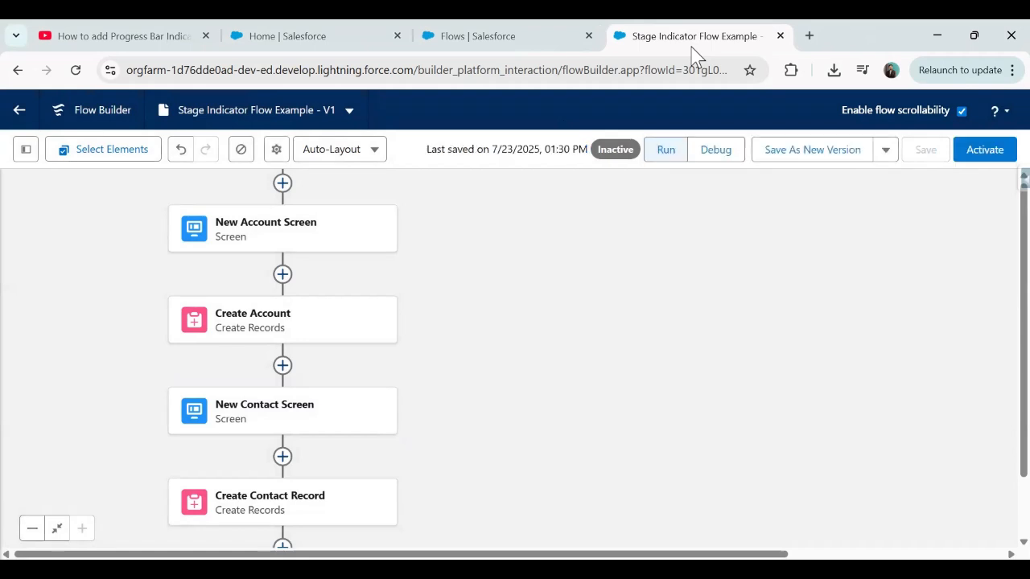
pyautogui.click(667, 157)
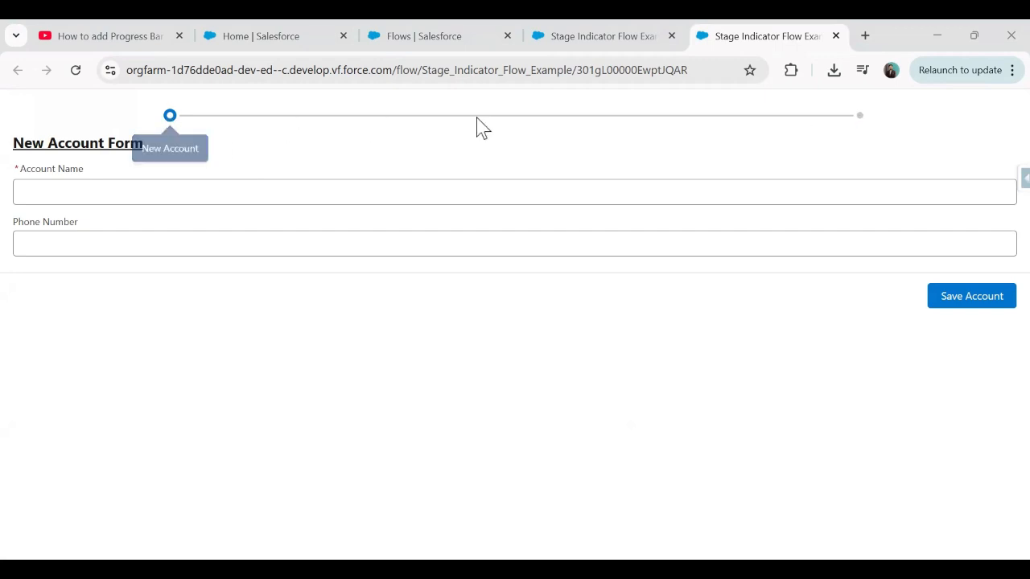
pyautogui.click(858, 118)
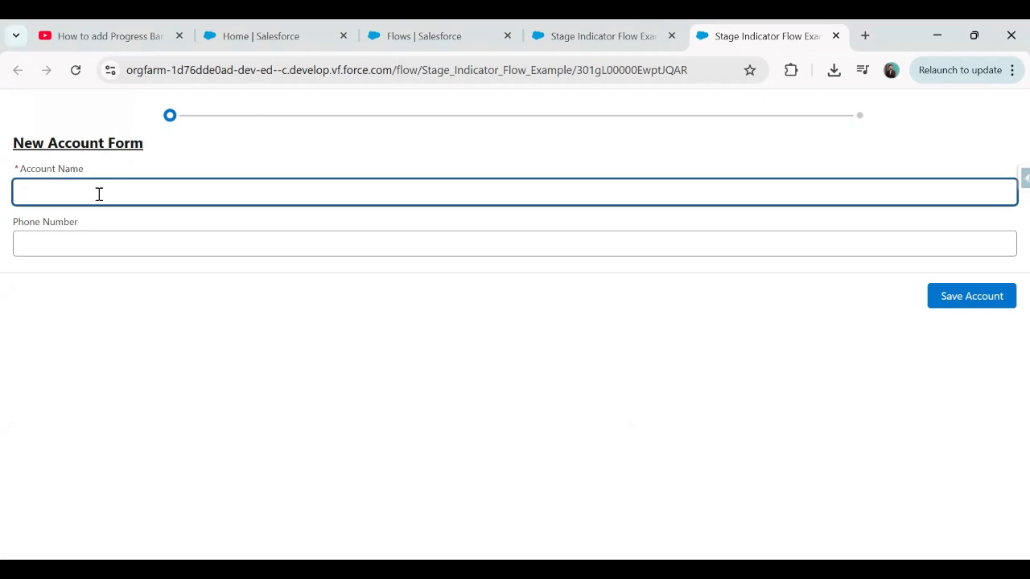
# - Save a new account named "Test Account" with a phone number in the running flow, and check the progress indicator on the contact screen
pyautogui.write('Test Account')
pyautogui.press('Tab')
pyautogui.write('243456456')
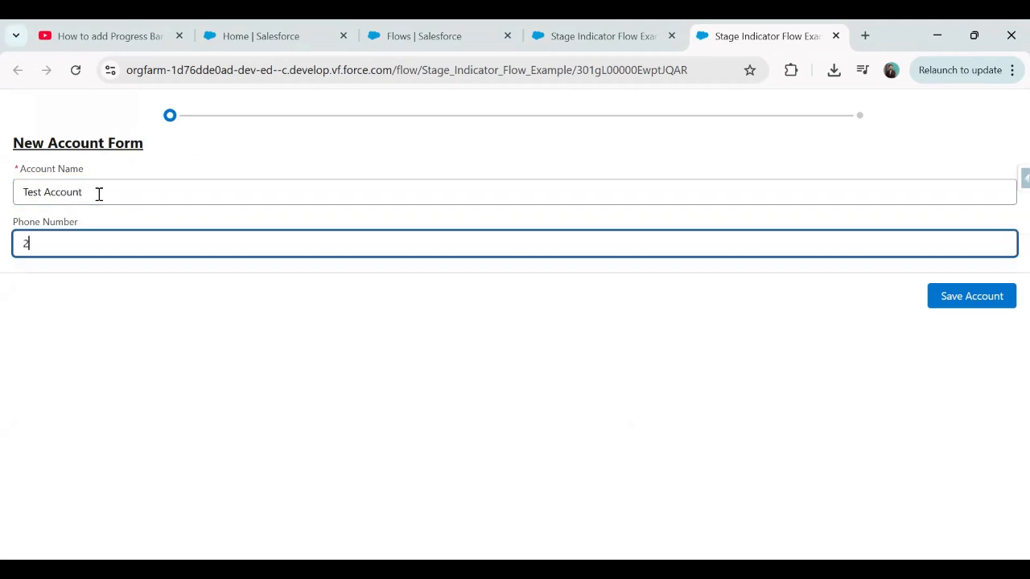
pyautogui.click(962, 303)
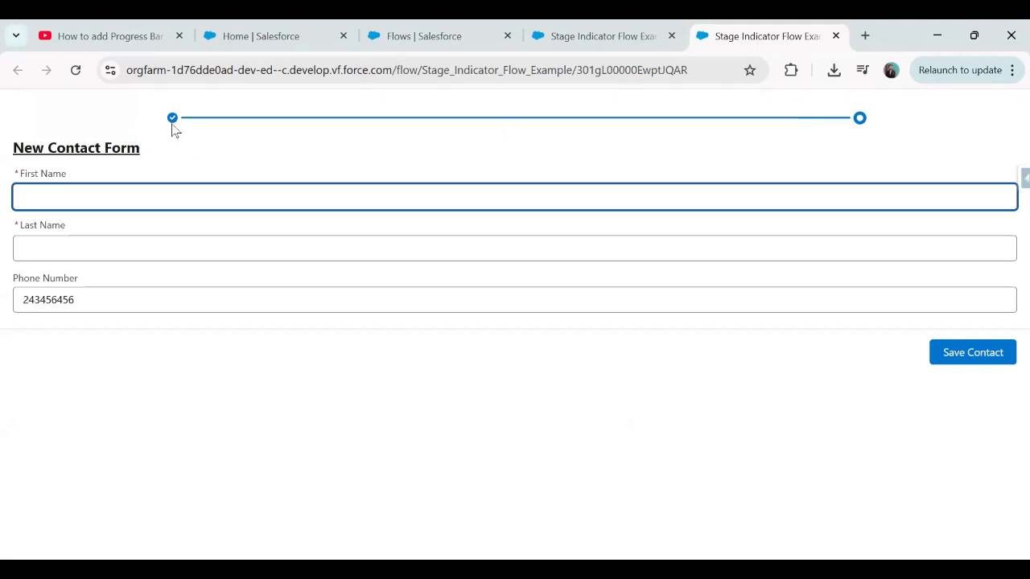
pyautogui.moveTo(170, 124)
pyautogui.click(419, 118)
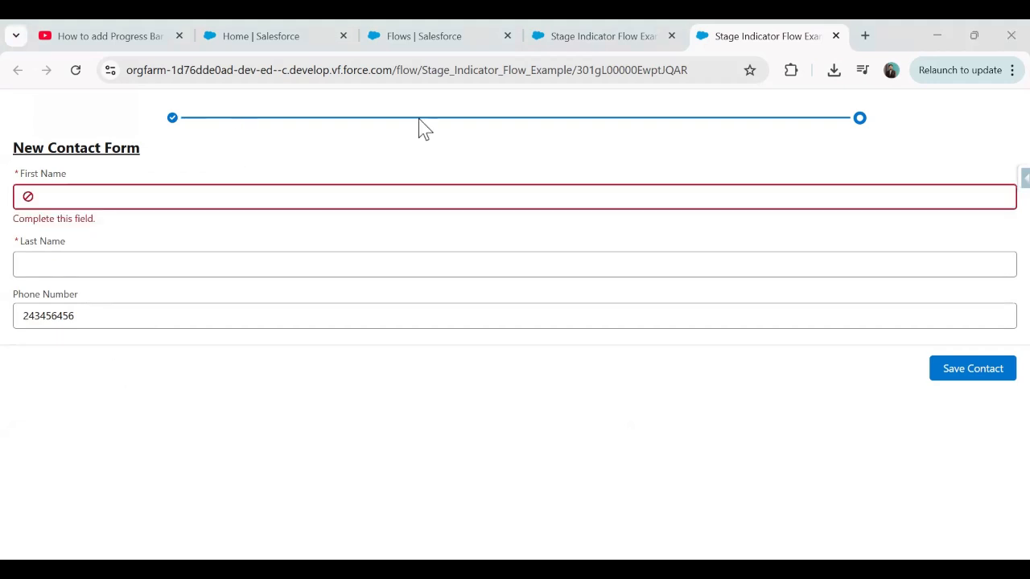
# - Return to the flow builder, reopen the New Contact Screen element and examine its stage, header, footer and screen action settings
pyautogui.click(602, 39)
pyautogui.click(311, 418)
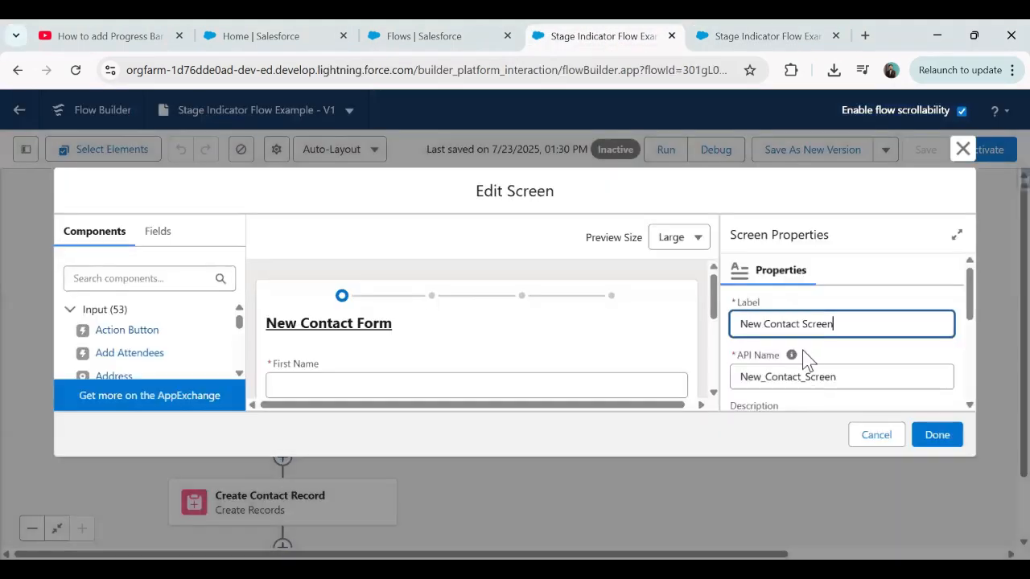
pyautogui.scroll(-5, 807, 360)
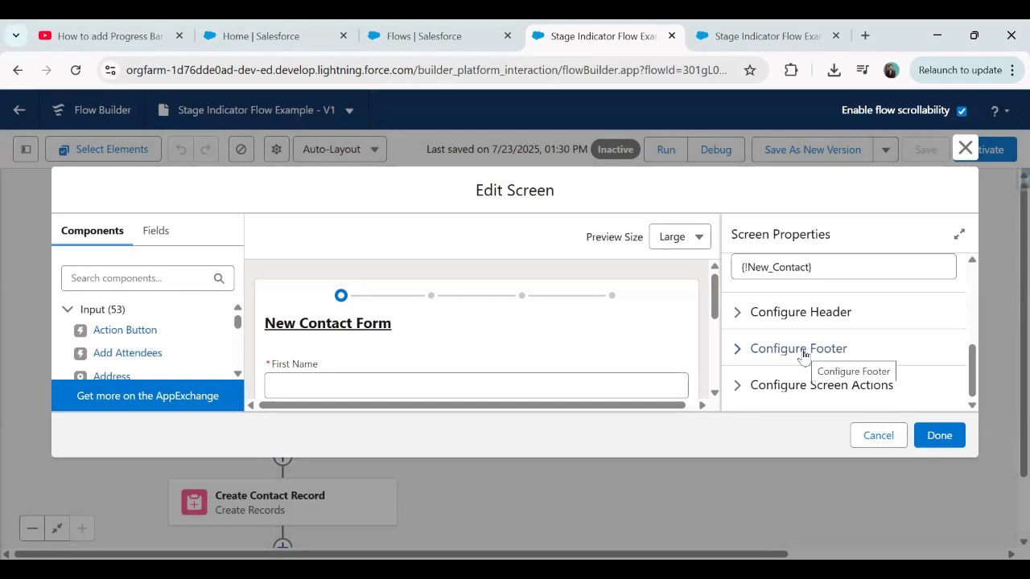
pyautogui.click(736, 385)
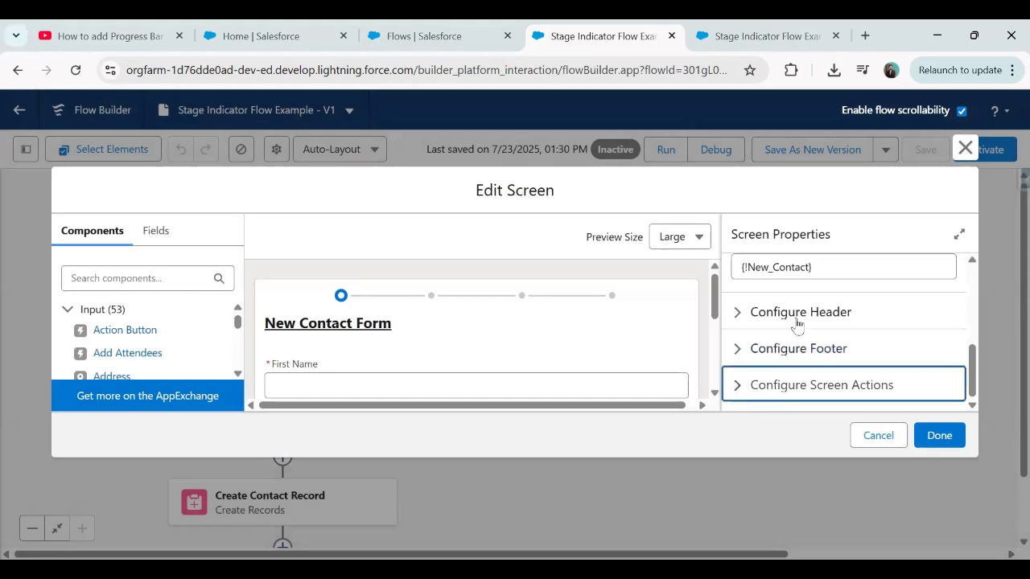
pyautogui.click(736, 273)
pyautogui.scroll(3, 781, 371)
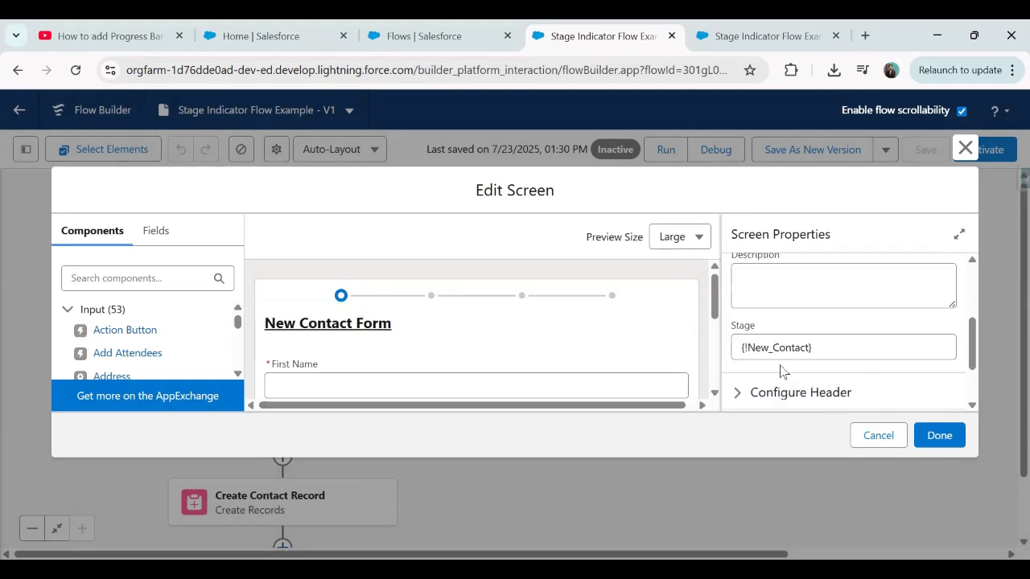
pyautogui.scroll(-2, 430, 341)
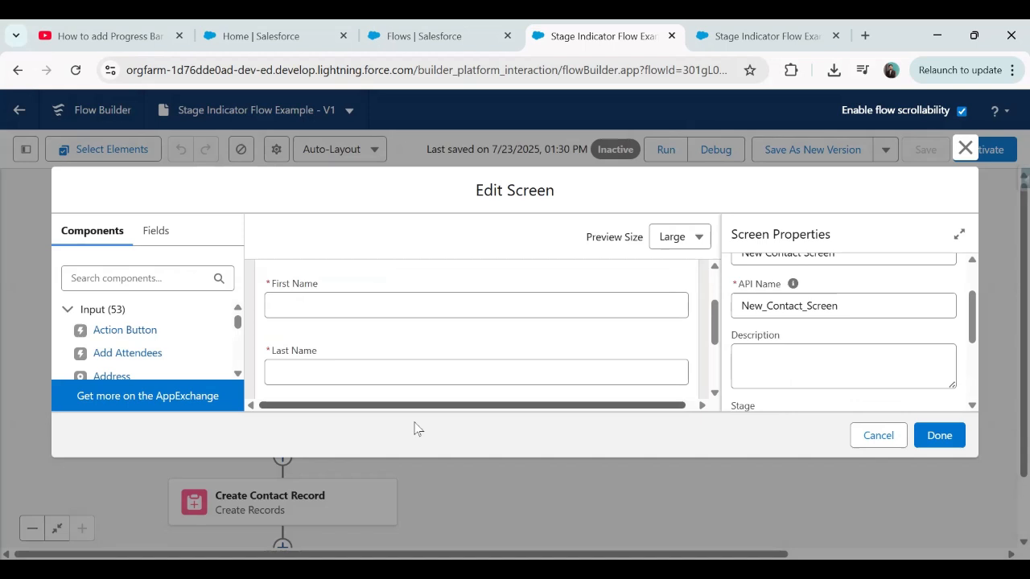